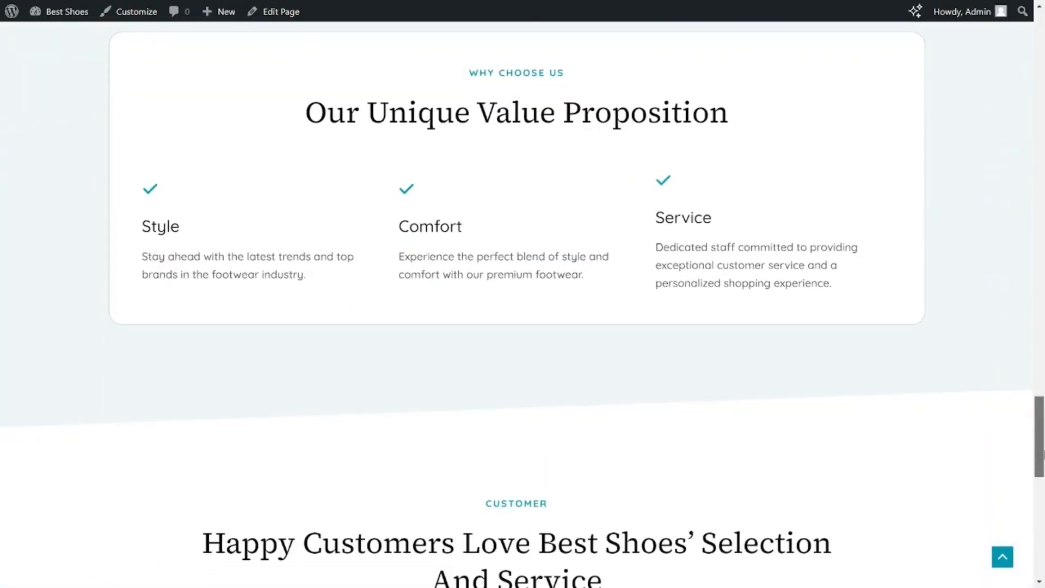
pyautogui.scroll(-3, 517, 304)
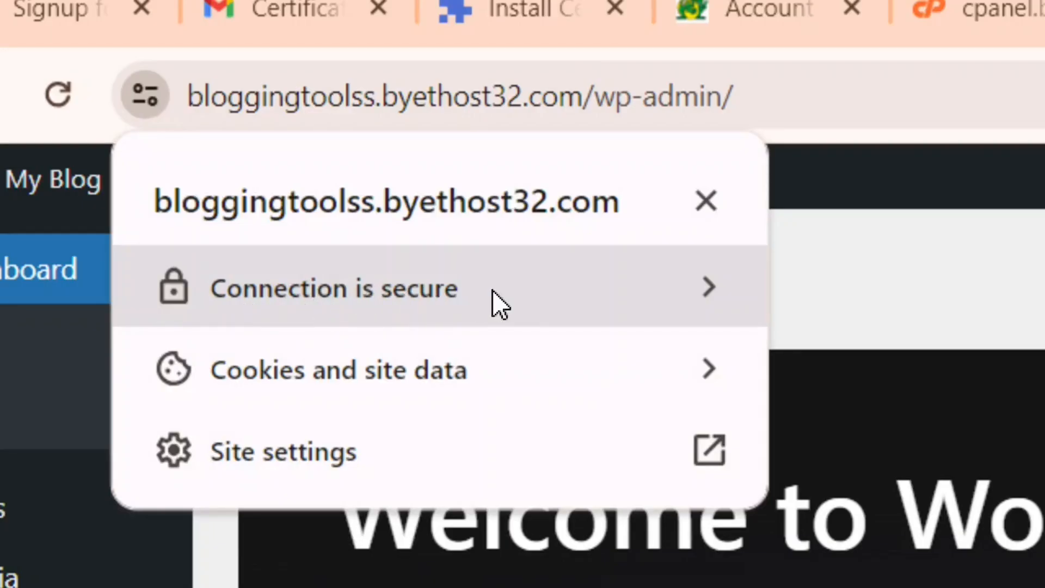
pyautogui.click(712, 290)
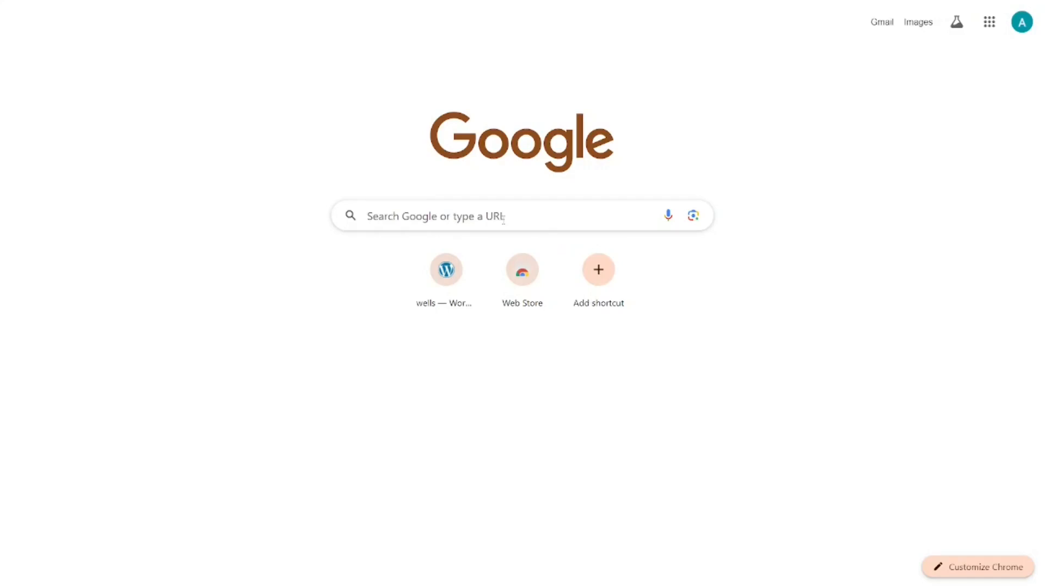
# Open the byet.host website.
pyautogui.click(429, 217)
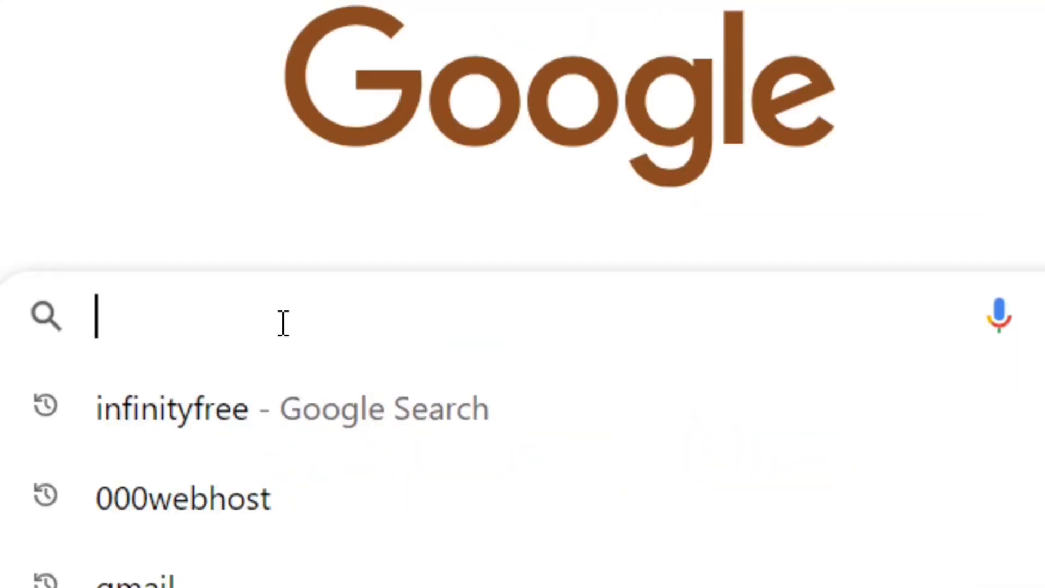
pyautogui.write('byet.host')
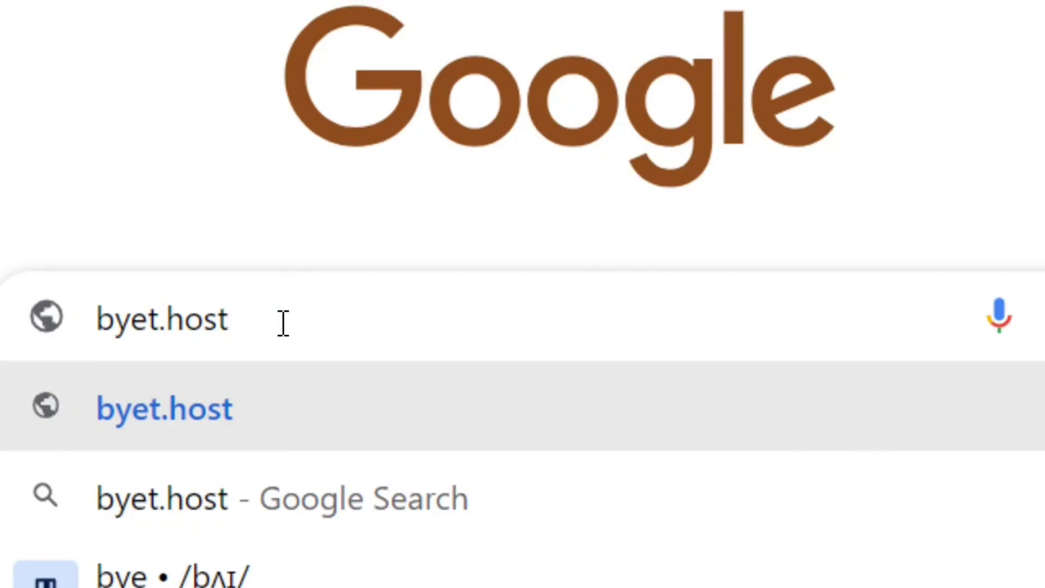
pyautogui.press('Return')
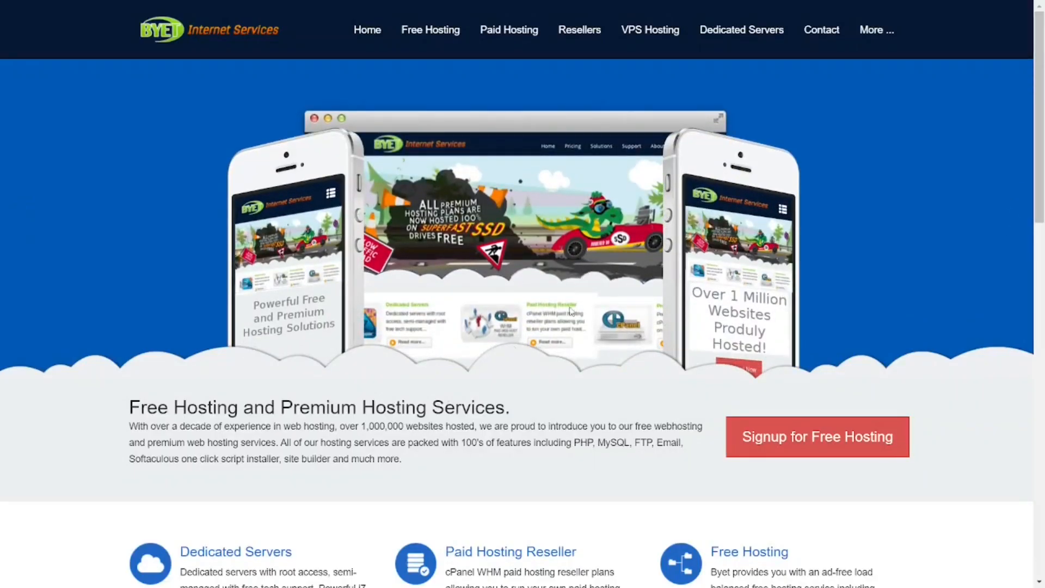
# Open the Free Hosting Plans page, review its features, and start signing up for a plan.
pyautogui.moveTo(443, 24)
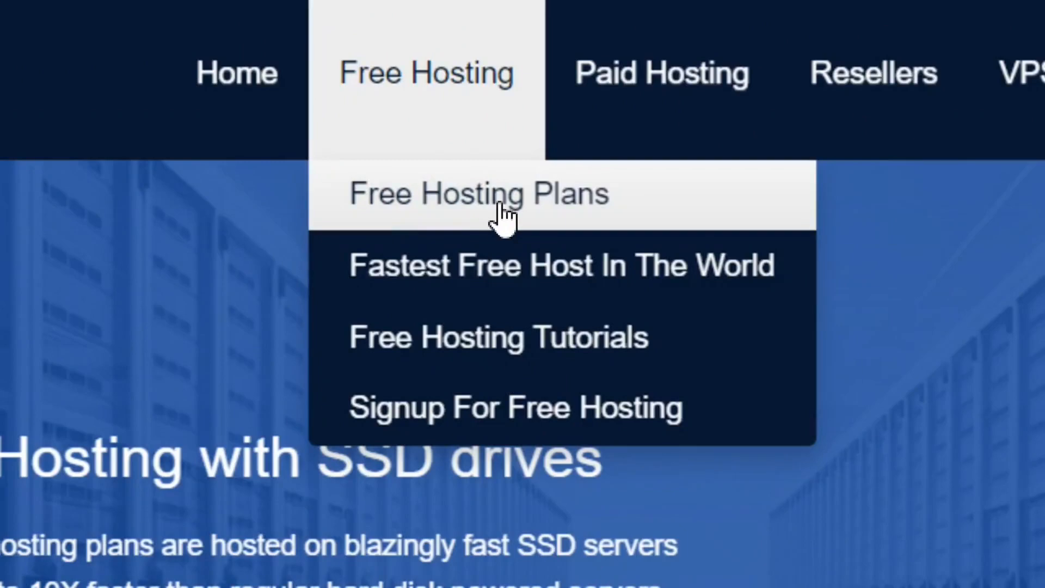
pyautogui.click(547, 196)
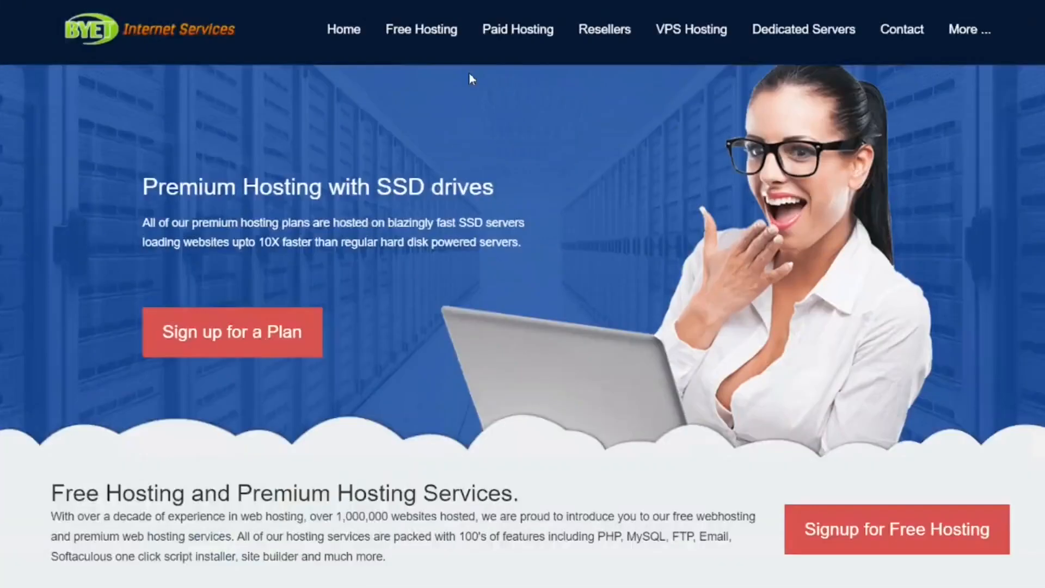
pyautogui.scroll(-5, 523, 294)
pyautogui.scroll(-7, 153, 237)
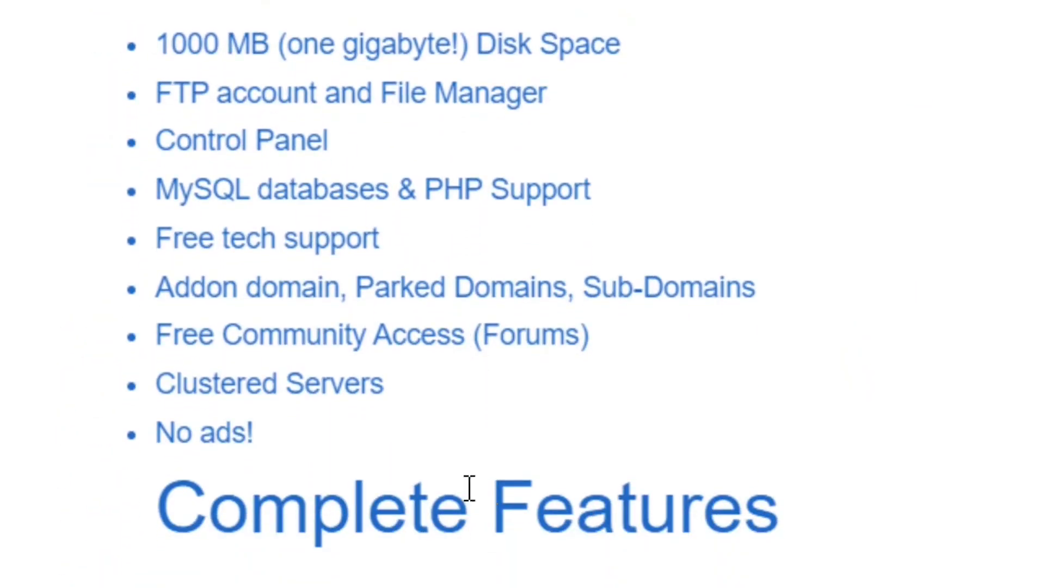
pyautogui.scroll(-18, 189, 402)
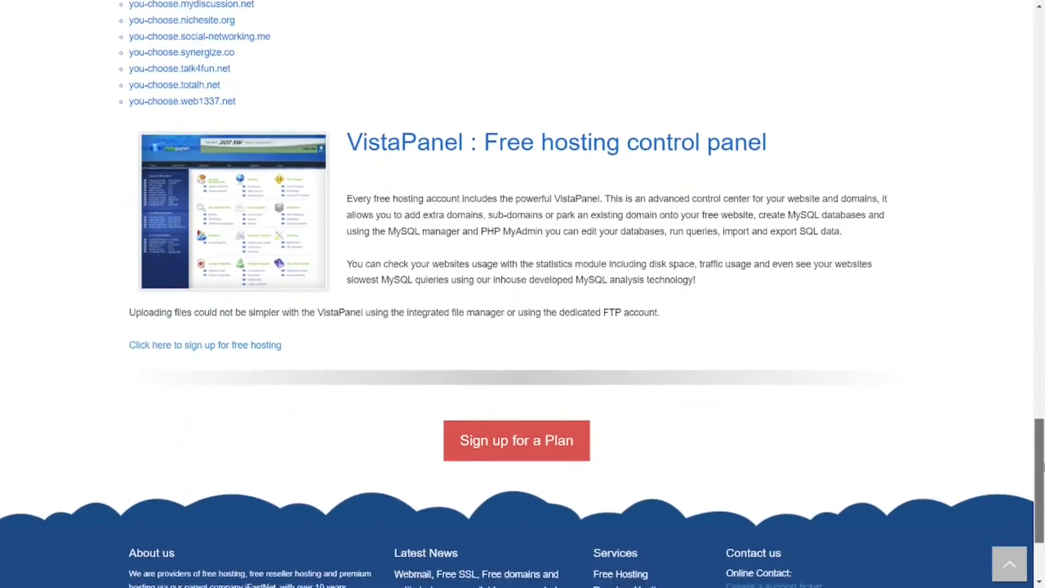
pyautogui.moveTo(1044, 467); pyautogui.dragTo(1043, 480)
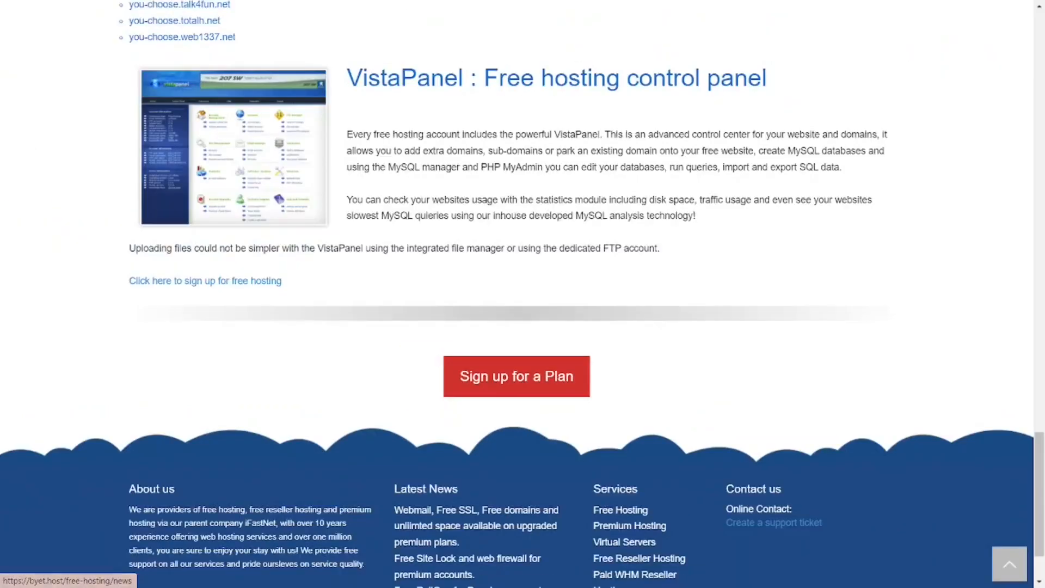
pyautogui.click(463, 371)
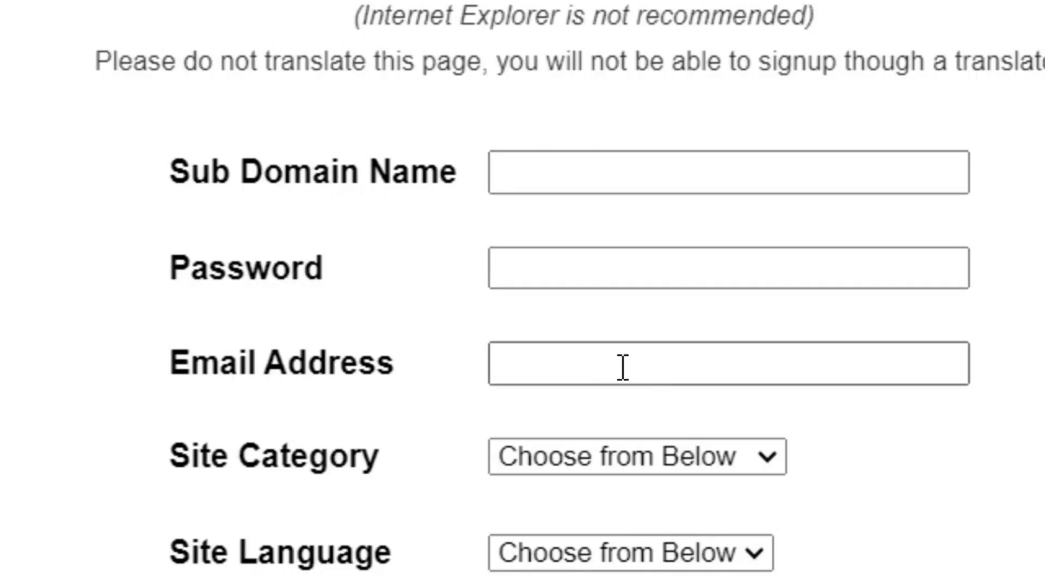
# Set the signup form's site category to Personal and the site language to English.
pyautogui.scroll(-3, 727, 534)
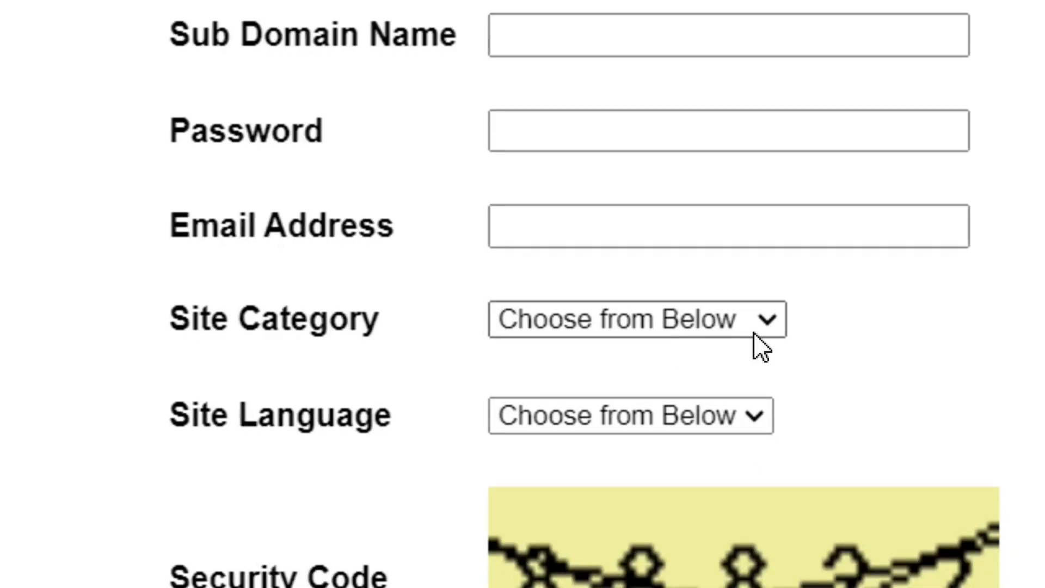
pyautogui.click(766, 326)
pyautogui.scroll(-2, 680, 490)
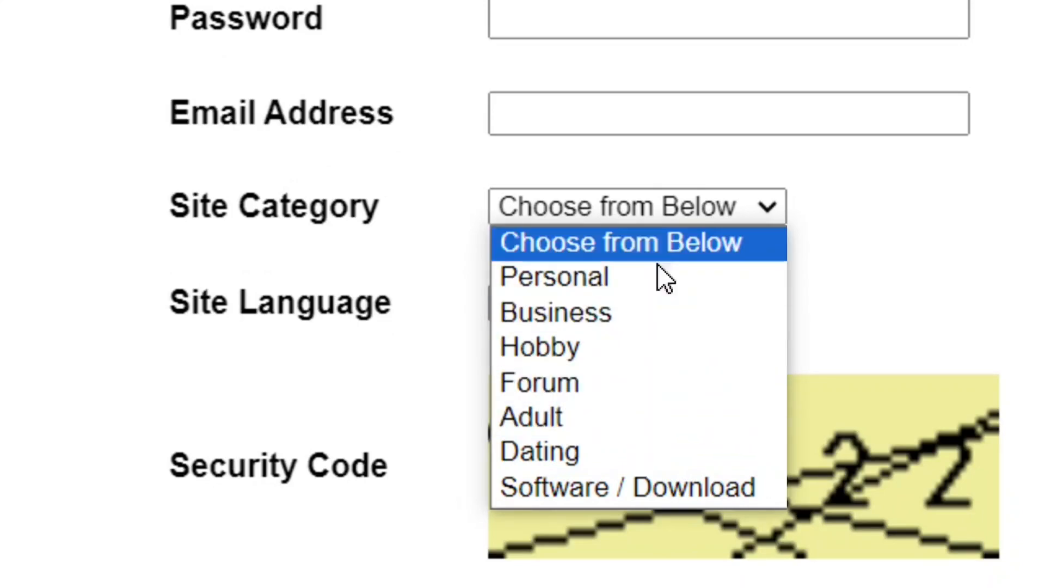
pyautogui.click(615, 289)
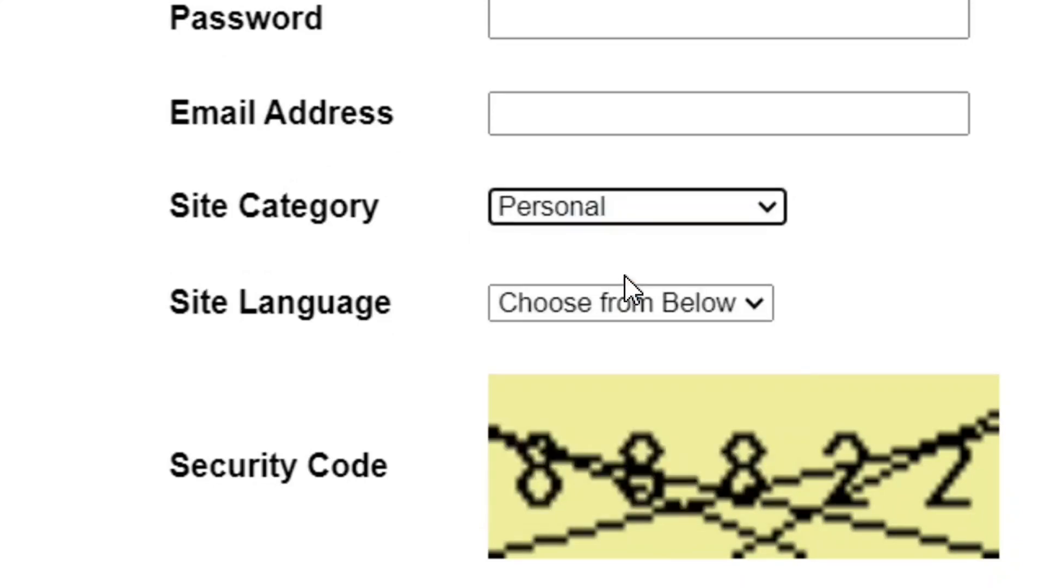
pyautogui.click(750, 306)
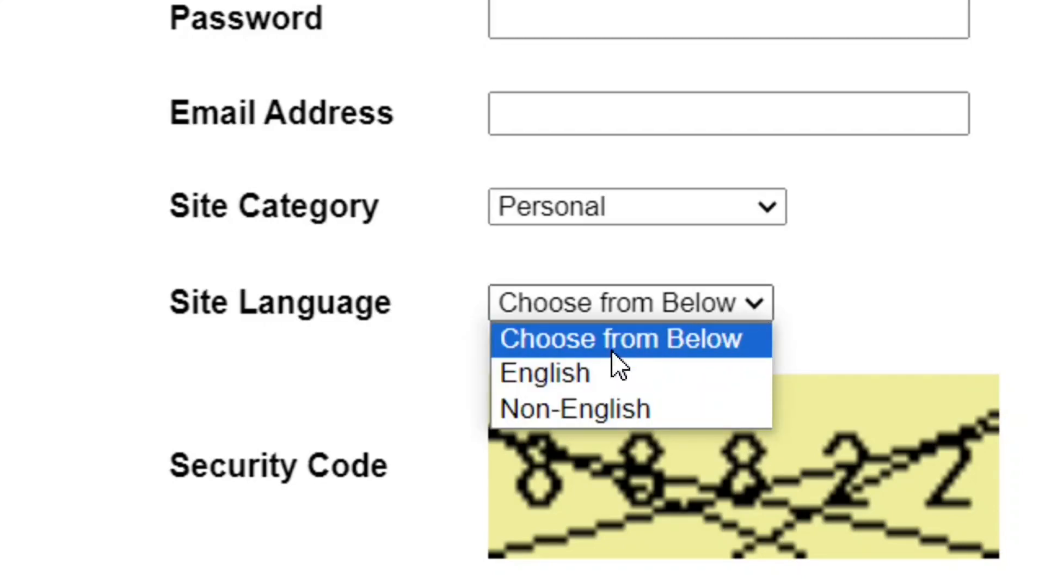
pyautogui.click(619, 388)
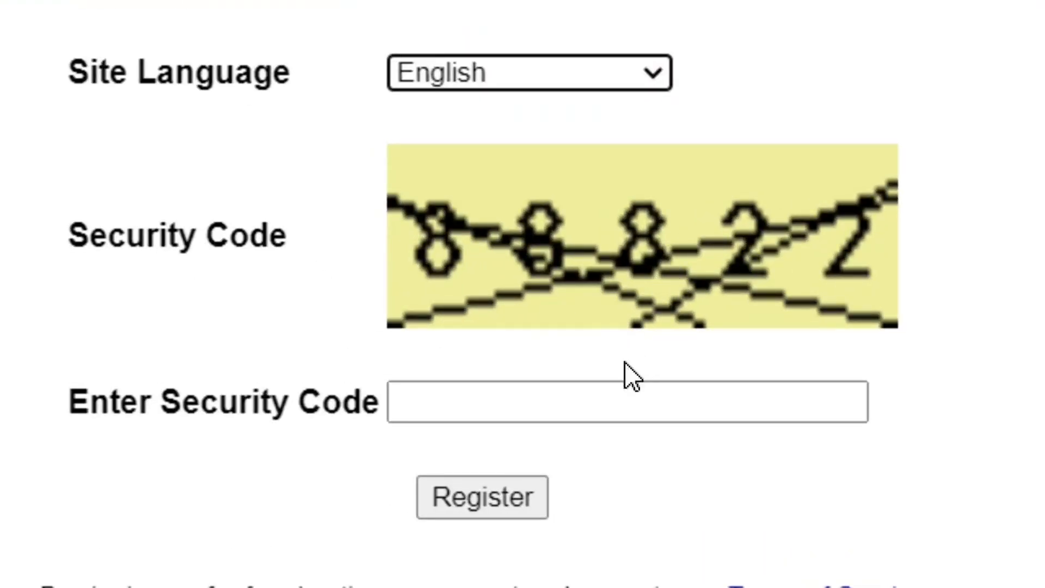
# Enter the displayed security code and the subdomain name bloggingtoolss, and submit the registration.
pyautogui.click(584, 402)
pyautogui.write('88822')
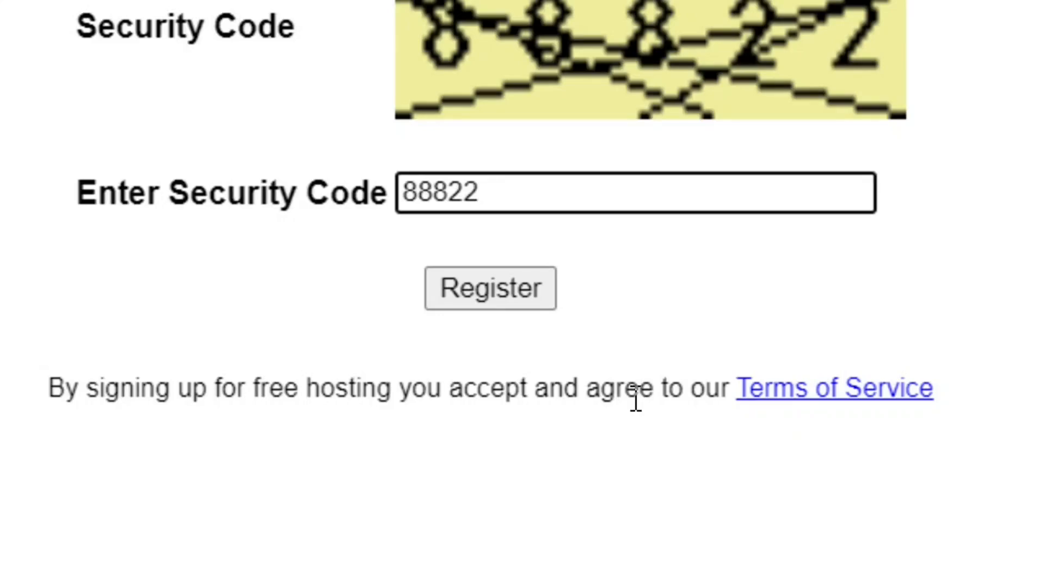
pyautogui.click(536, 105)
pyautogui.write('bloggingtoolss')
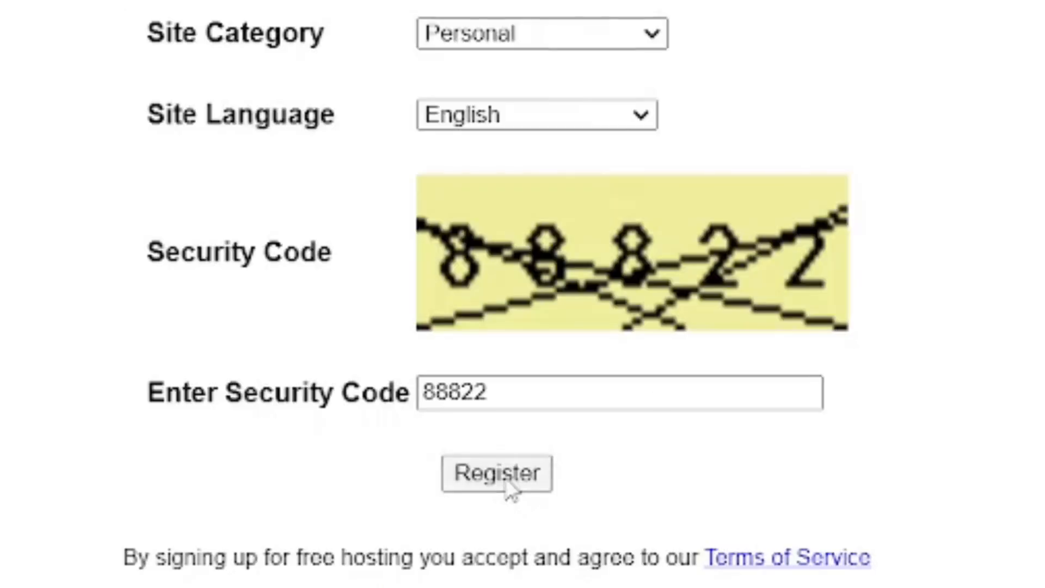
pyautogui.click(509, 482)
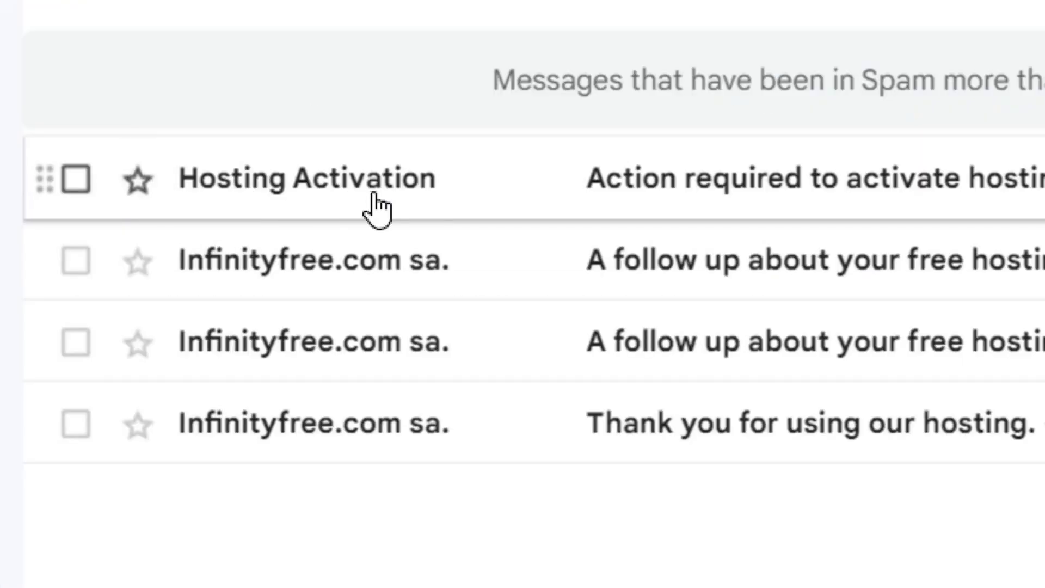
# Report the Hosting Activation email as not spam, and follow the activation link in it from the inbox.
pyautogui.click(706, 185)
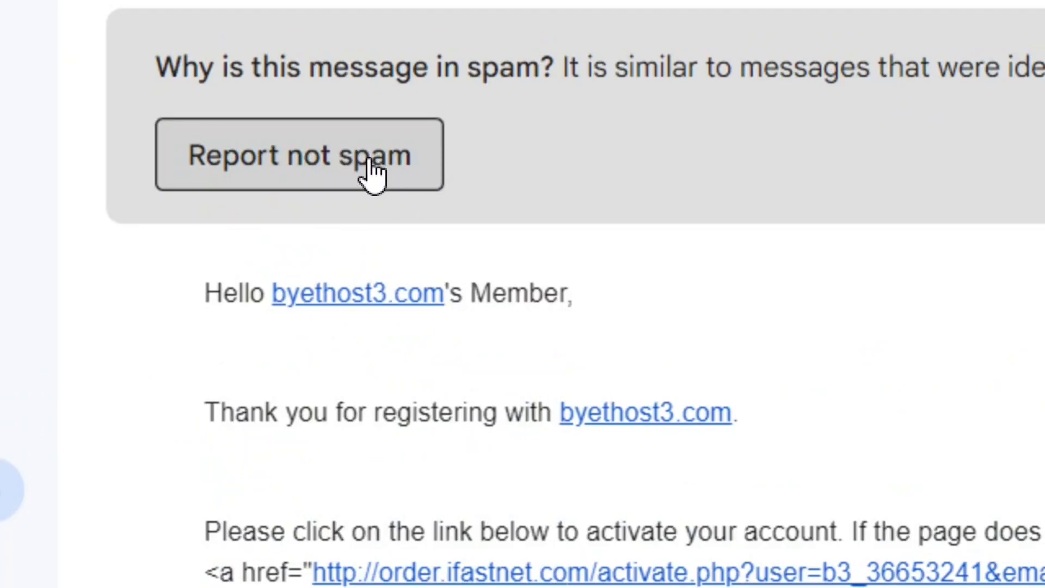
pyautogui.click(329, 163)
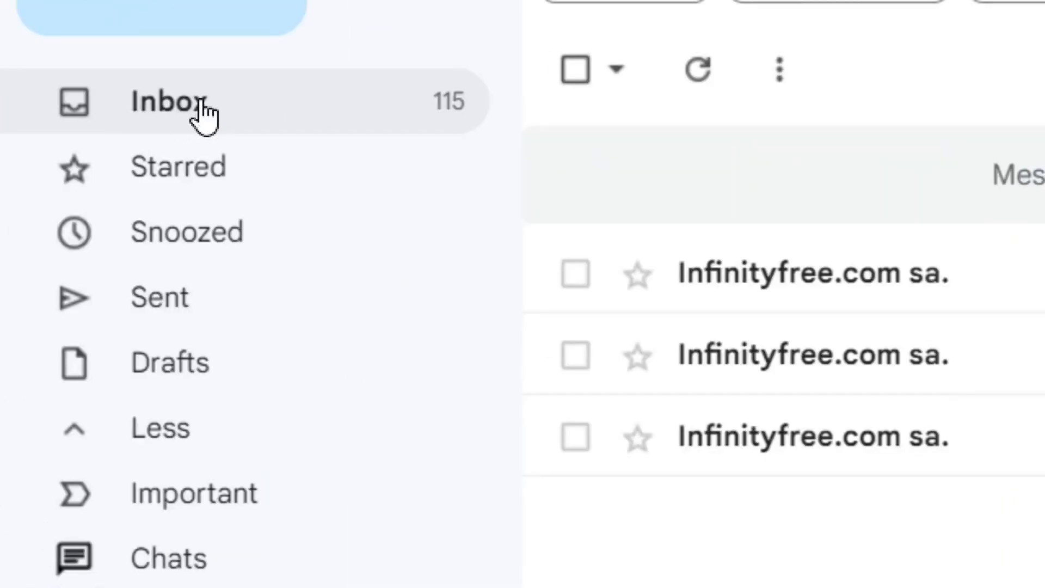
pyautogui.click(204, 115)
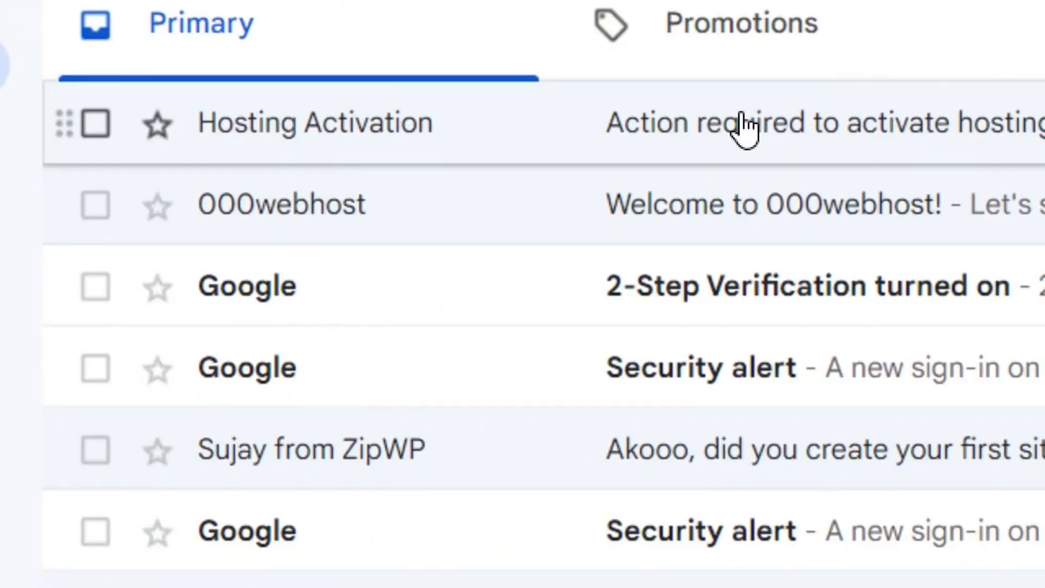
pyautogui.click(745, 126)
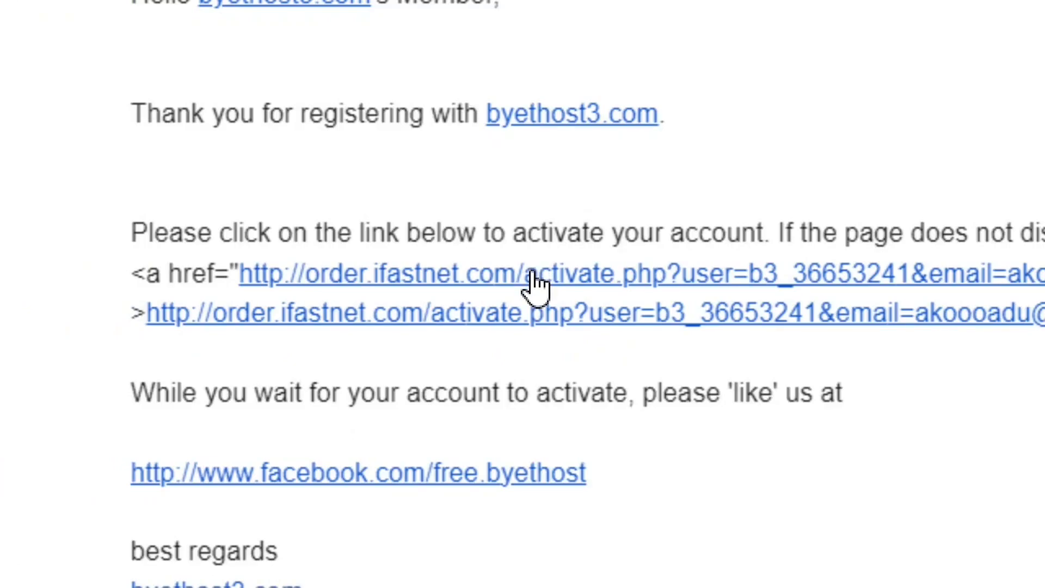
pyautogui.click(531, 274)
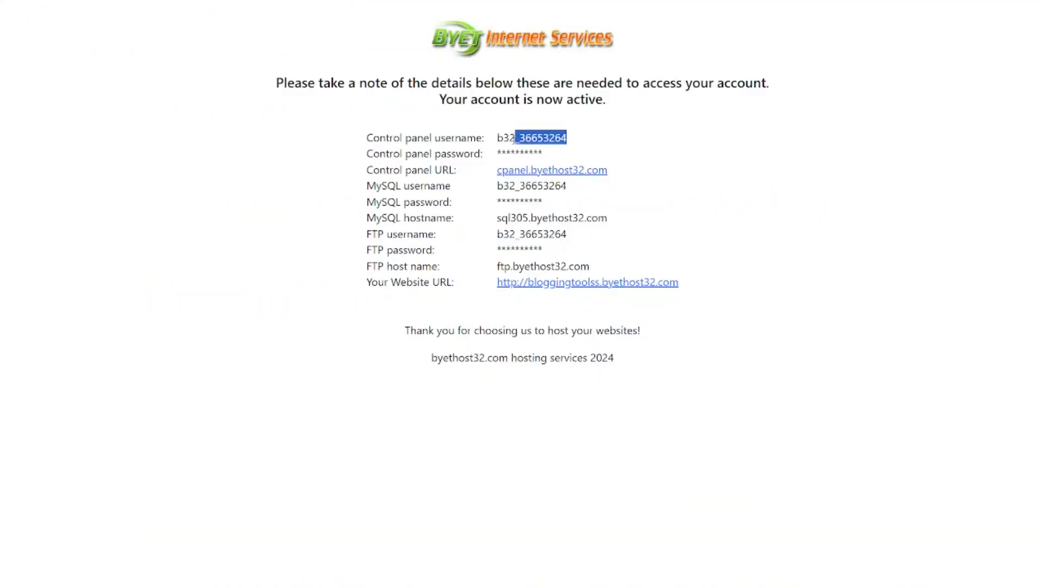
# Copy the control panel username, open the control panel URL in a new tab, and dismiss the cookie notice.
pyautogui.click(497, 138)
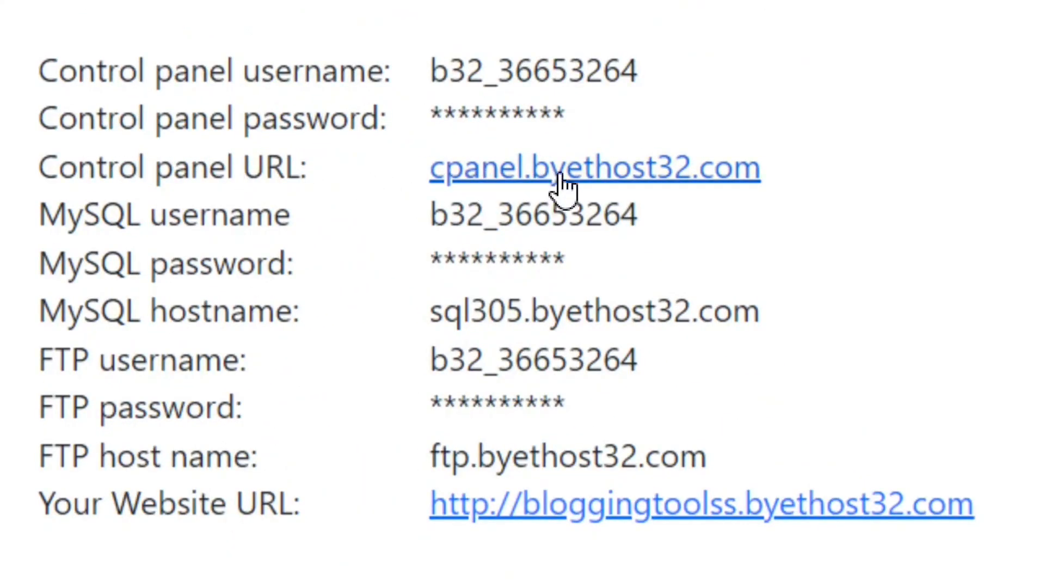
pyautogui.rightClick(568, 180)
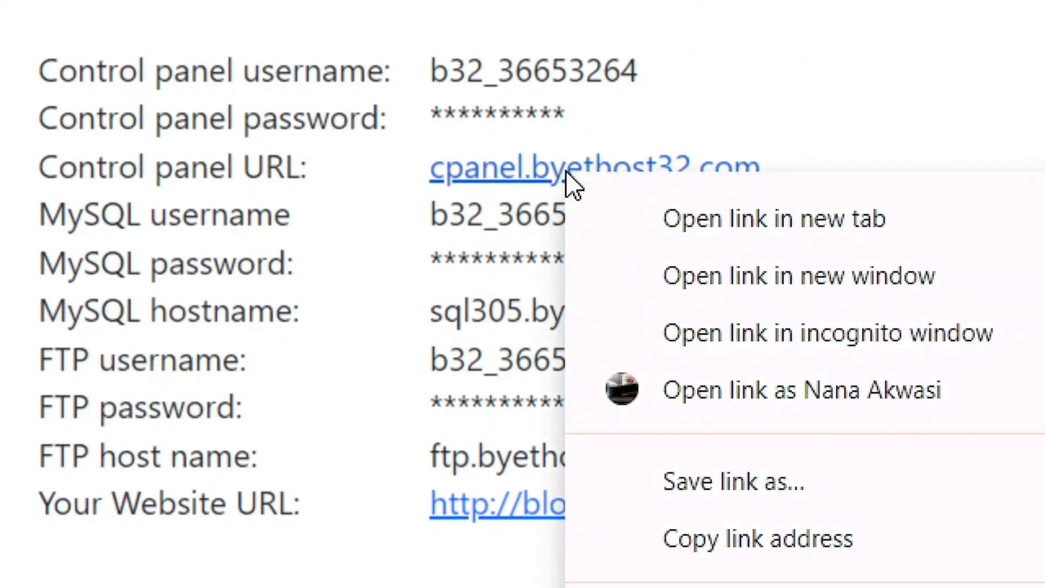
pyautogui.click(817, 234)
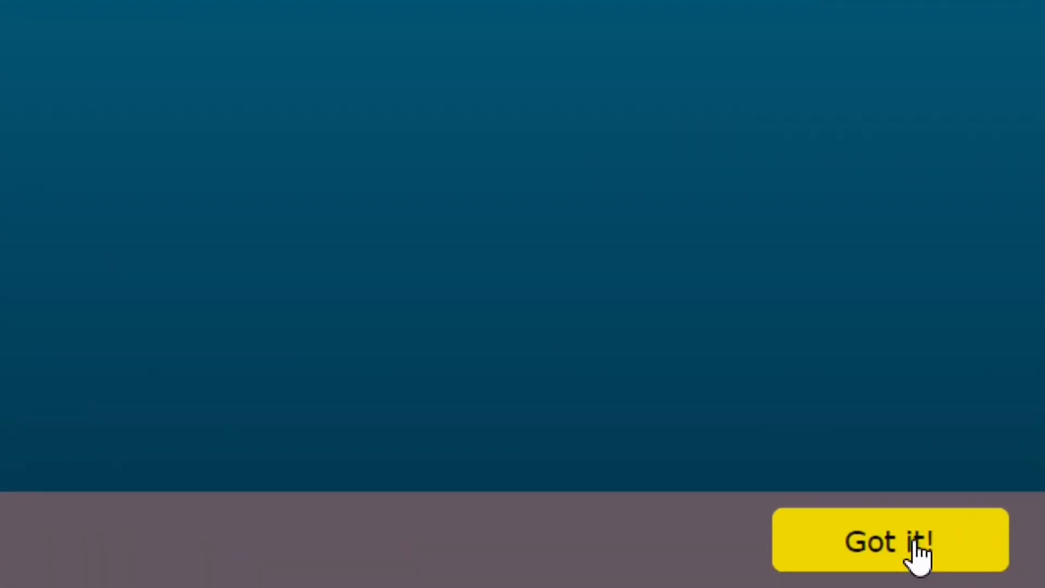
pyautogui.click(916, 546)
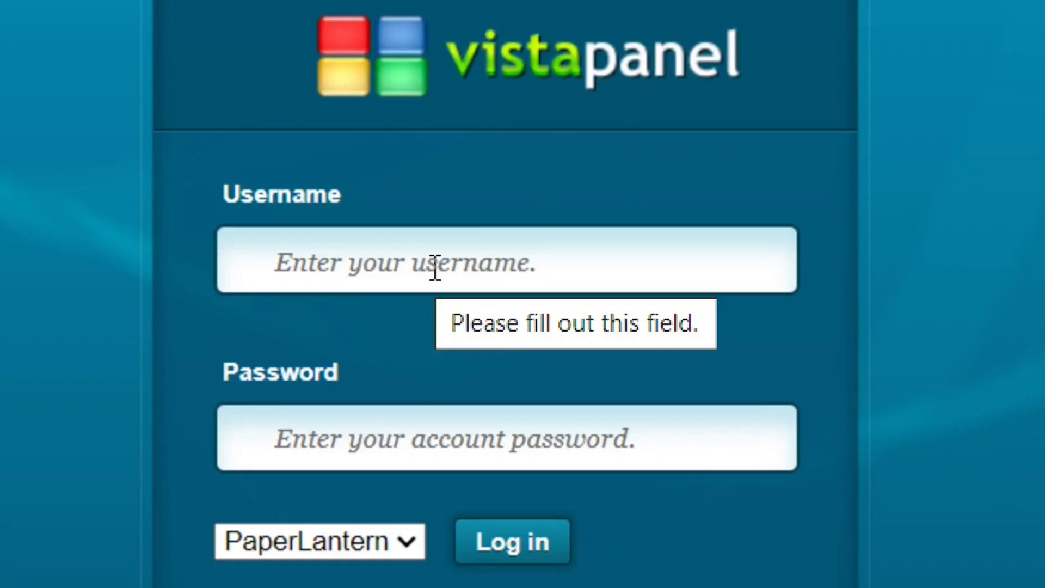
# Log in to the control panel with the account username and password, and approve the email alerts.
pyautogui.click(435, 267)
pyautogui.write('b32_36653264')
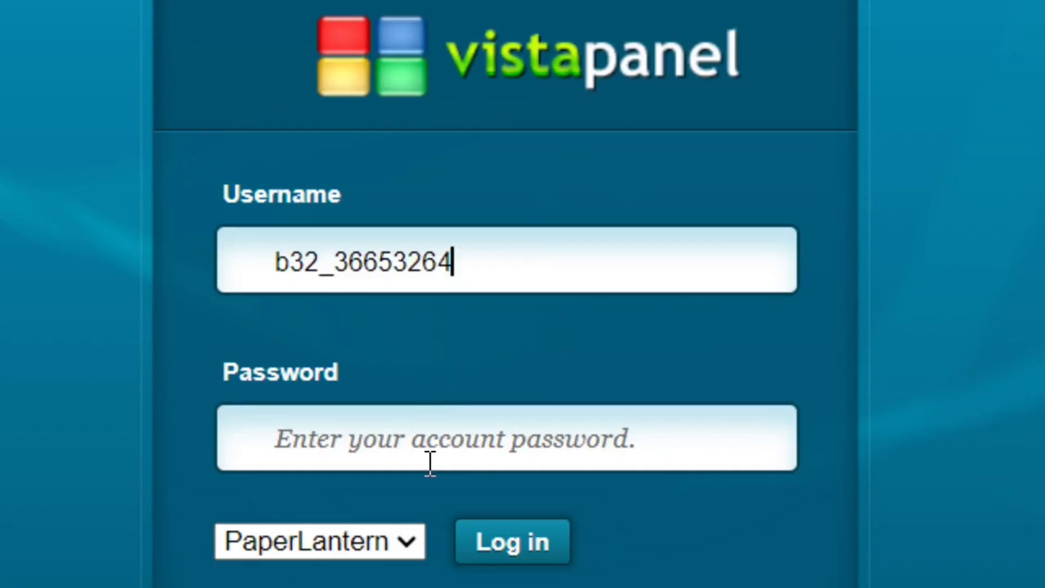
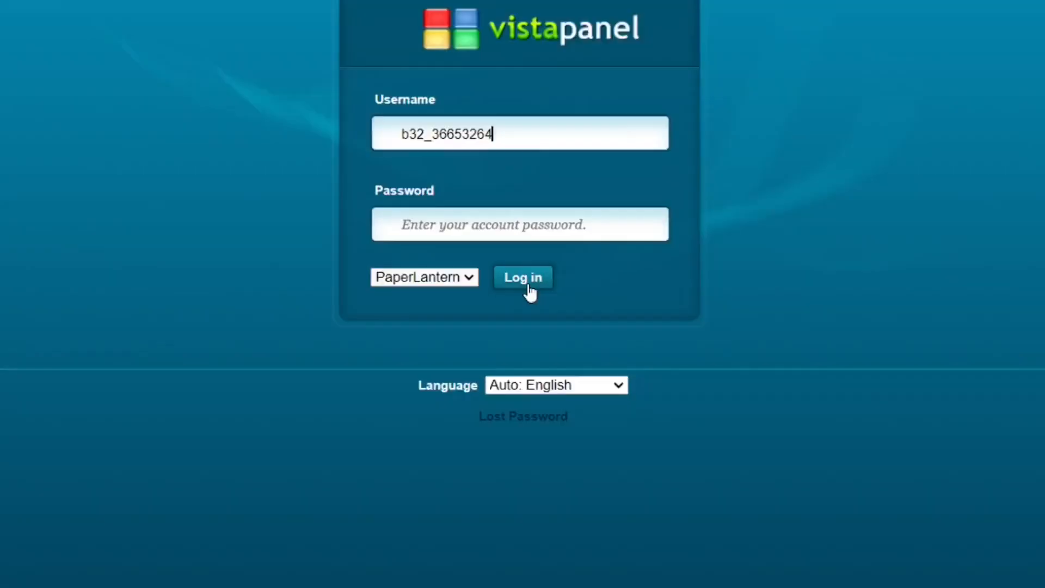
pyautogui.click(523, 430)
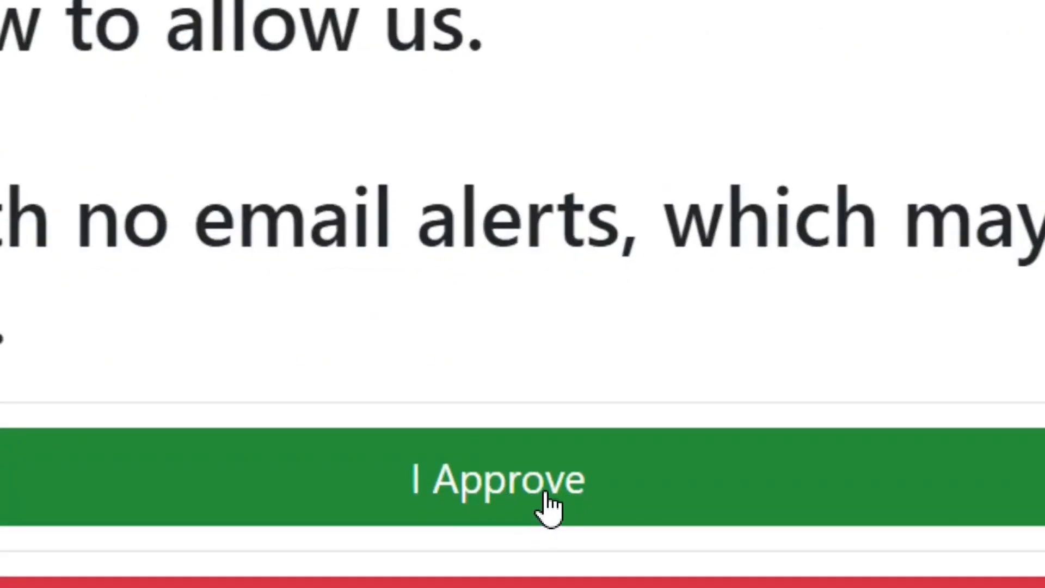
pyautogui.click(537, 482)
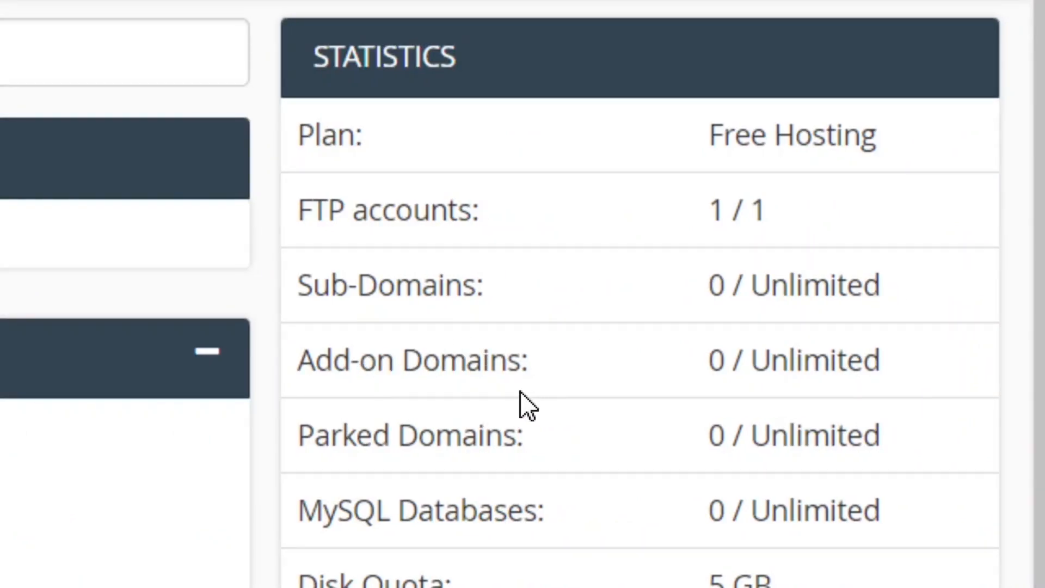
# Review the hosting account's statistics, particularly the disk quota.
pyautogui.scroll(-3, 708, 533)
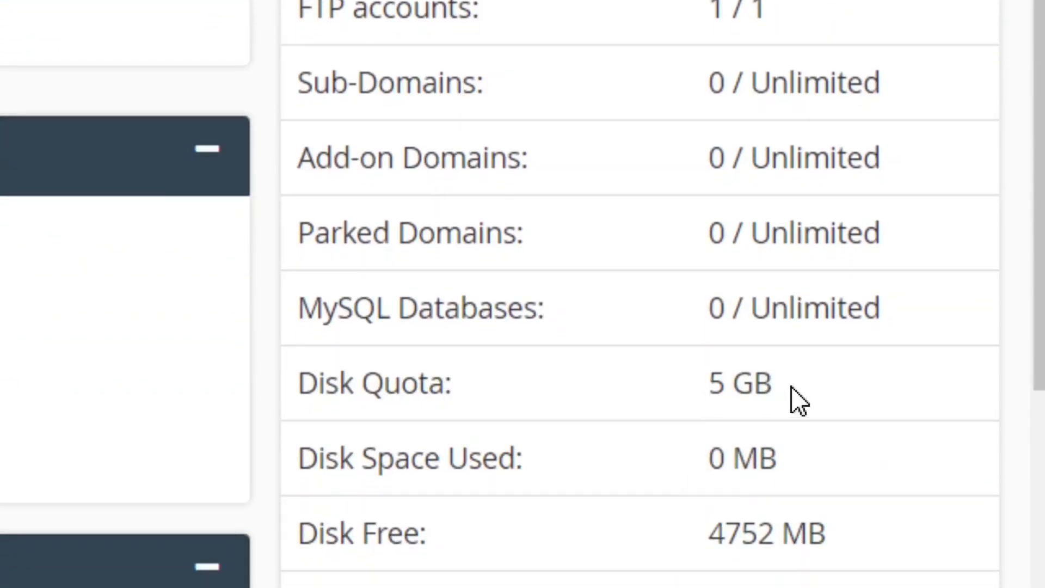
pyautogui.moveTo(786, 389); pyautogui.dragTo(694, 388)
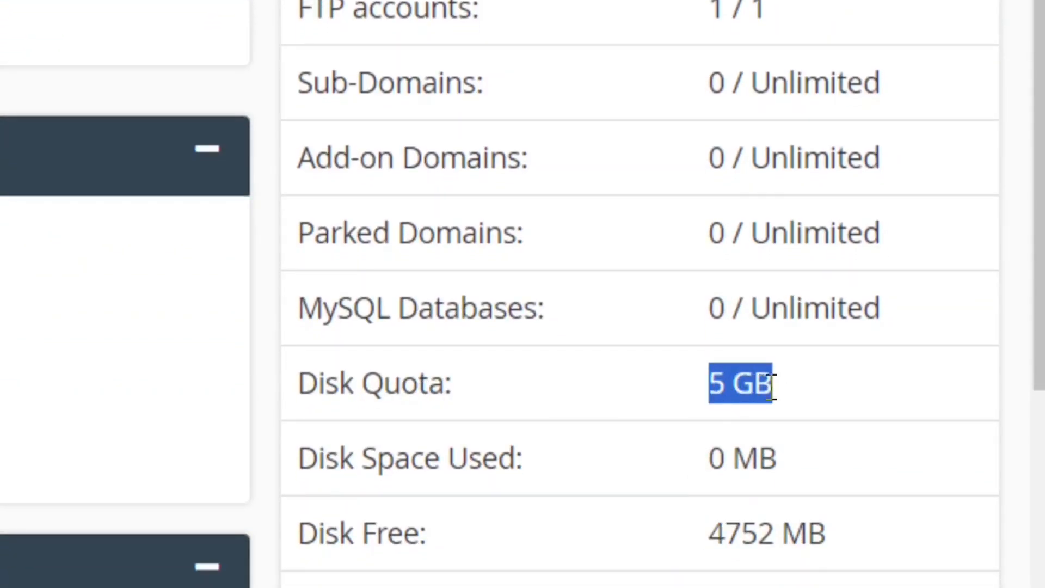
pyautogui.click(713, 394)
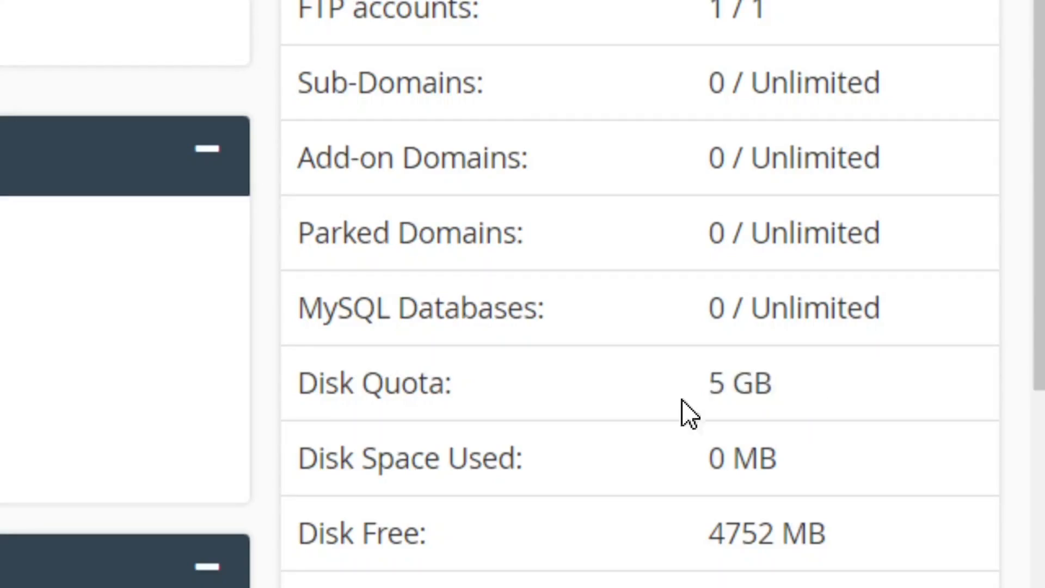
# Examine the disk space, inode, bandwidth and daily hits figures in the account statistics.
pyautogui.scroll(-1, 740, 527)
pyautogui.scroll(-2, 740, 527)
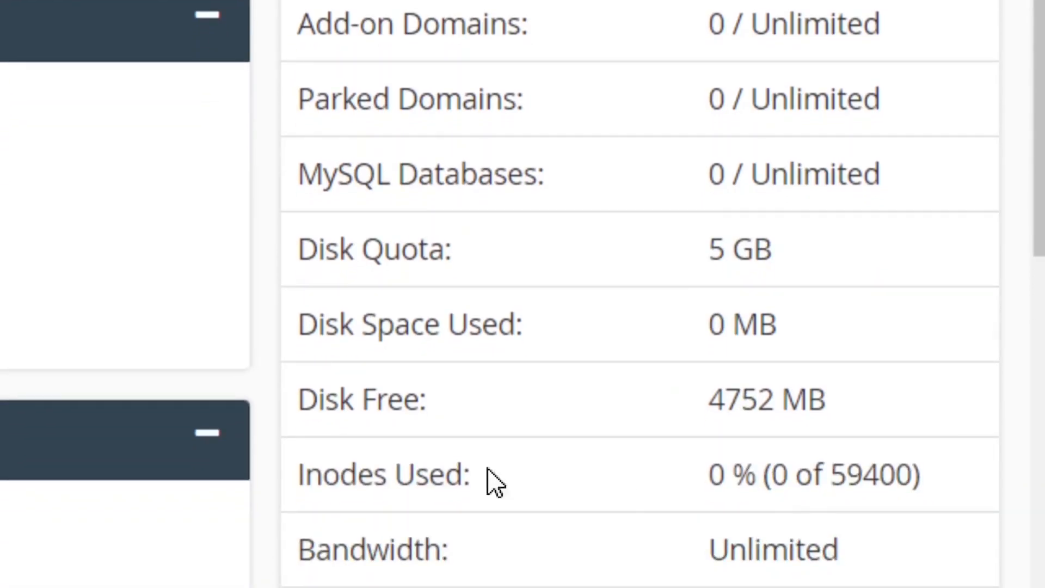
pyautogui.scroll(-2, 808, 533)
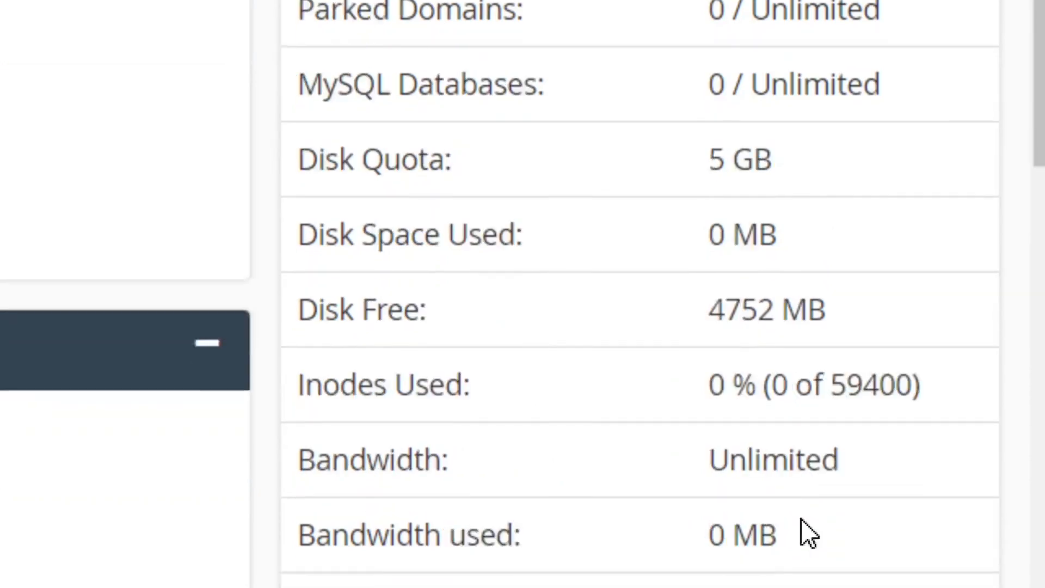
pyautogui.scroll(-2, 811, 531)
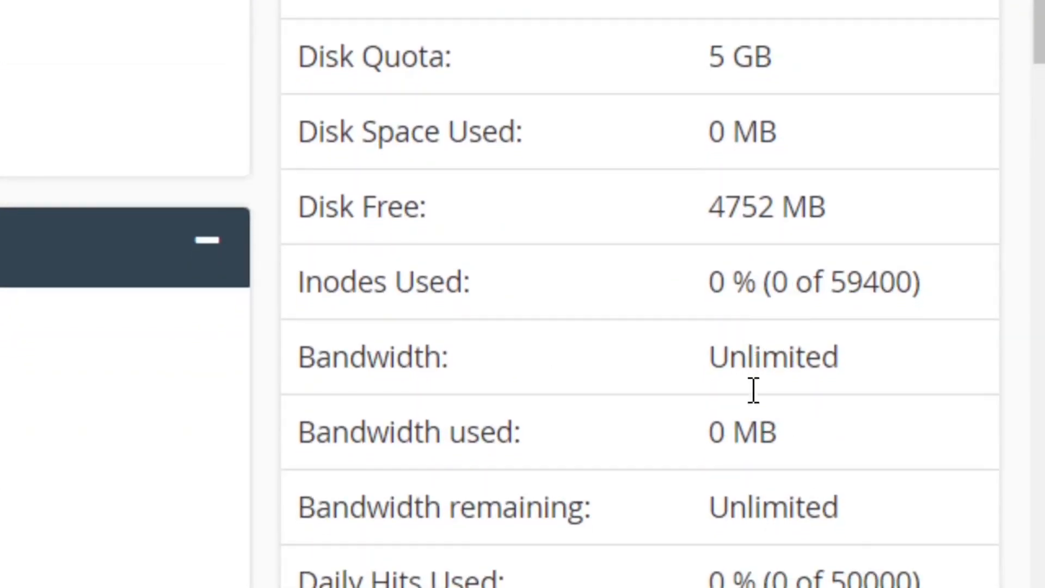
pyautogui.scroll(-3, 795, 531)
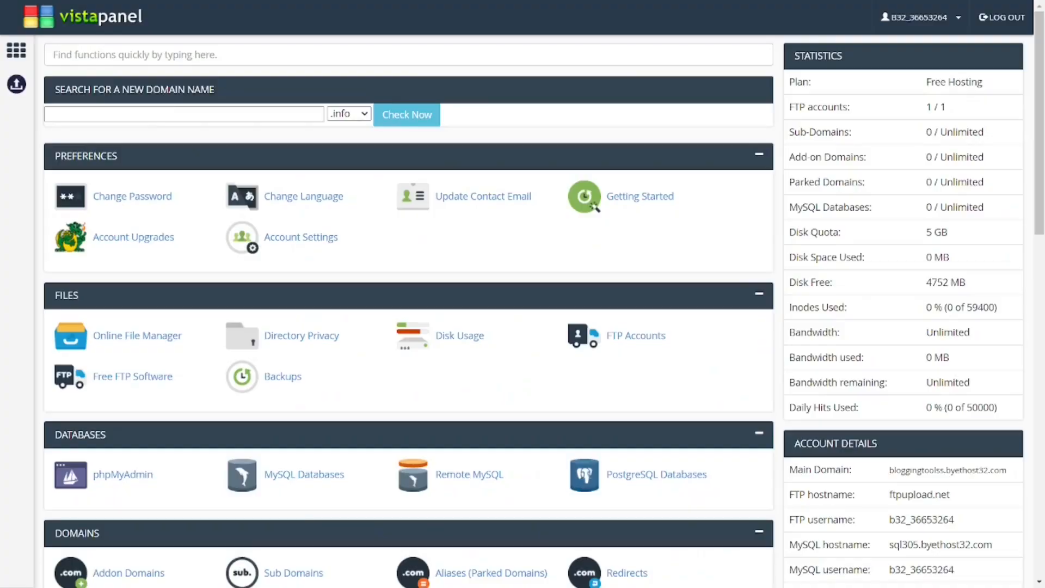
# Open the Softaculous Apps Installer from the control panel and choose Quick Install for WordPress.
pyautogui.scroll(-10, 302, 335)
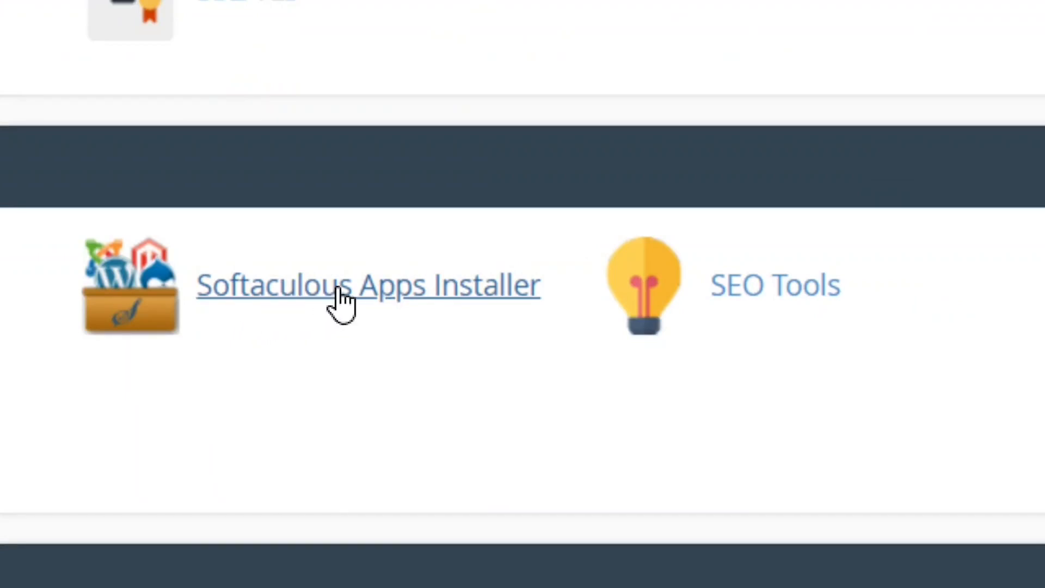
pyautogui.click(341, 306)
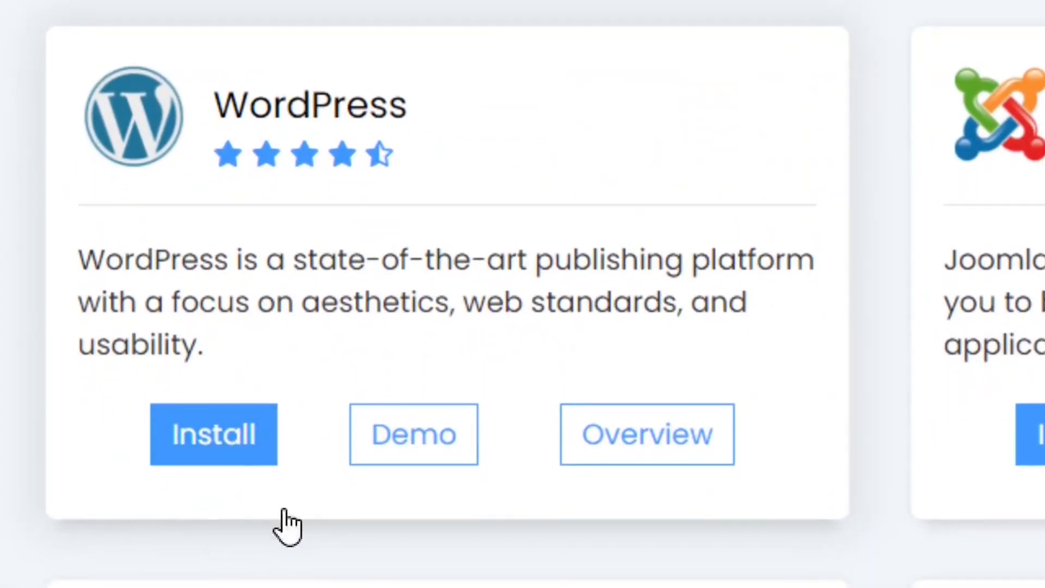
pyautogui.click(228, 455)
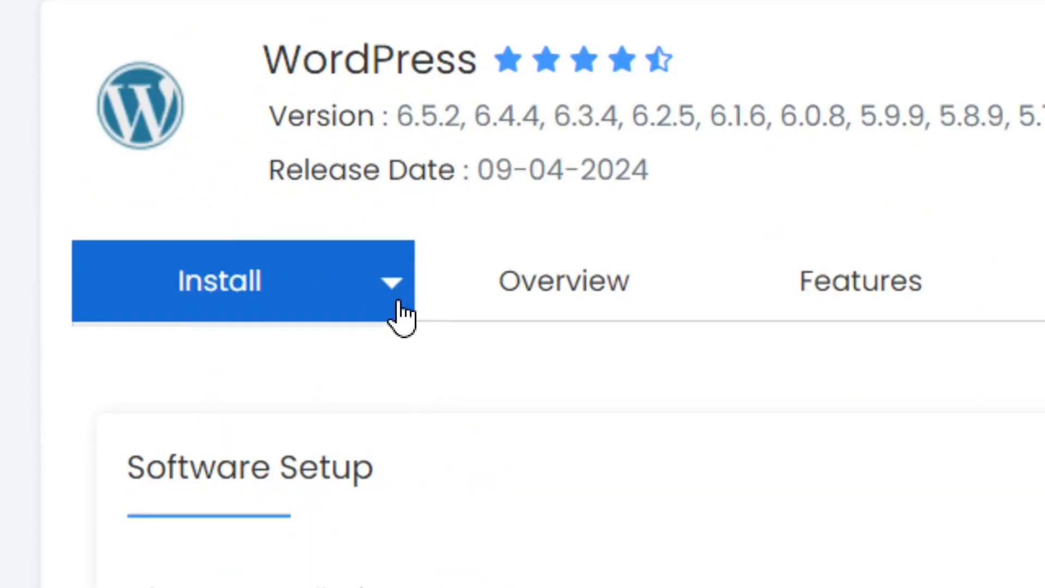
pyautogui.click(397, 313)
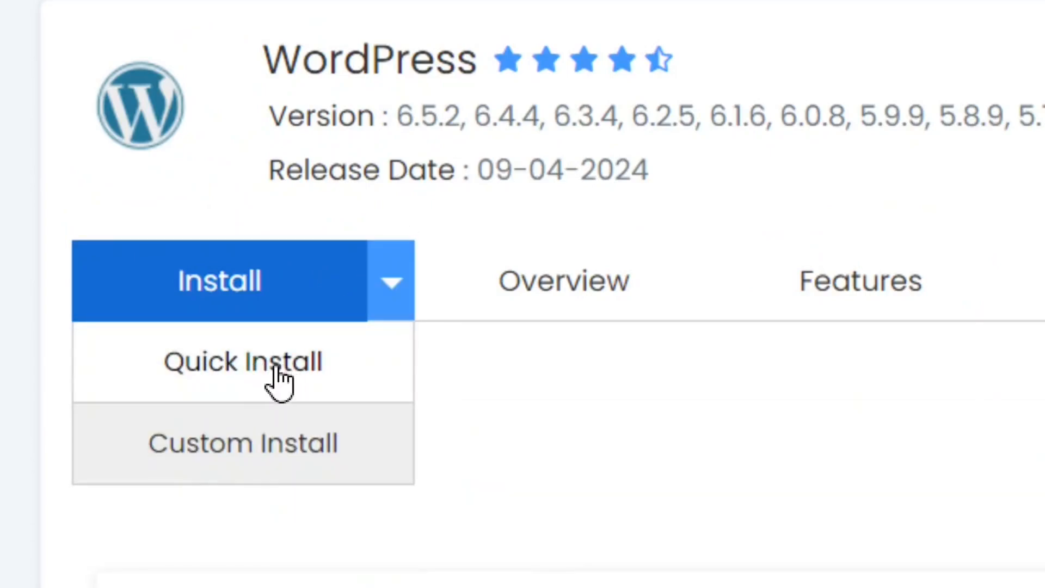
pyautogui.click(279, 381)
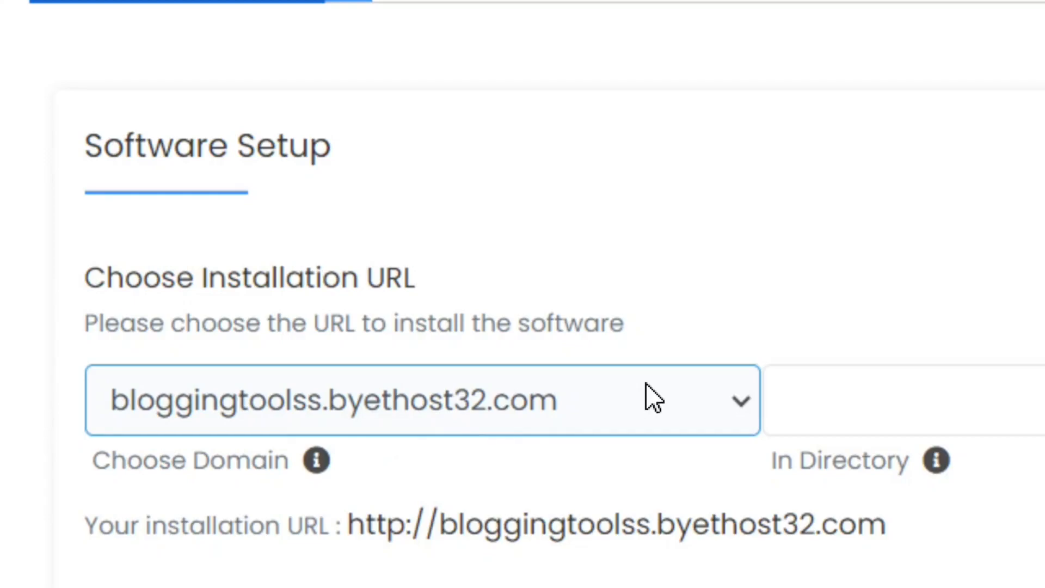
# Keep bloggingtoolss.byethost32.com as the installation domain with an empty directory, and select WordPress version 6.5.2.
pyautogui.click(859, 407)
pyautogui.moveTo(653, 465); pyautogui.dragTo(507, 477)
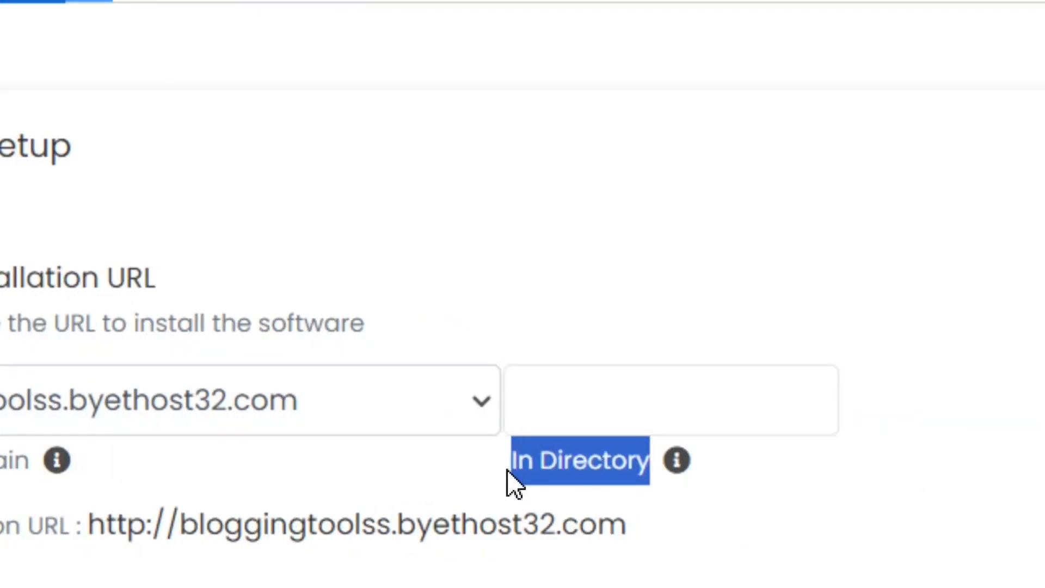
pyautogui.click(581, 399)
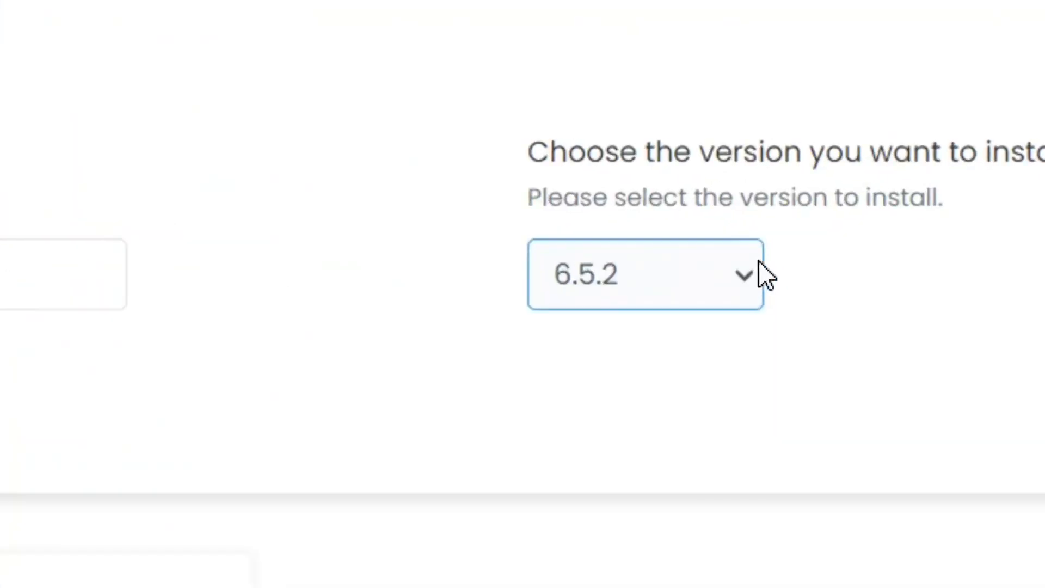
pyautogui.click(744, 270)
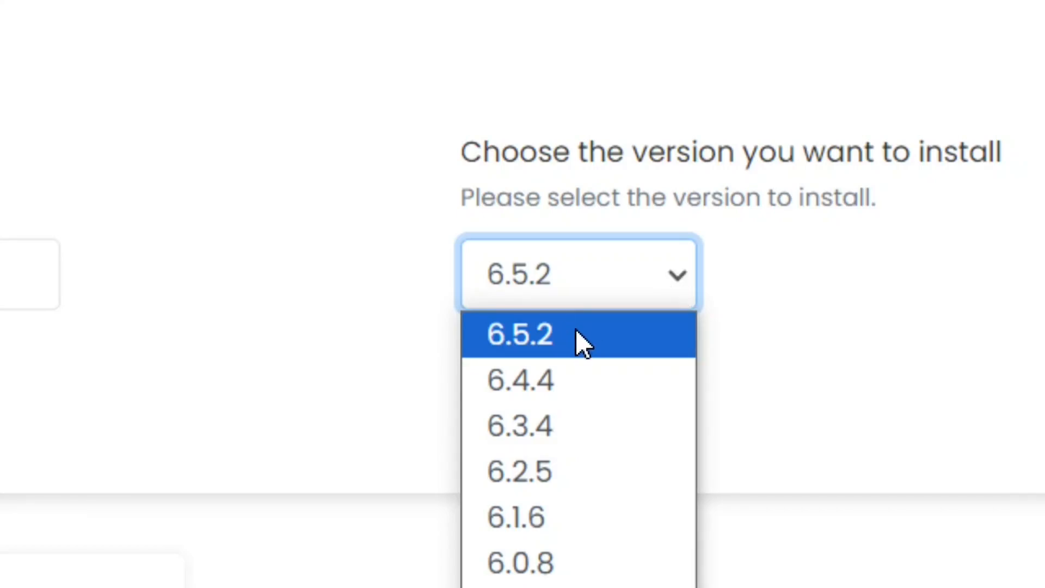
pyautogui.click(674, 272)
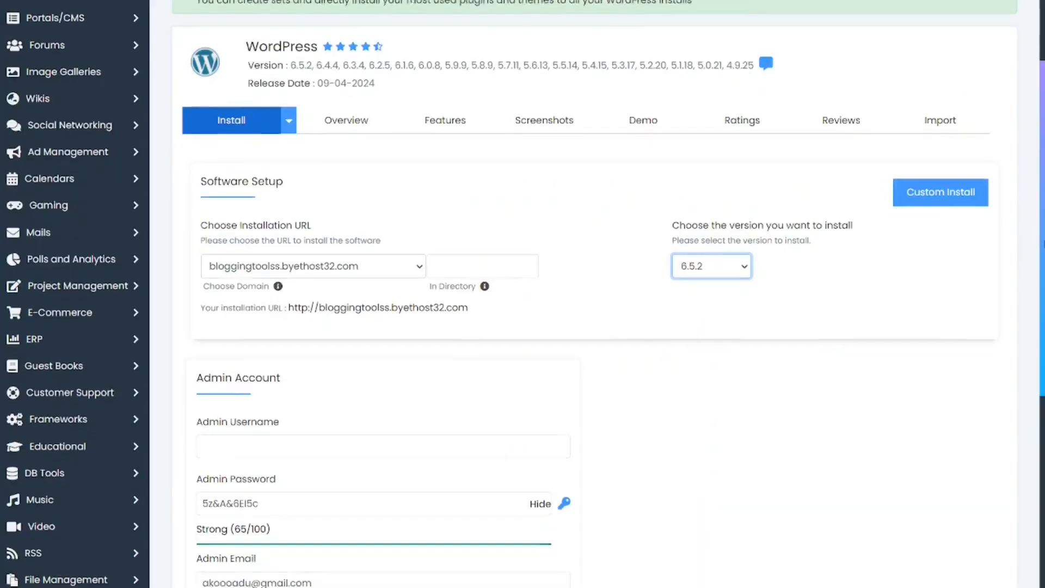
# Go through the admin account's username, password and email fields, and run the WordPress installation.
pyautogui.scroll(-4, 242, 181)
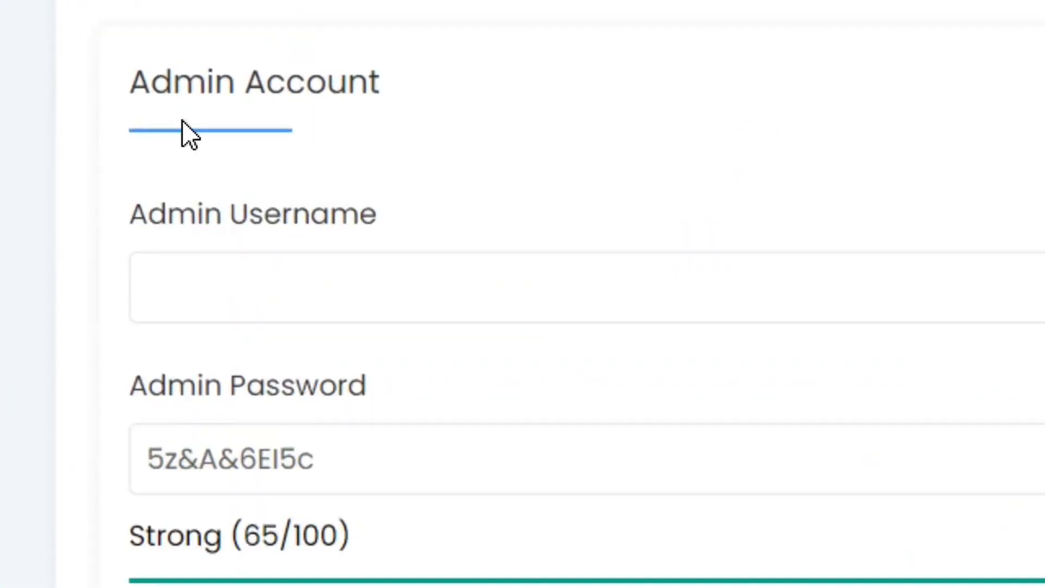
pyautogui.click(350, 275)
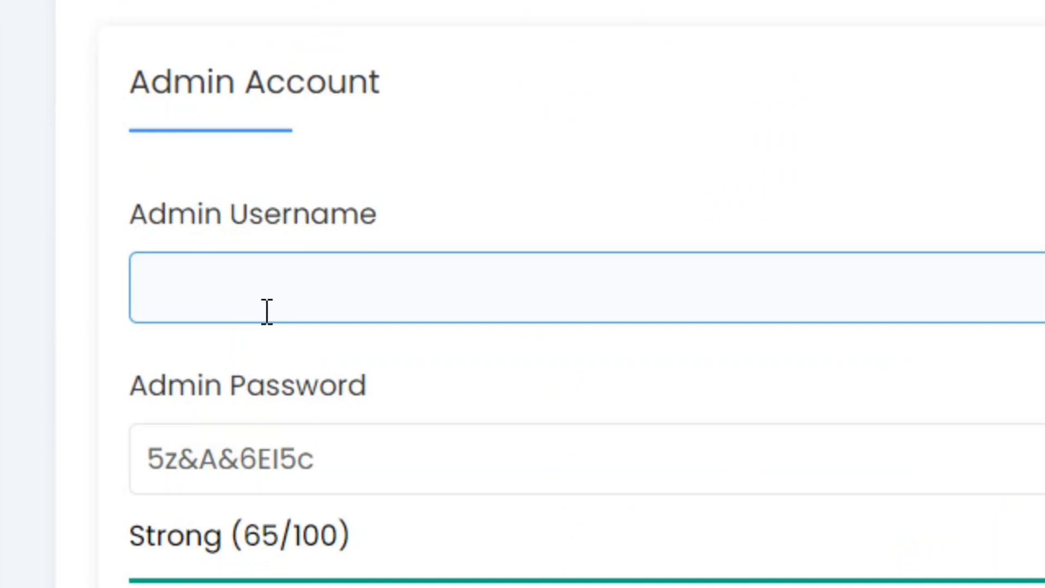
pyautogui.scroll(-3, 305, 468)
pyautogui.click(266, 281)
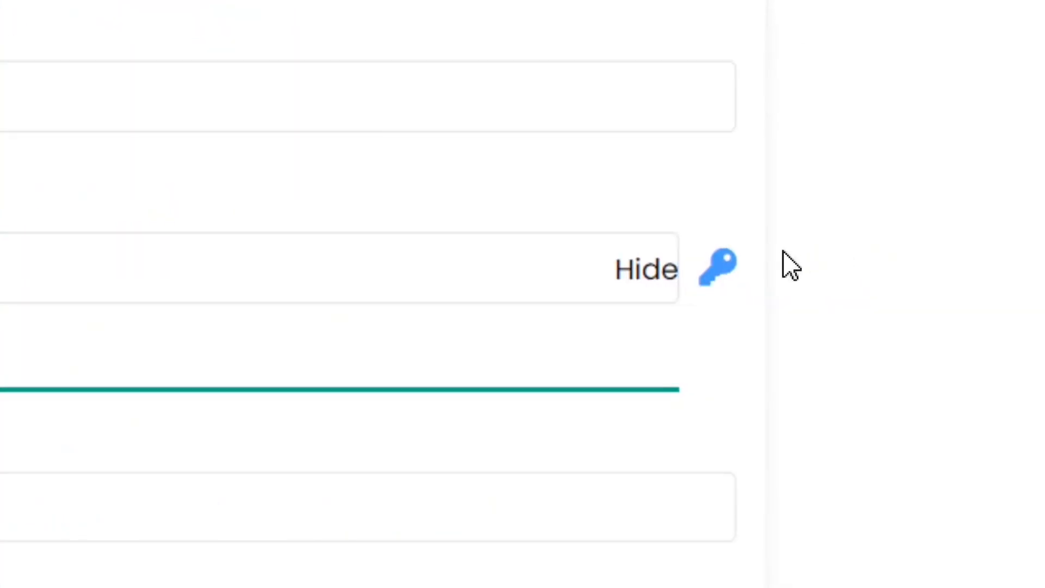
pyautogui.click(718, 267)
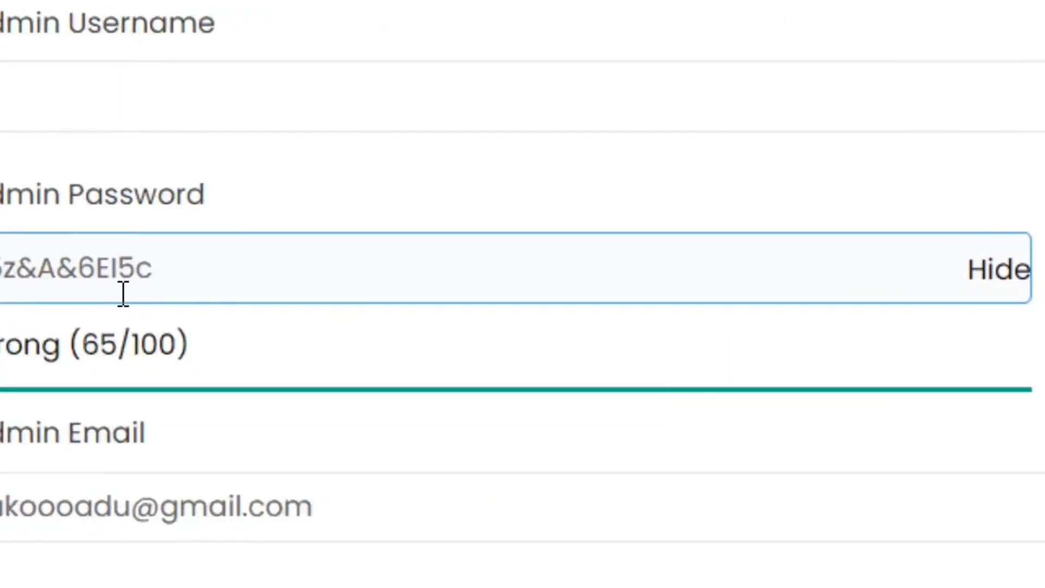
pyautogui.click(296, 469)
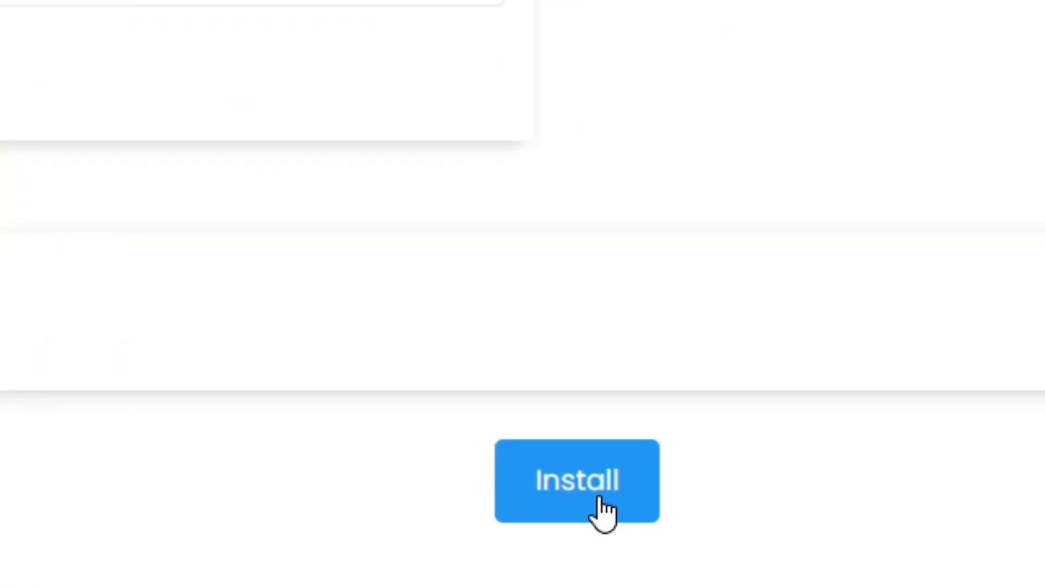
pyautogui.click(600, 498)
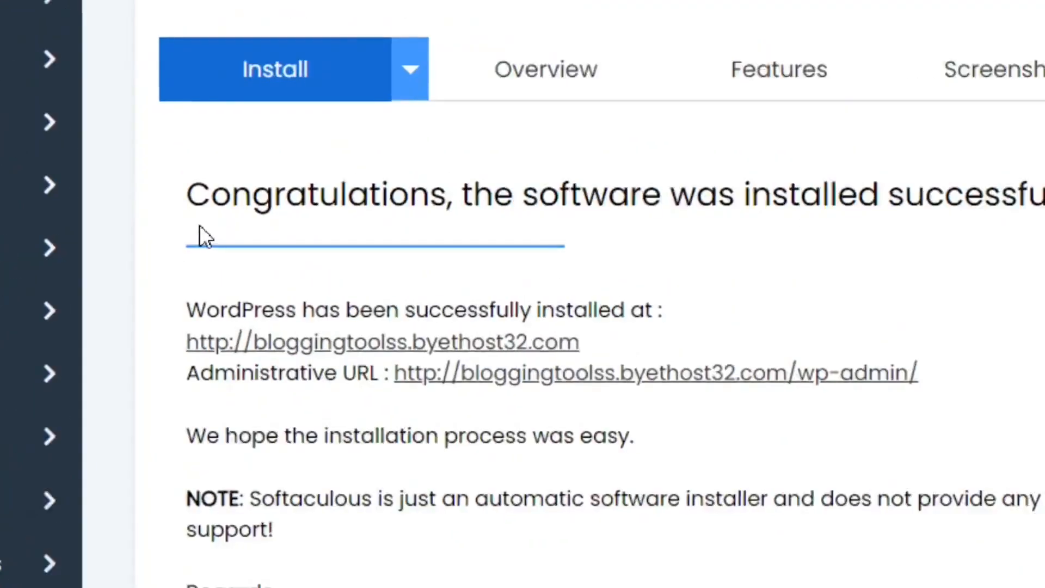
# Open the new site's administrative URL and update WordPress to version 6.5.3.
pyautogui.moveTo(192, 213); pyautogui.dragTo(483, 232)
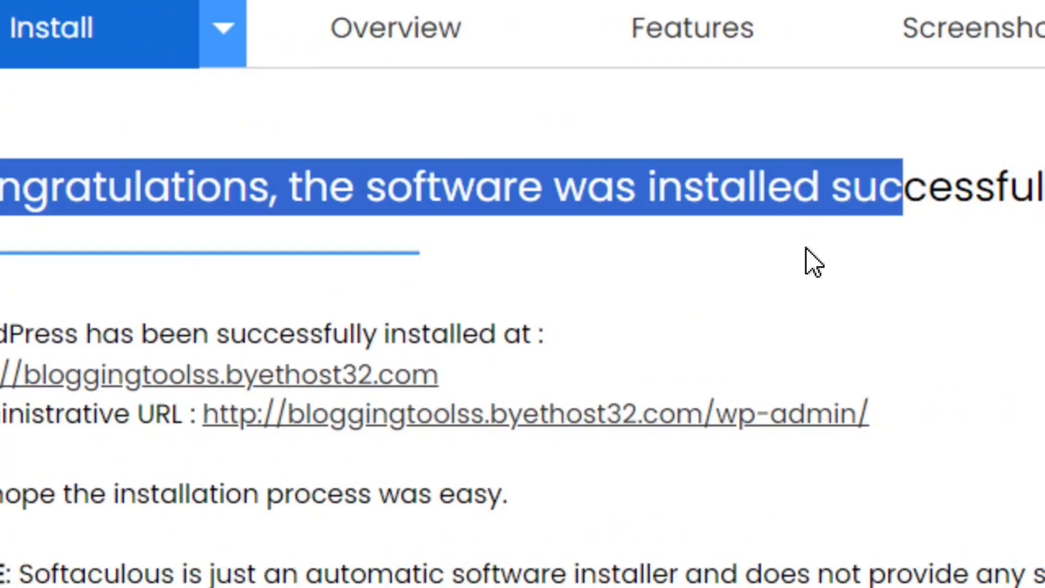
pyautogui.click(807, 252)
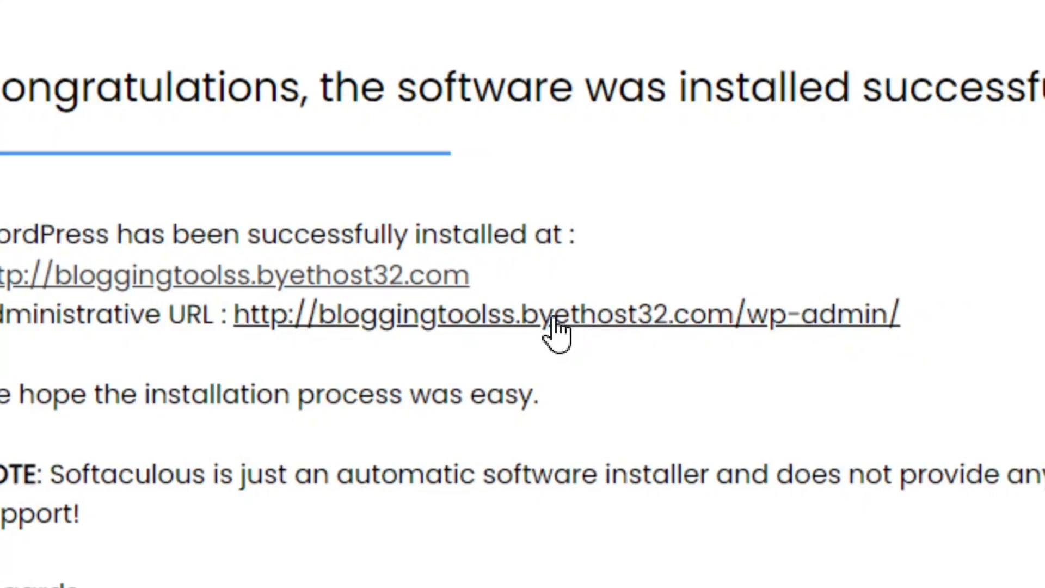
pyautogui.click(555, 322)
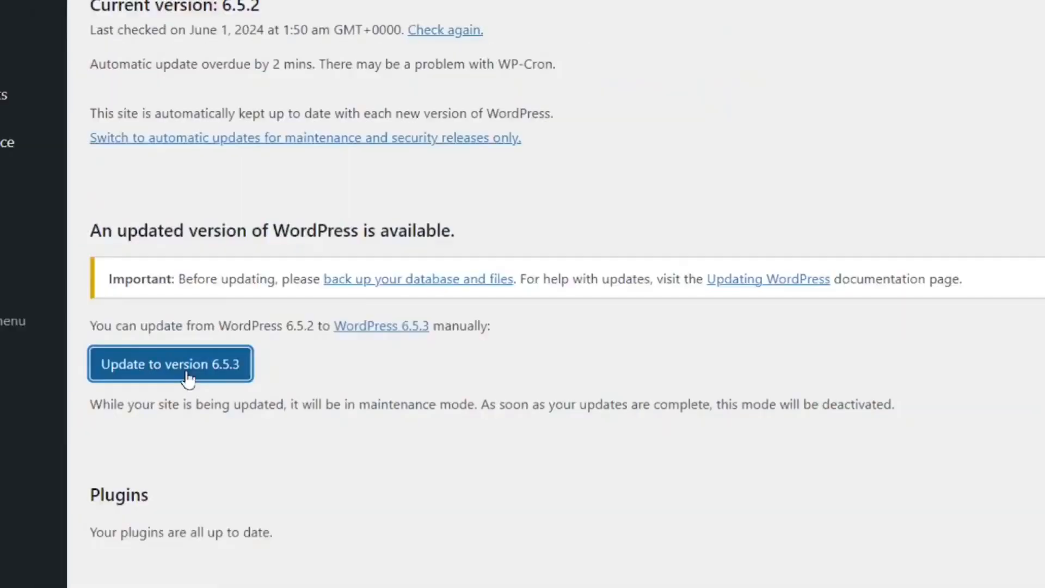
pyautogui.click(314, 376)
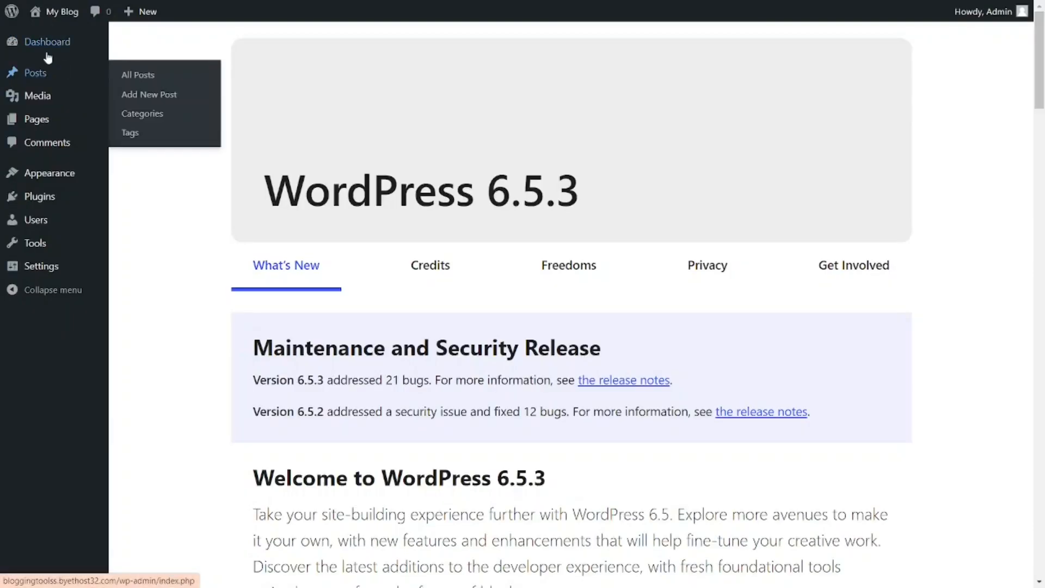
# Open the WordPress dashboard home page and look over its welcome section and widgets.
pyautogui.moveTo(45, 56)
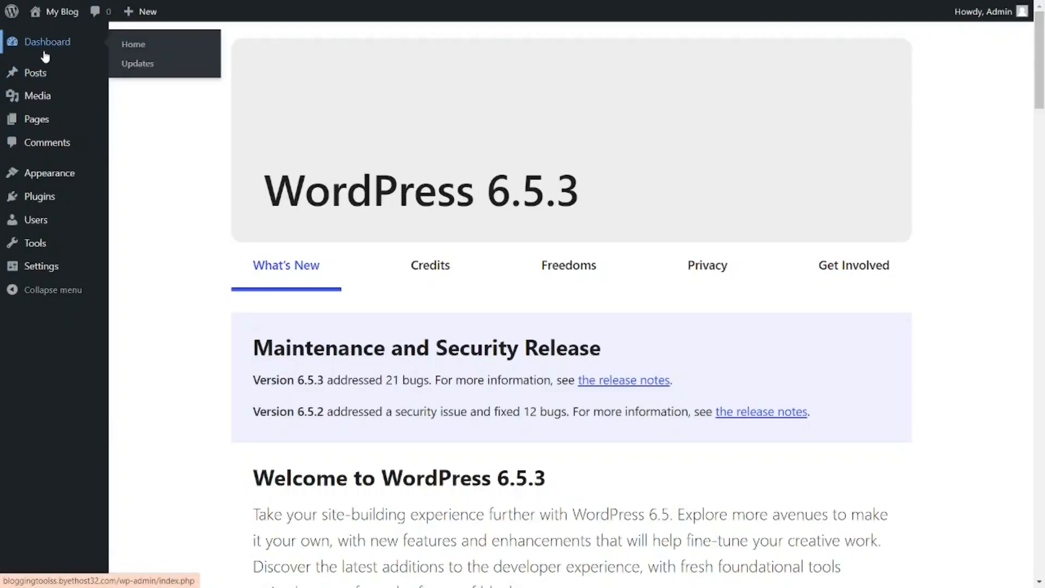
pyautogui.click(140, 63)
pyautogui.scroll(-6, 523, 144)
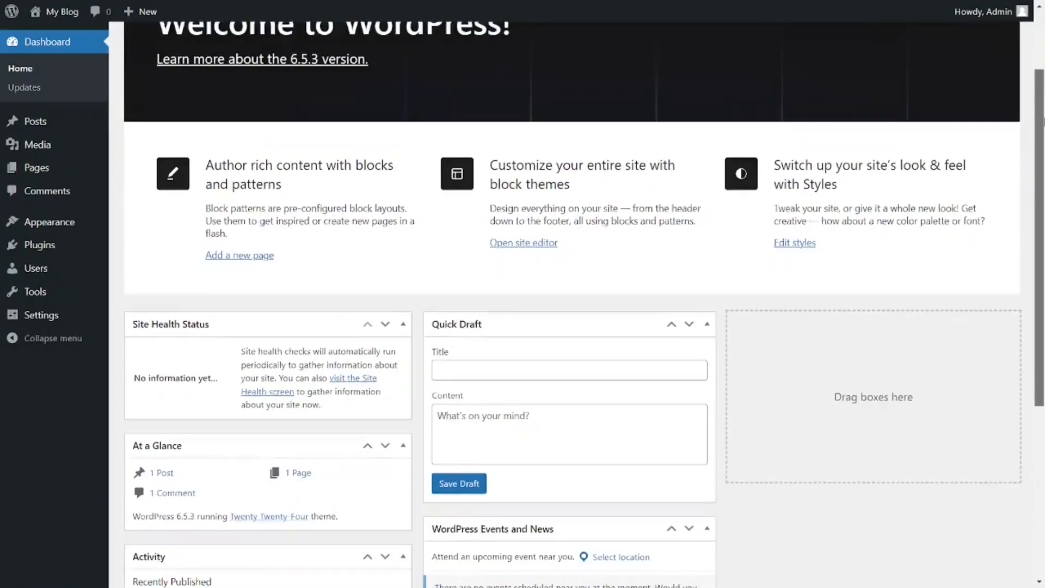
pyautogui.scroll(-2, 583, 299)
pyautogui.scroll(8, 583, 298)
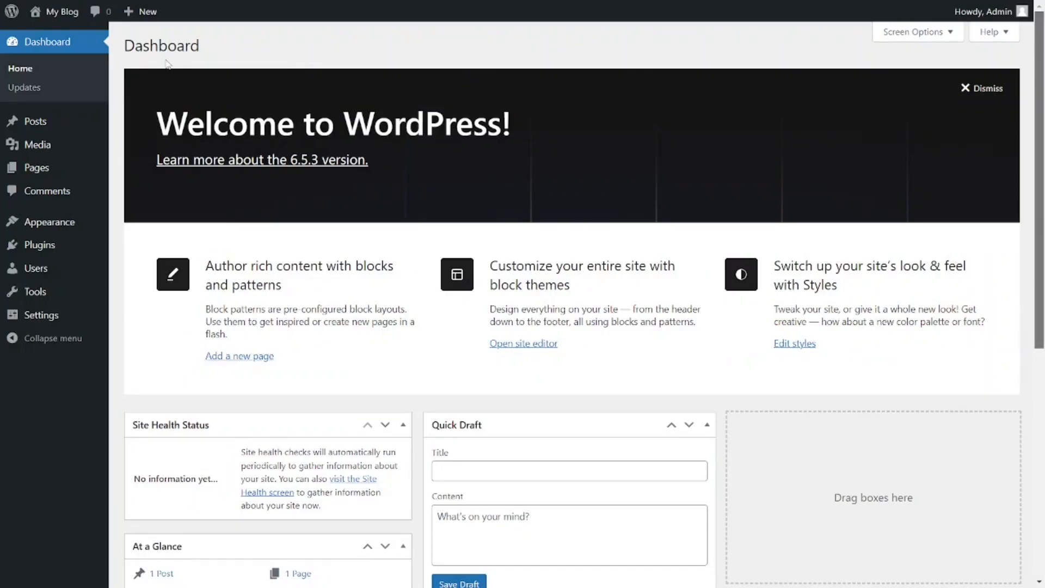
# Visit the blog's front end, look through its home page, and check the site's connection security information.
pyautogui.moveTo(56, 19)
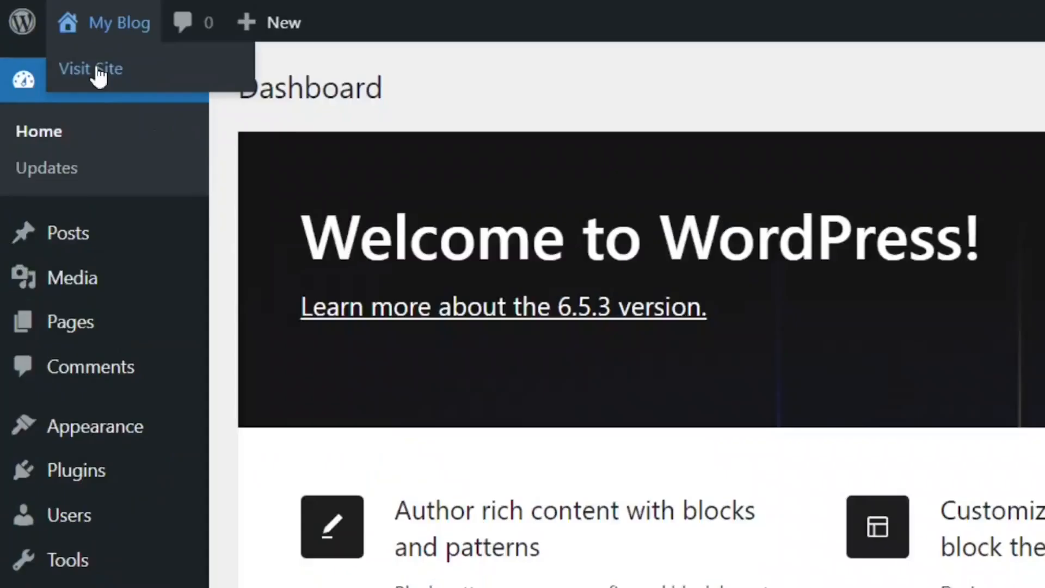
pyautogui.click(152, 109)
pyautogui.scroll(-10, 523, 294)
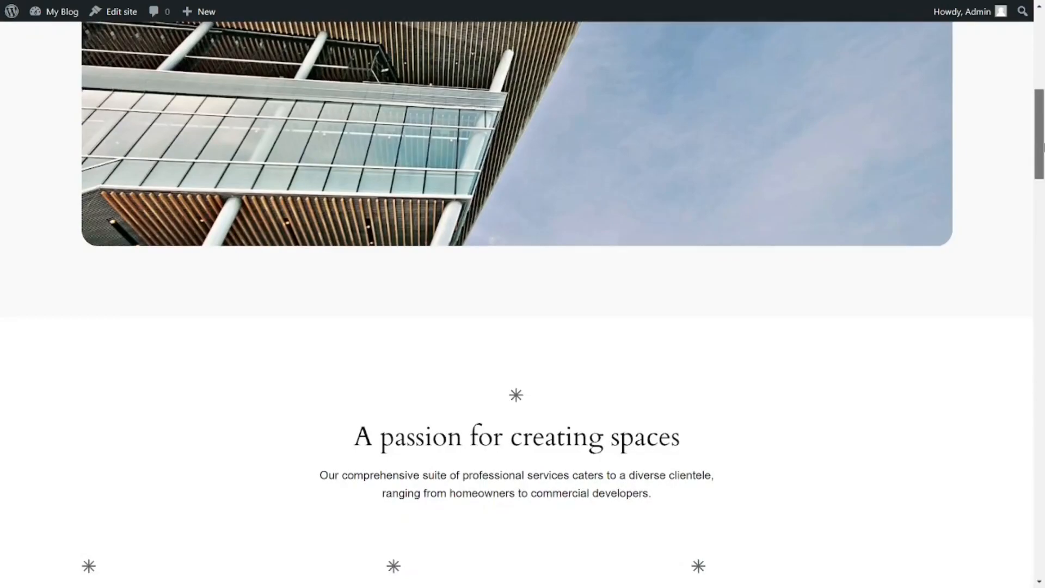
pyautogui.moveTo(1042, 243); pyautogui.dragTo(1042, 549)
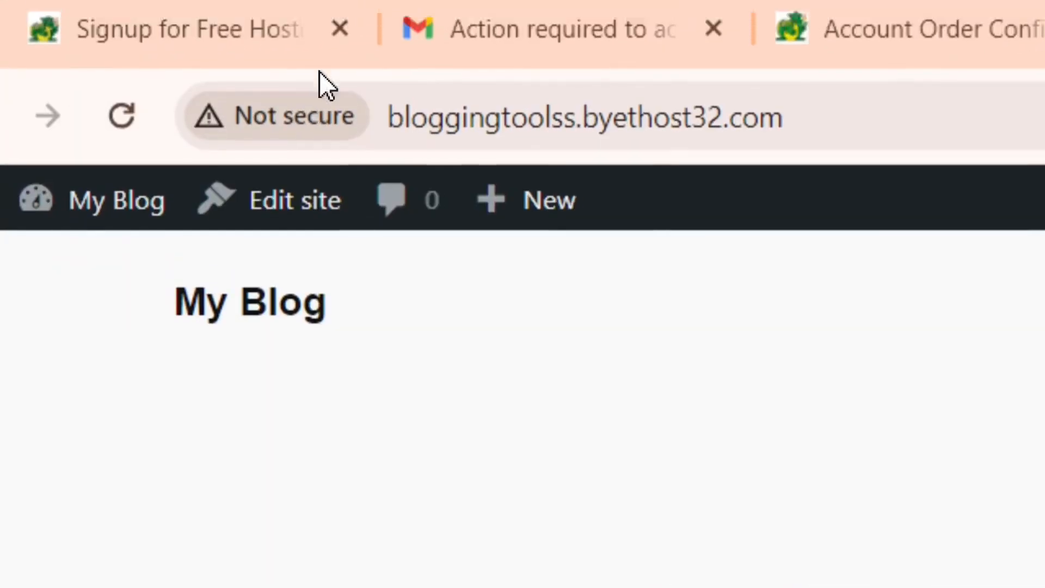
pyautogui.click(303, 136)
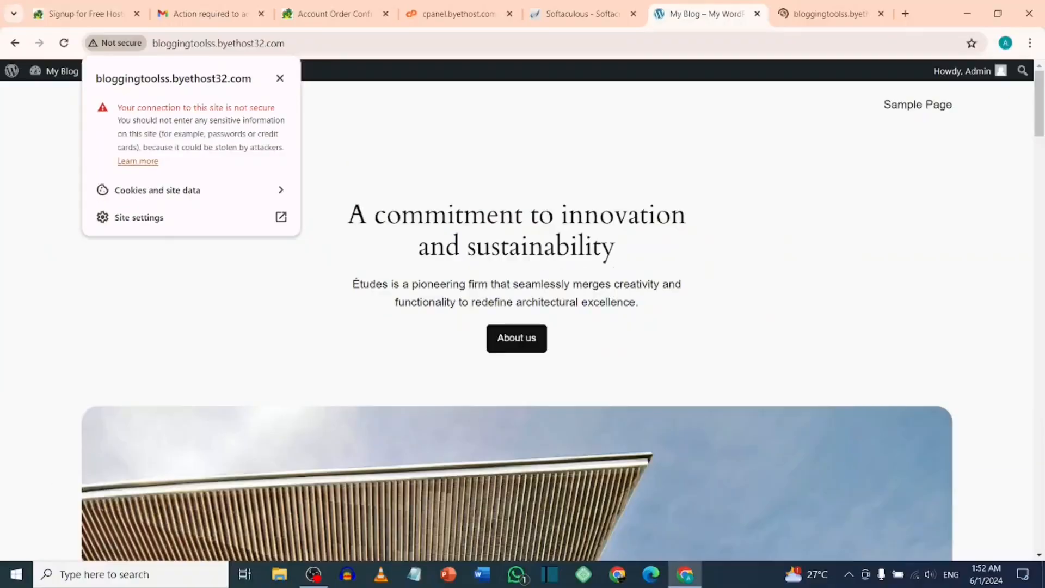
pyautogui.press('F11')
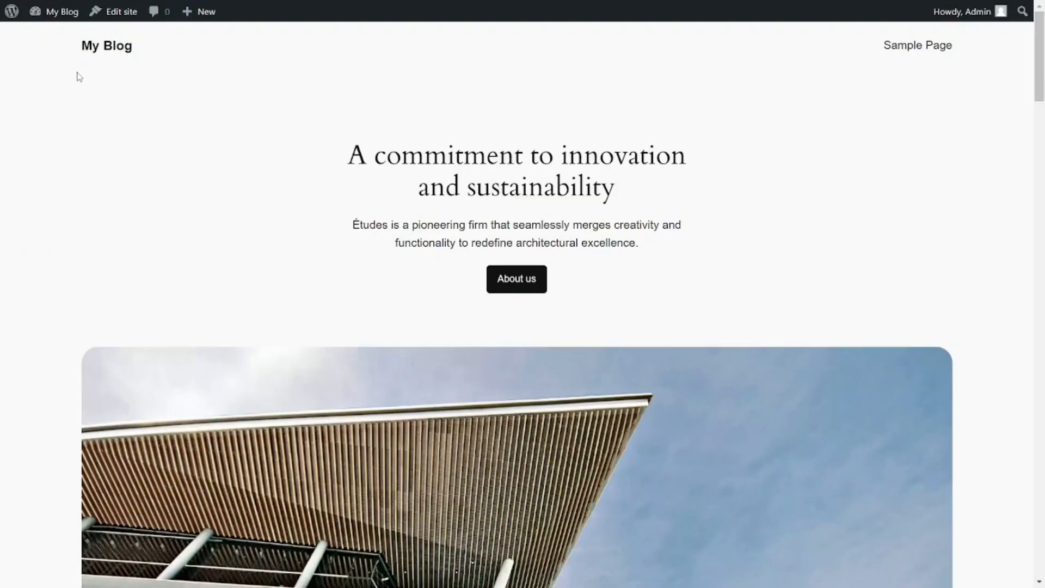
# Return to the VistaPanel hosting control panel and open the SSL/TLS configuration page for the site's domain.
pyautogui.moveTo(58, 19)
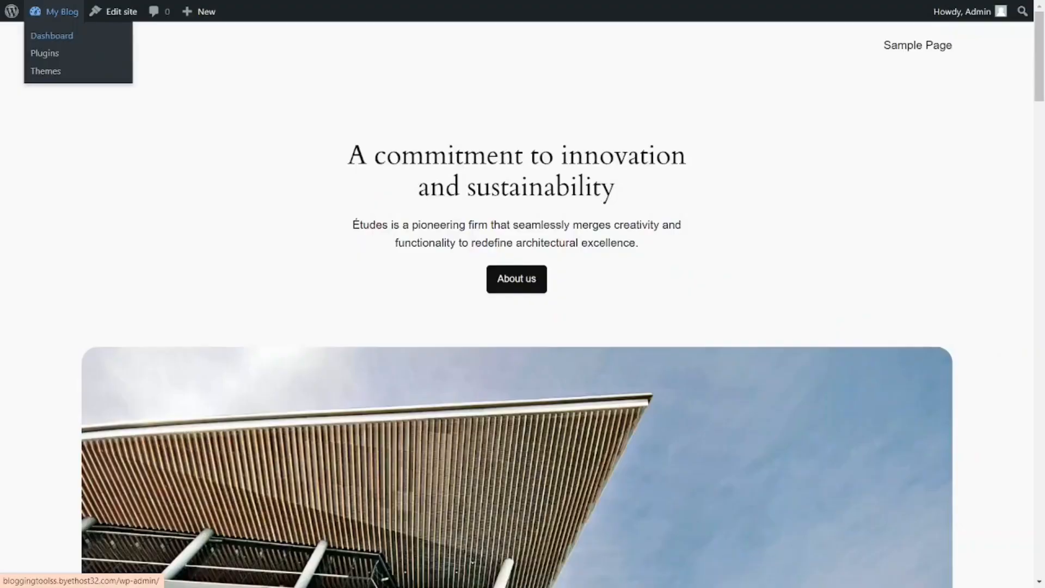
pyautogui.click(173, 120)
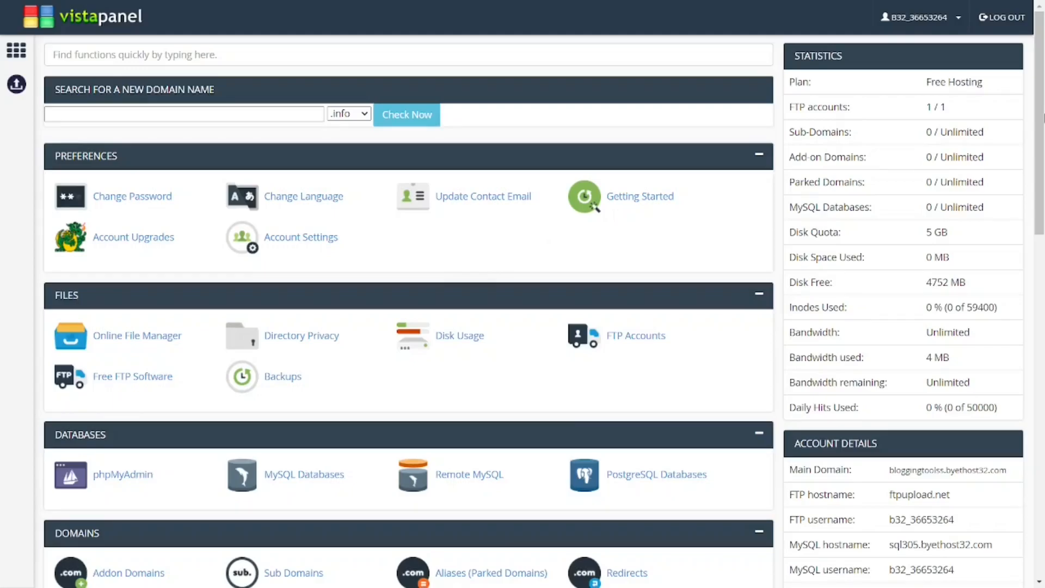
pyautogui.scroll(-5, 409, 304)
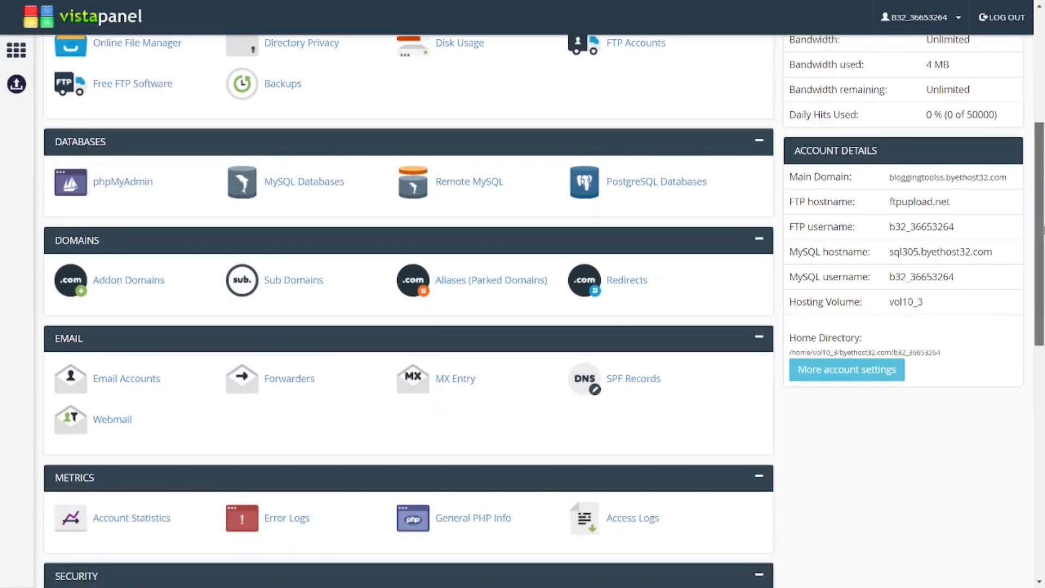
pyautogui.scroll(-5, 274, 347)
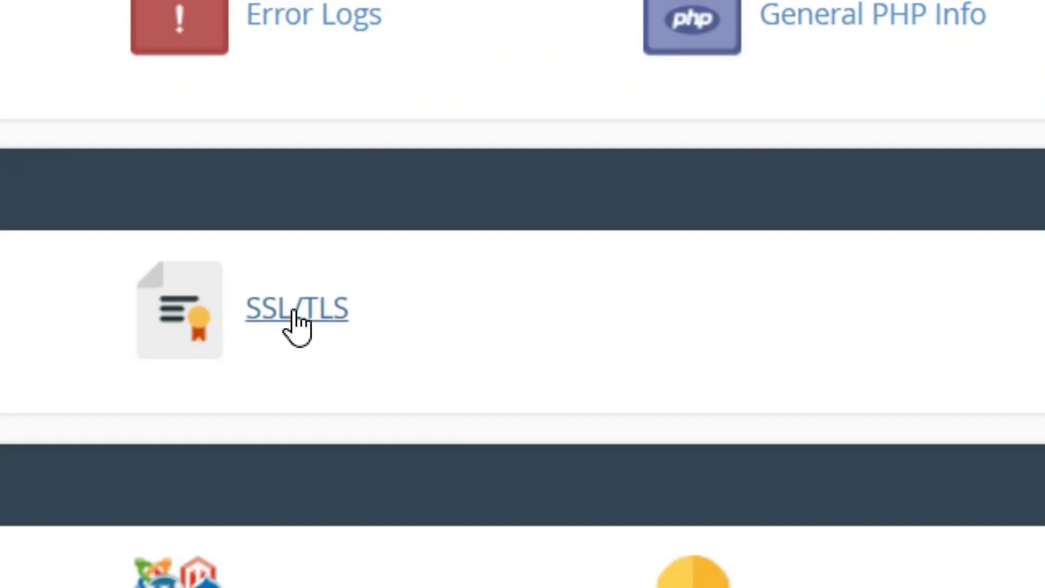
pyautogui.click(296, 315)
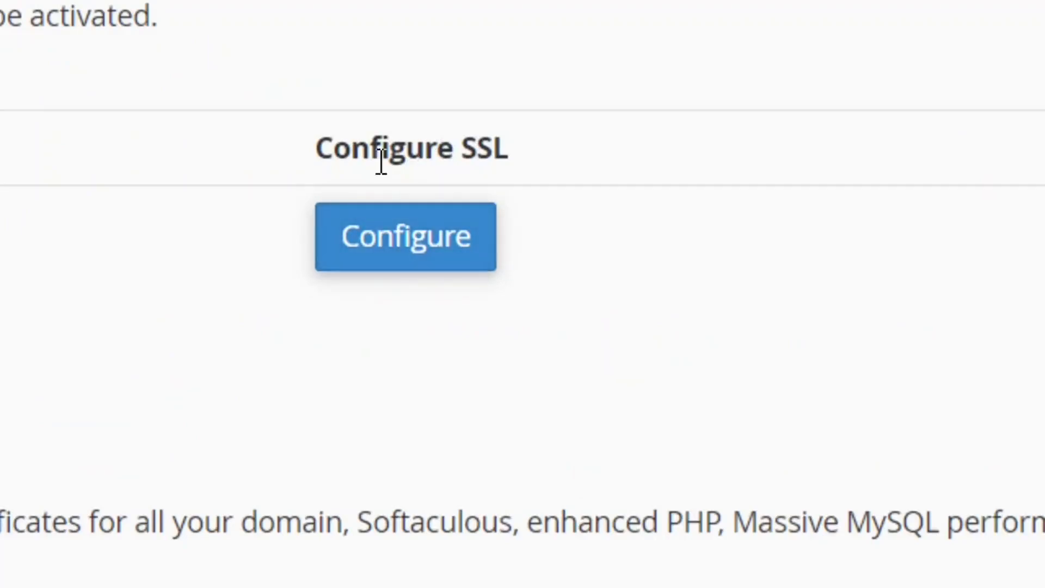
pyautogui.click(422, 250)
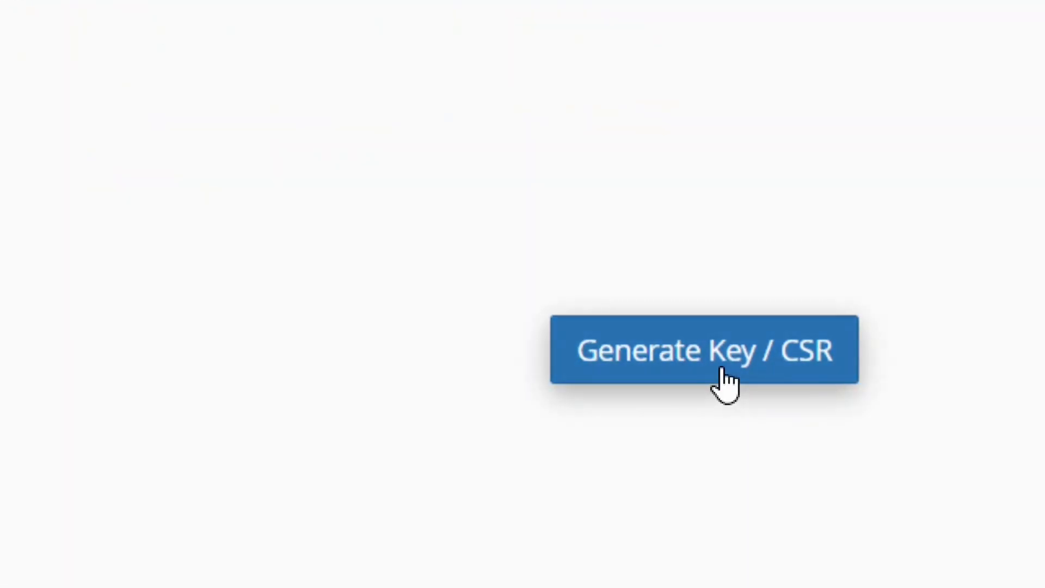
# Fill in the company name, department and contact email for the certificate request, and generate the private key and CSR.
pyautogui.click(723, 370)
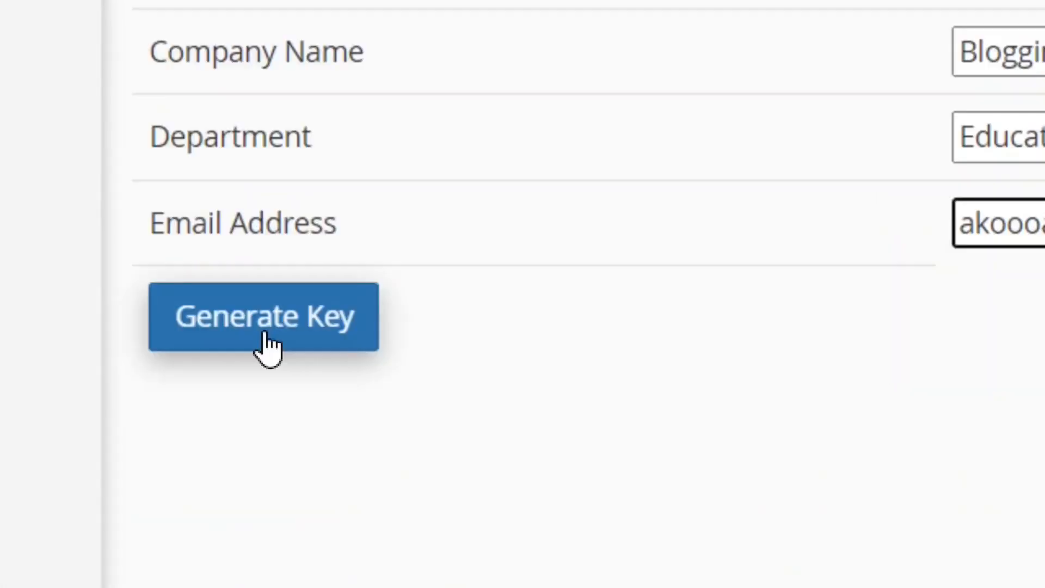
pyautogui.click(205, 463)
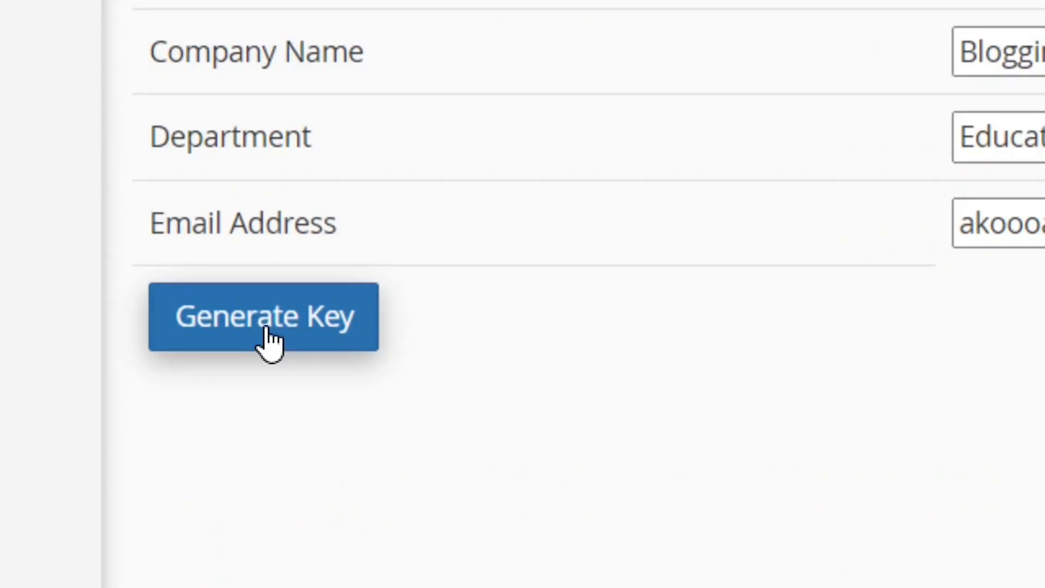
pyautogui.click(264, 317)
# Copy the full text of the generated certificate signing request.
pyautogui.scroll(-2, 523, 305)
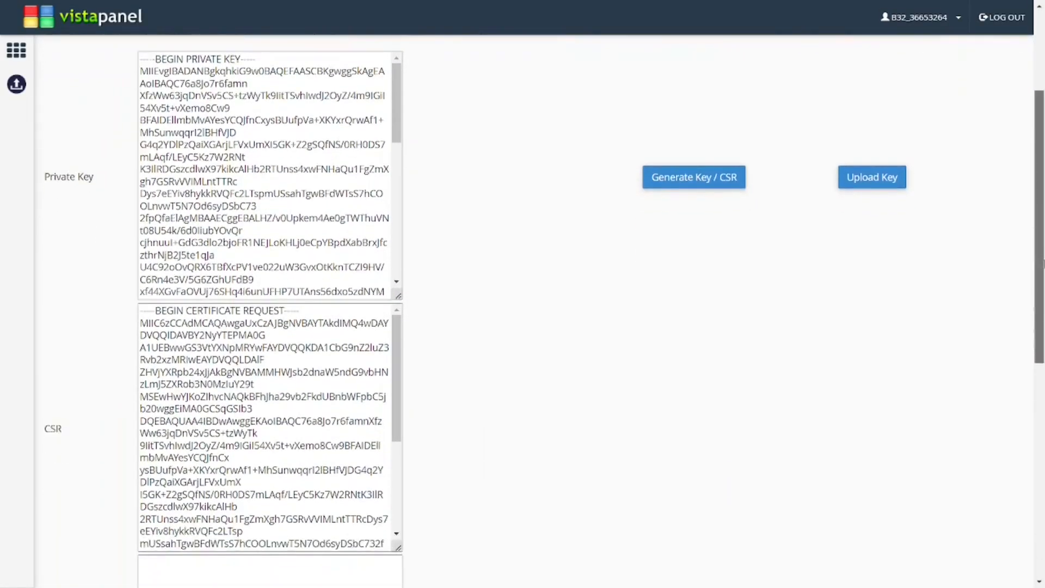
pyautogui.scroll(-2, 65, 351)
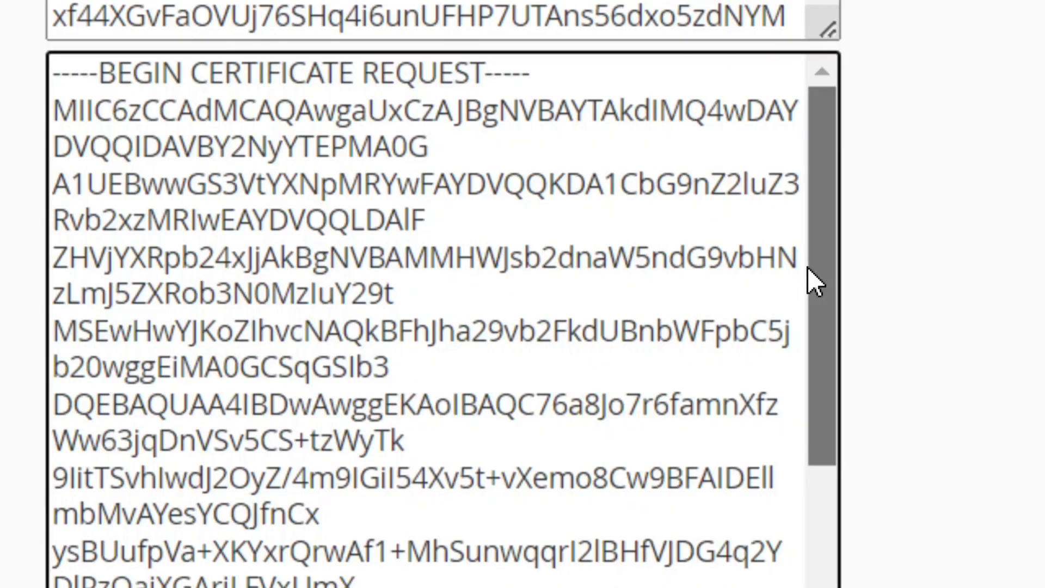
pyautogui.moveTo(828, 270); pyautogui.dragTo(824, 541)
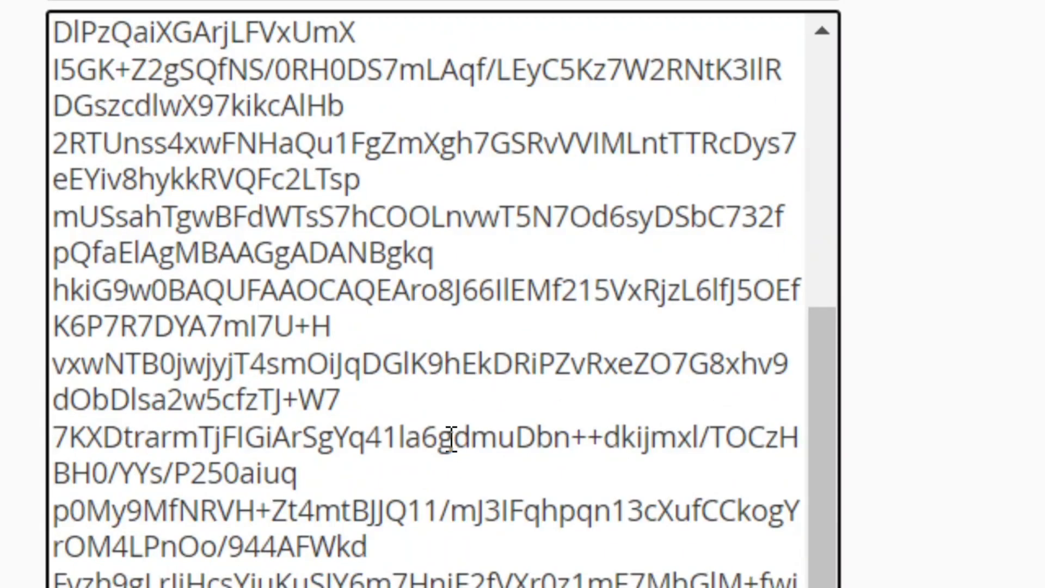
pyautogui.hotkey('ctrl', 'a')
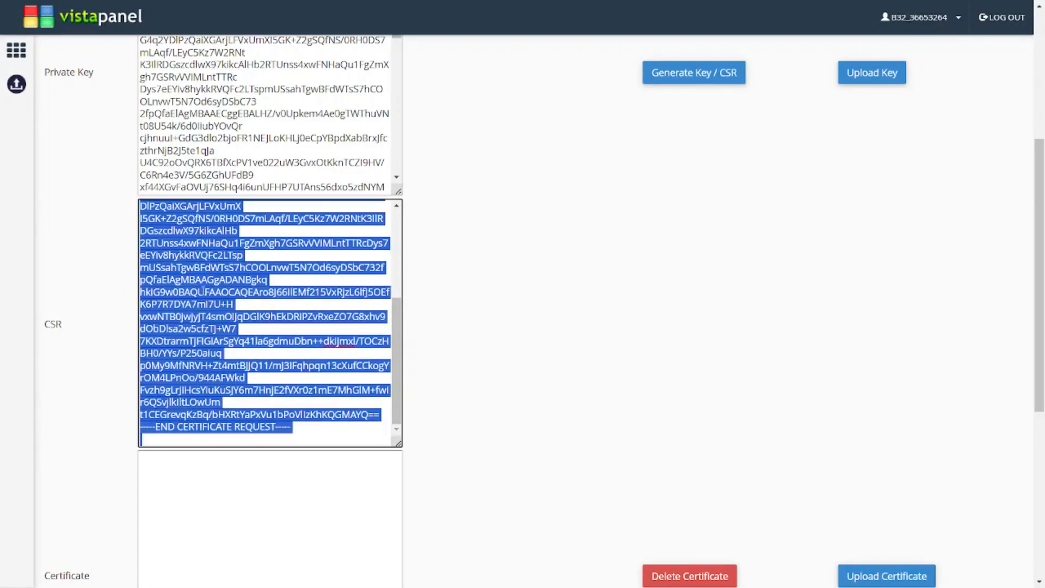
pyautogui.rightClick(209, 284)
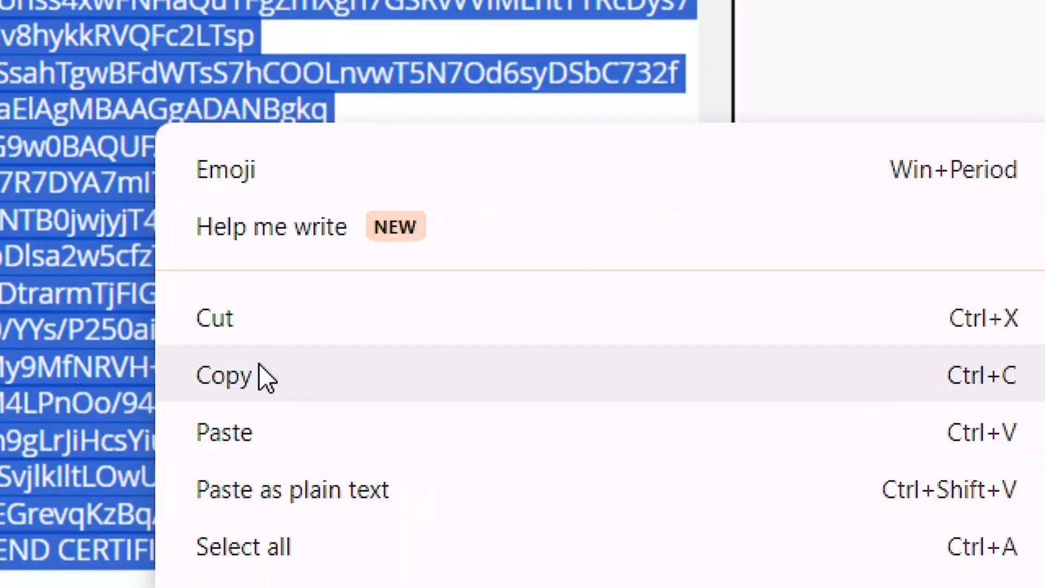
pyautogui.click(297, 391)
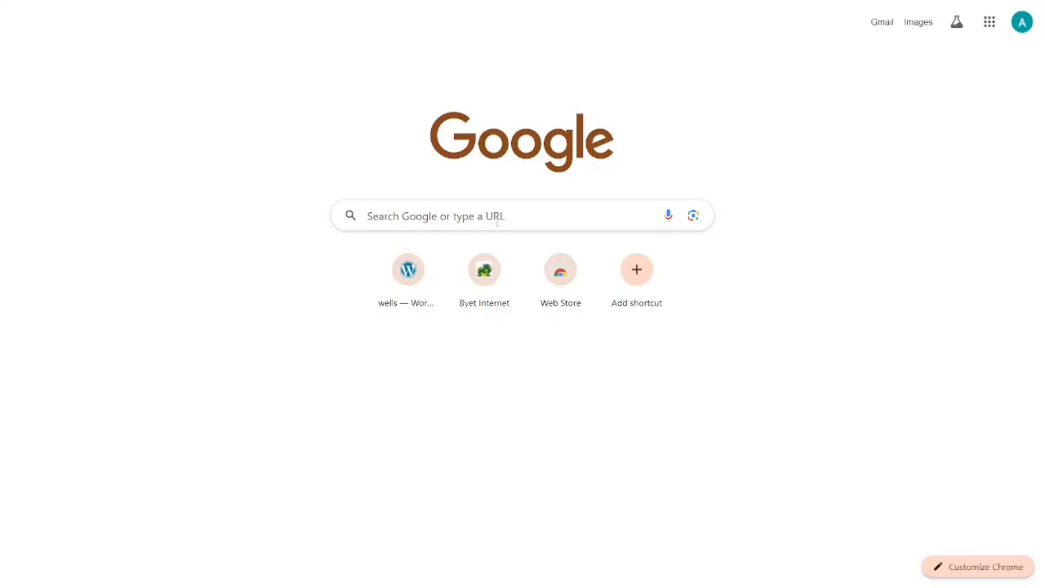
# Search Google for "zerossl", open the ZeroSSL website, and look through its home page.
pyautogui.click(404, 220)
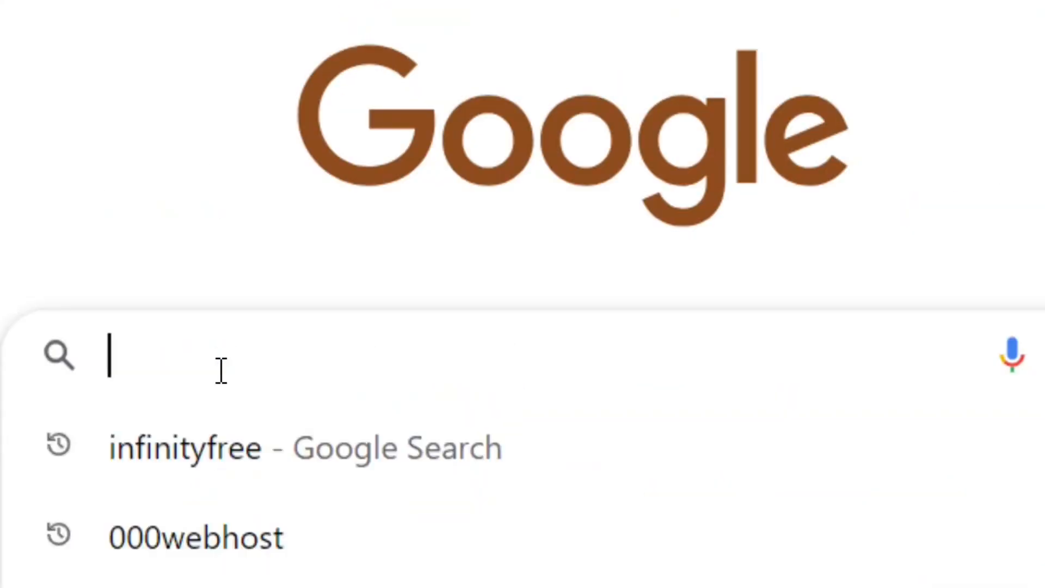
pyautogui.write('zerossl')
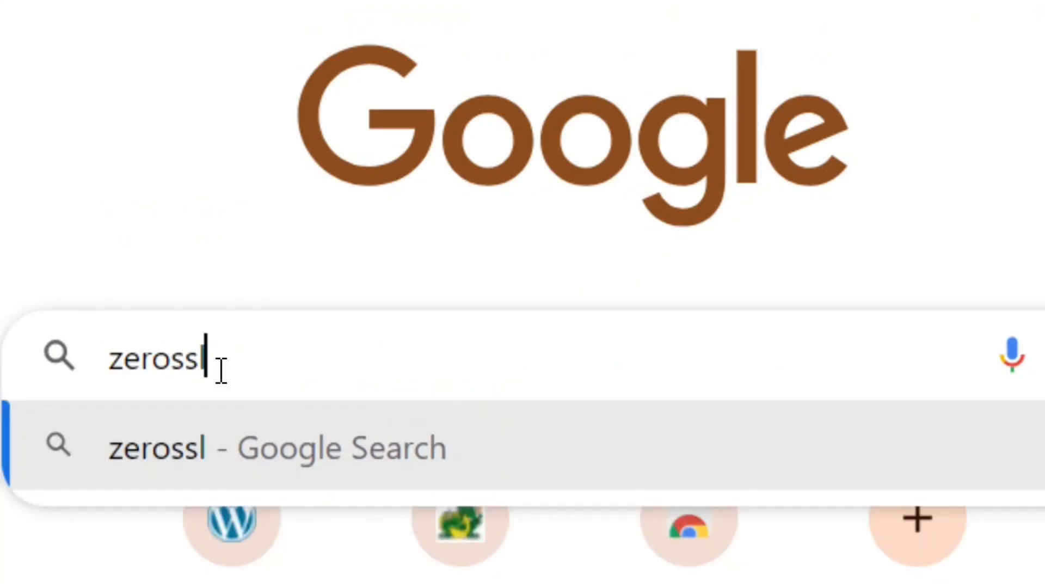
pyautogui.press('Return')
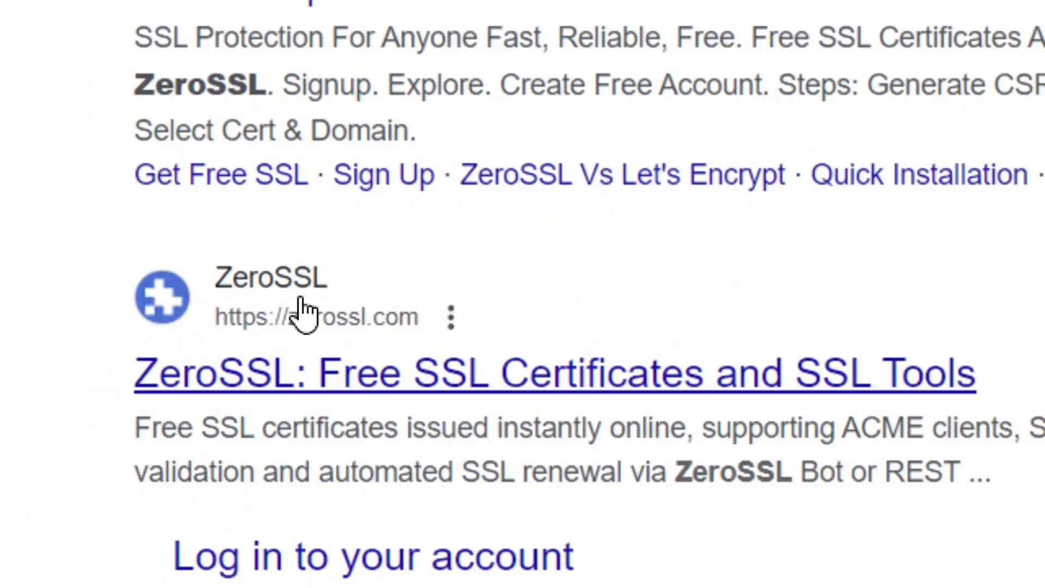
pyautogui.click(305, 316)
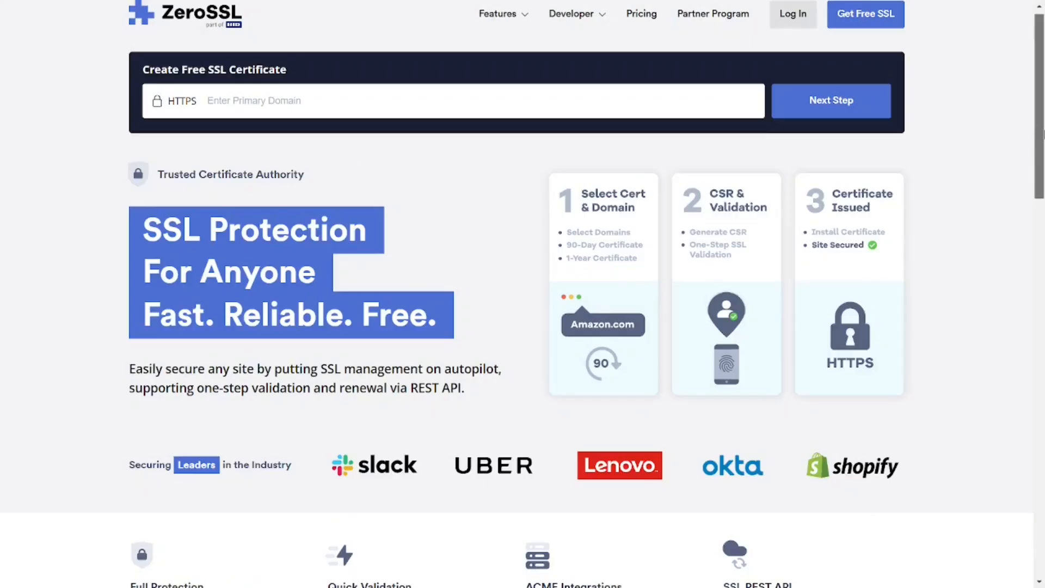
pyautogui.scroll(-6, 523, 293)
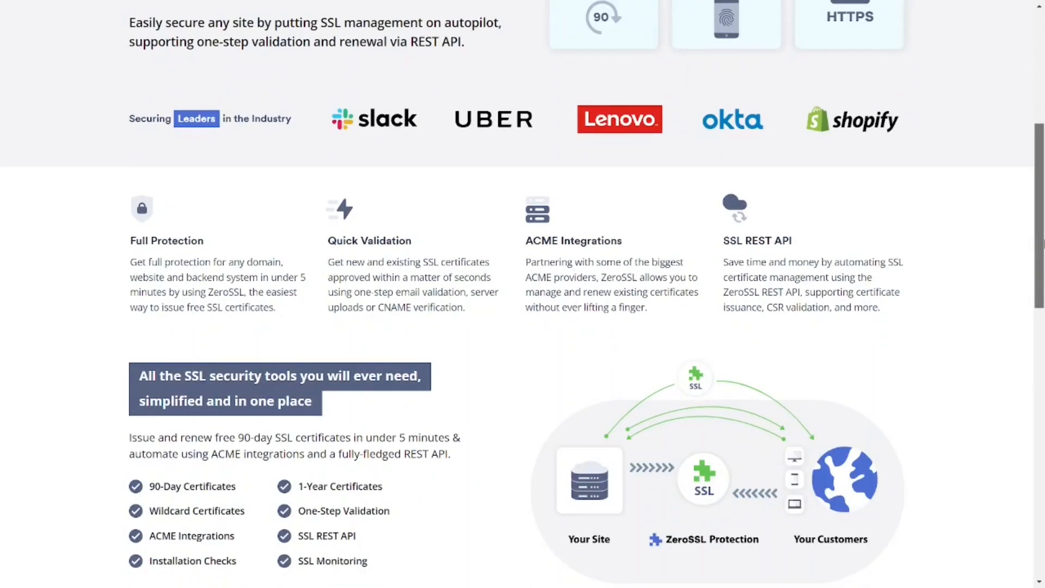
pyautogui.scroll(-5, 199, 223)
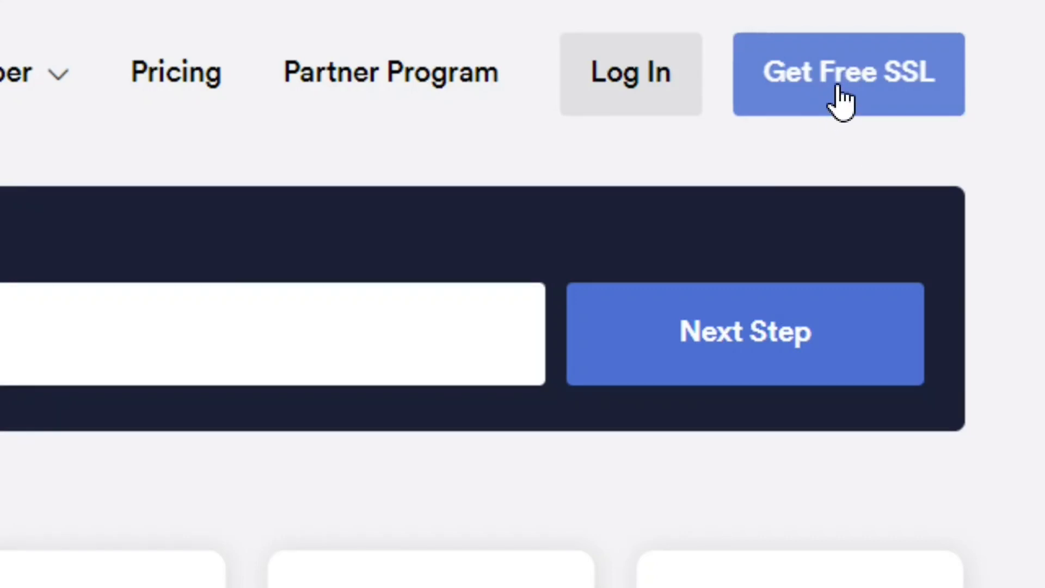
# Sign up for a free ZeroSSL account by entering the account email and password.
pyautogui.click(842, 102)
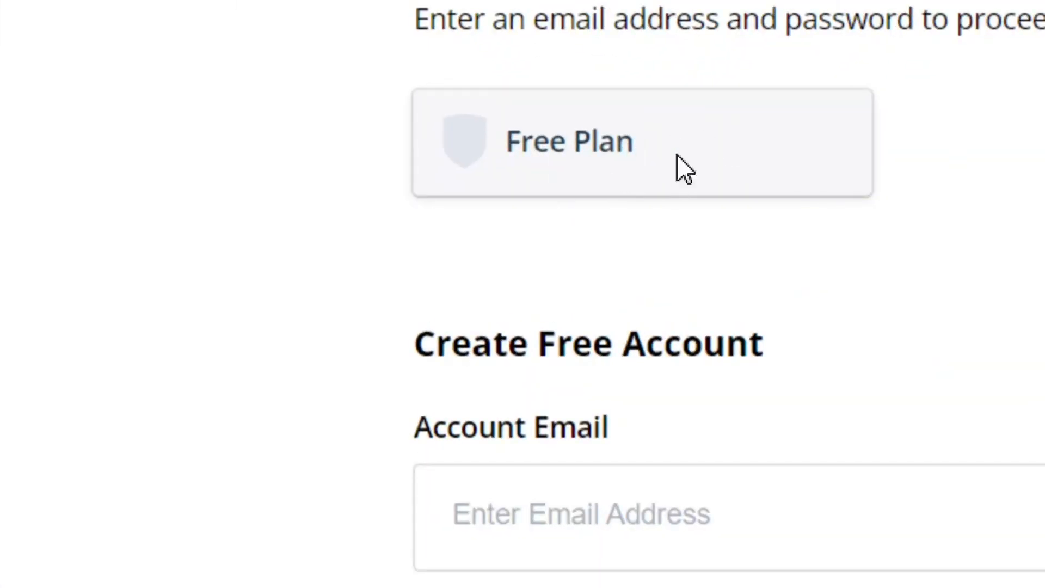
pyautogui.moveTo(401, 349); pyautogui.dragTo(764, 350)
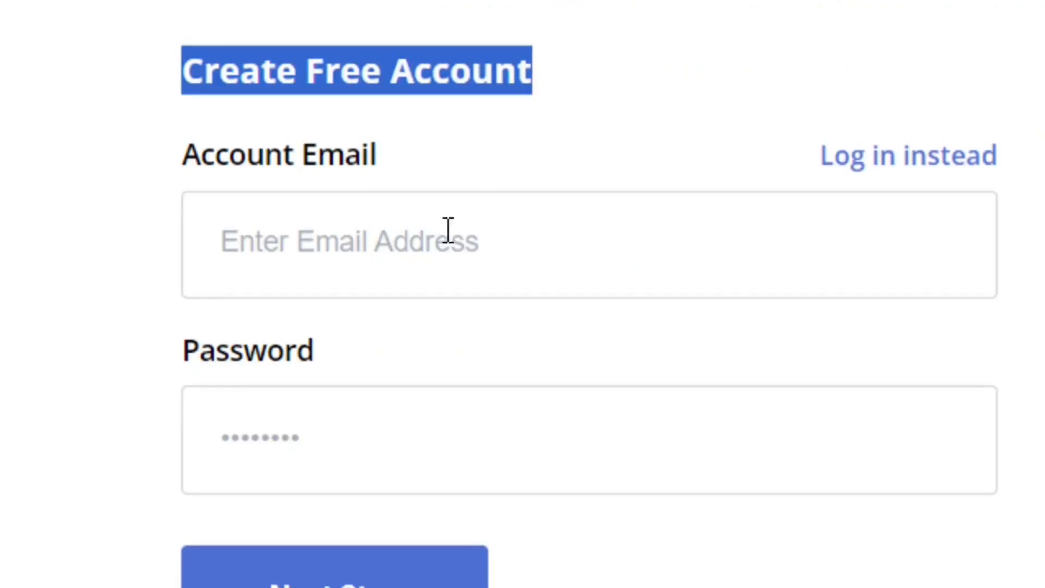
pyautogui.click(375, 262)
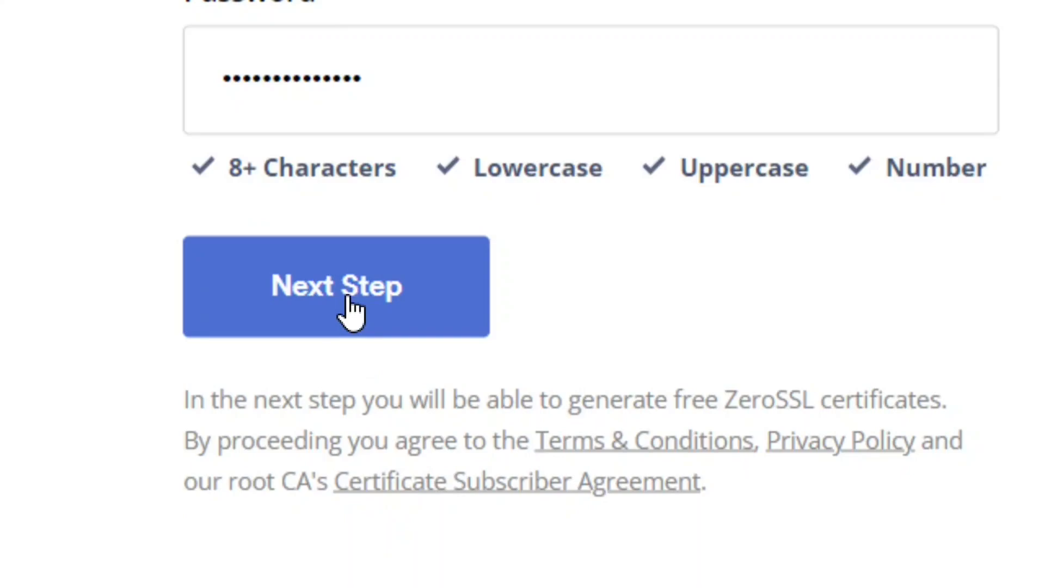
pyautogui.click(351, 312)
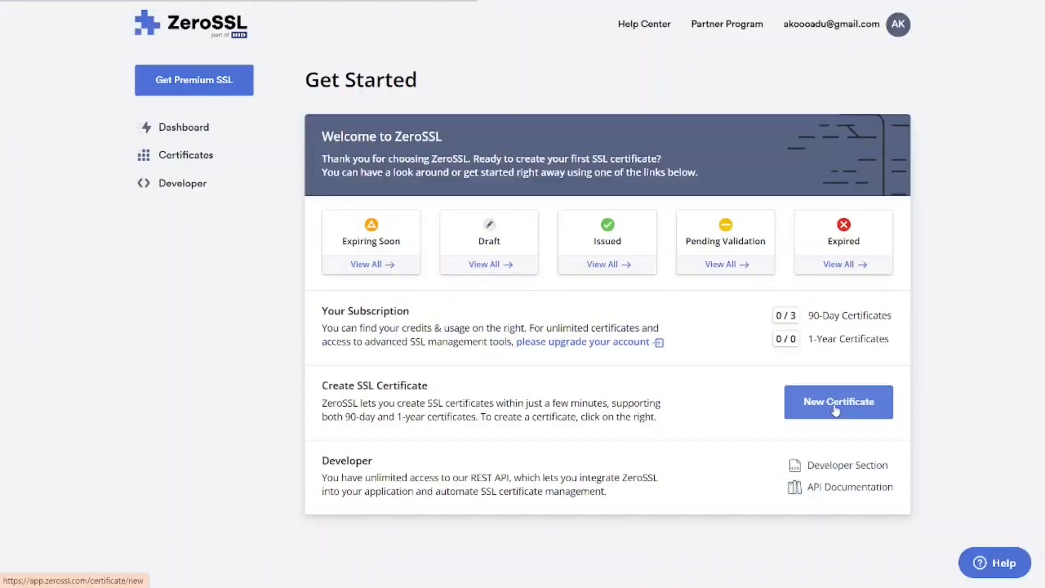
# Start a new SSL certificate and paste in the domain bloggingtoolss.byethost32.com copied from the WordPress site's address.
pyautogui.click(735, 423)
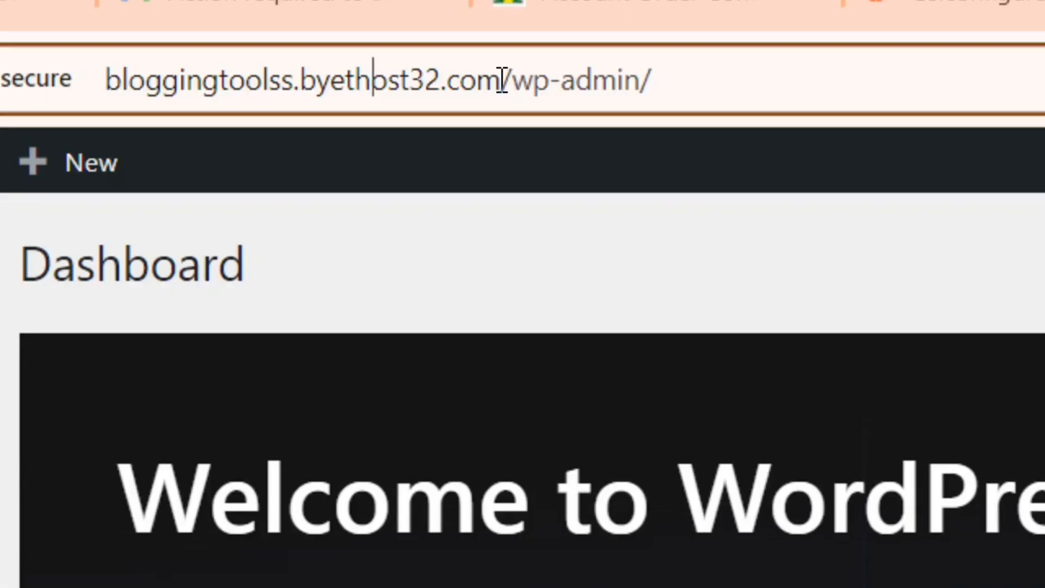
pyautogui.moveTo(502, 80); pyautogui.dragTo(104, 84)
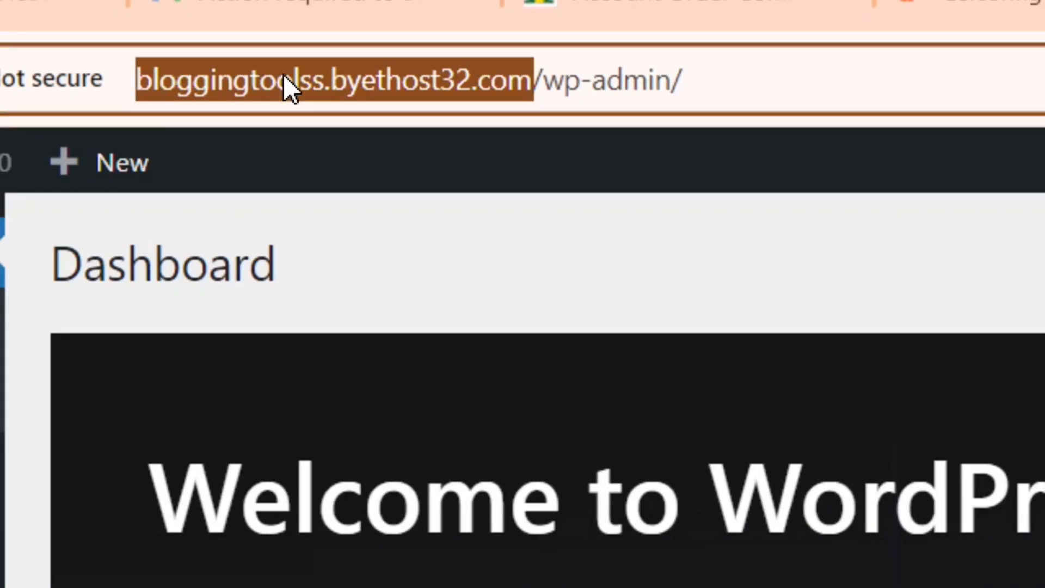
pyautogui.rightClick(289, 87)
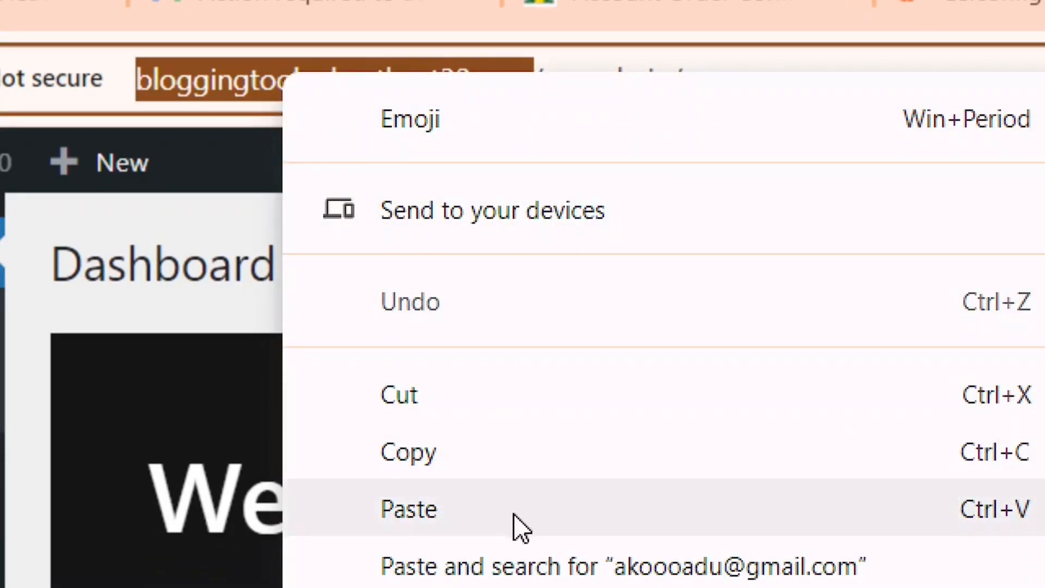
pyautogui.click(483, 458)
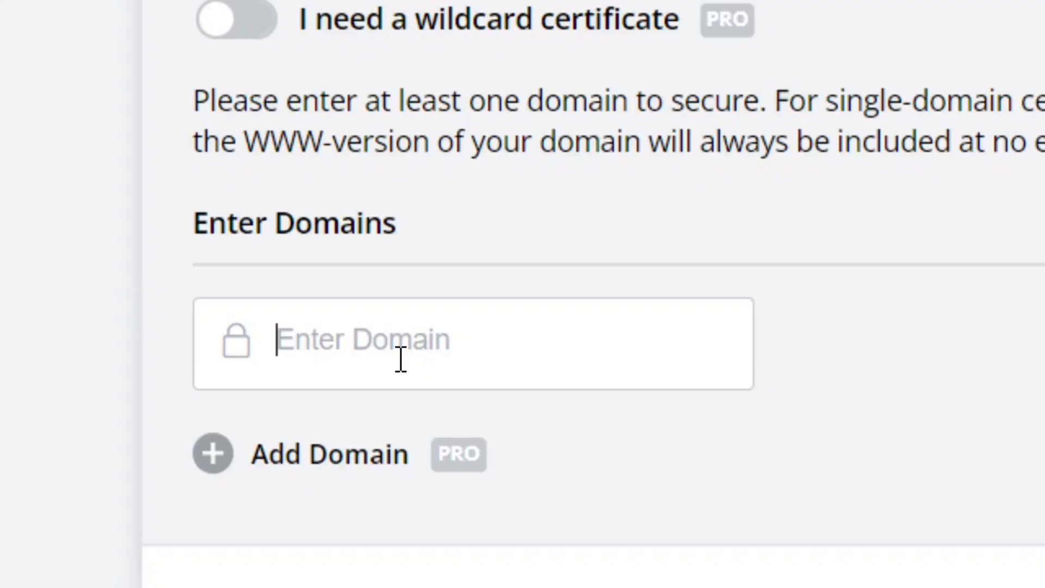
pyautogui.rightClick(400, 359)
pyautogui.click(632, 77)
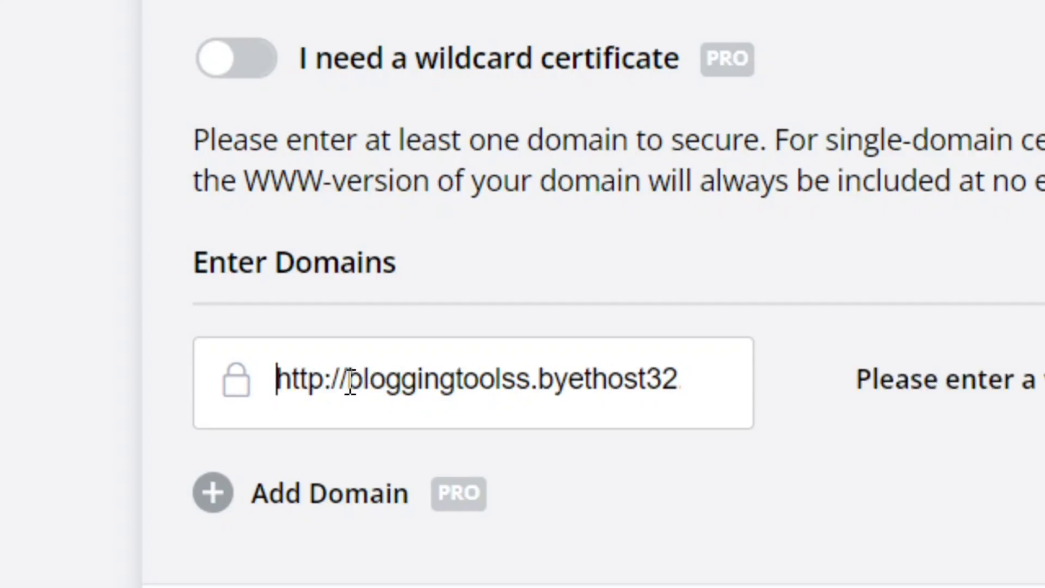
pyautogui.press('Right')
pyautogui.press('Right')
pyautogui.press('Right')
pyautogui.press('Right')
pyautogui.press('Right')
pyautogui.press('Right')
pyautogui.press('Right')
pyautogui.press('BackSpace')
pyautogui.press('BackSpace')
pyautogui.press('BackSpace')
pyautogui.press('BackSpace')
pyautogui.press('BackSpace')
pyautogui.press('BackSpace')
pyautogui.press('BackSpace')
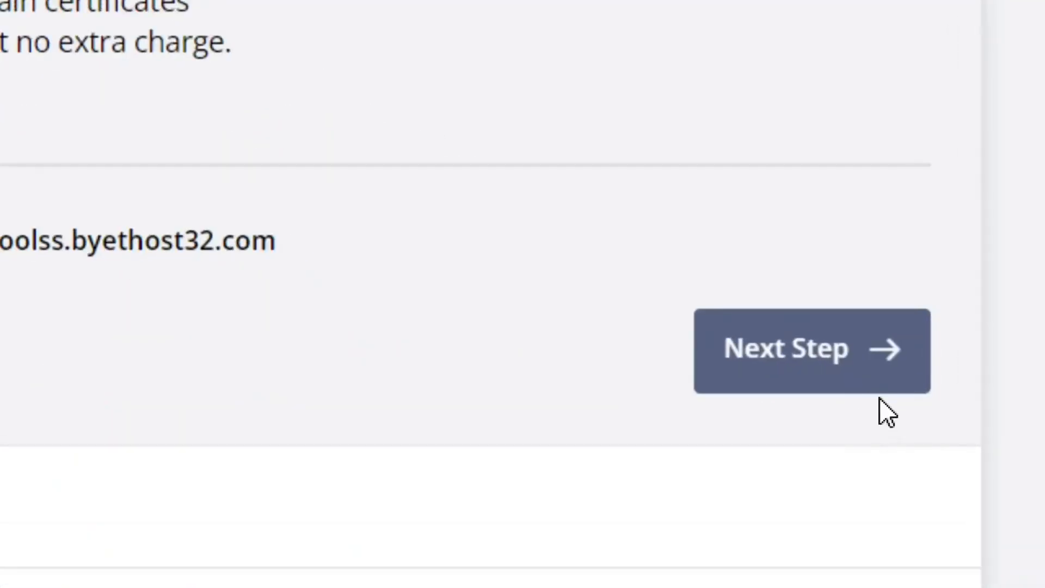
pyautogui.click(853, 390)
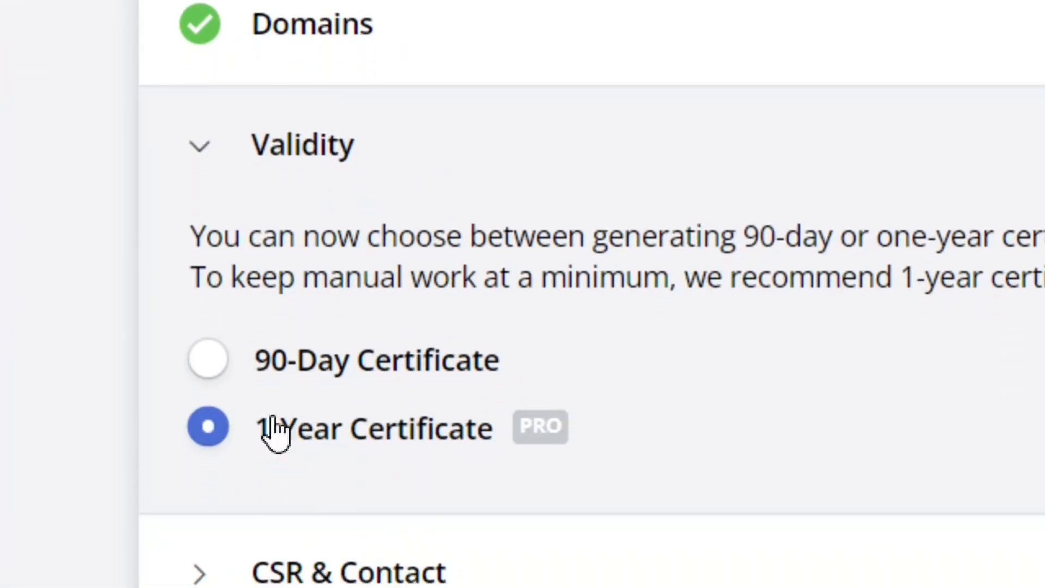
# Choose the 90-Day Certificate validity and set the CSR to Paste Existing CSR instead of Auto-Generate CSR.
pyautogui.click(213, 361)
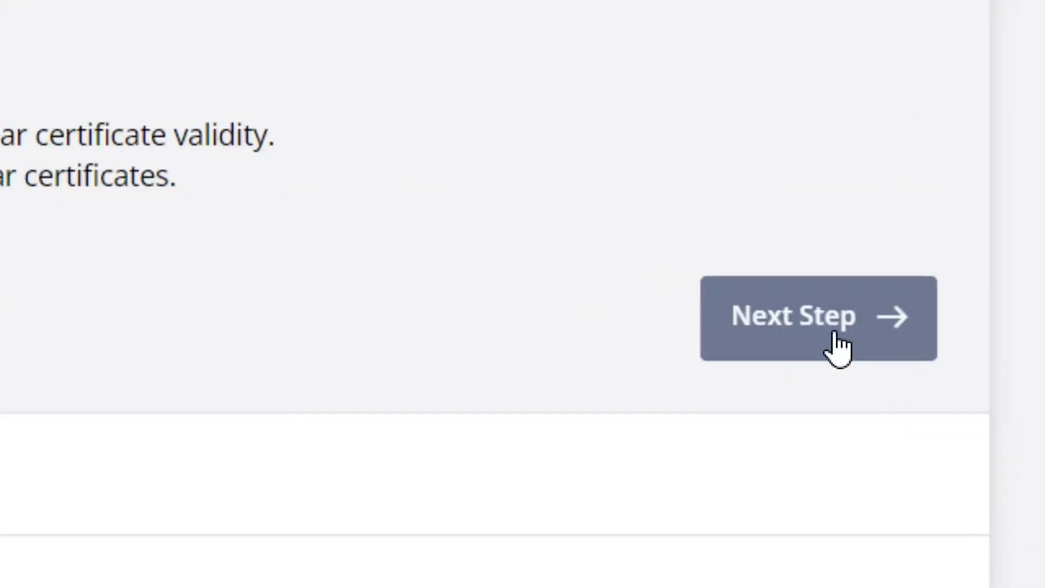
pyautogui.click(860, 357)
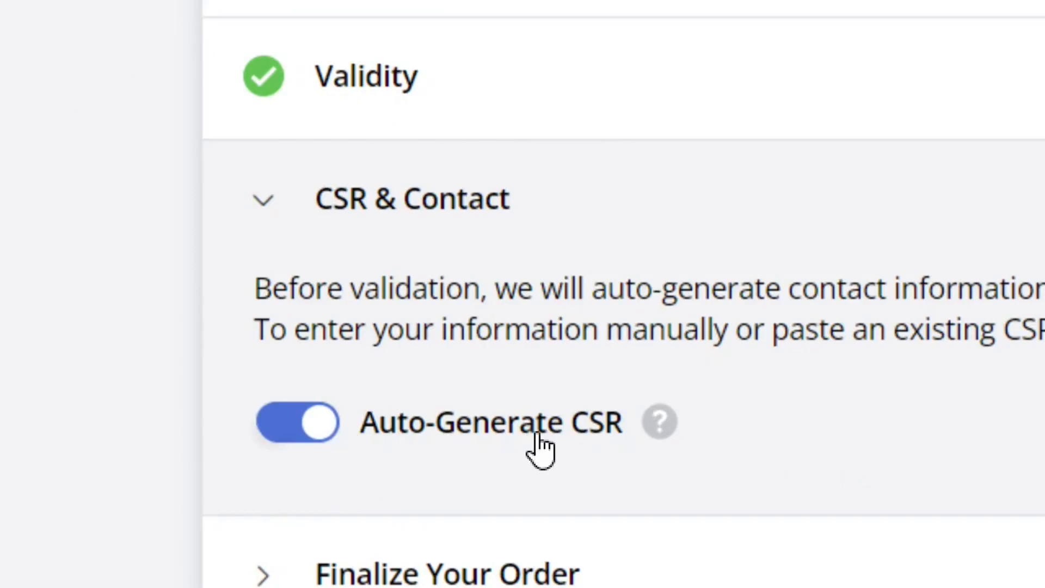
pyautogui.click(318, 425)
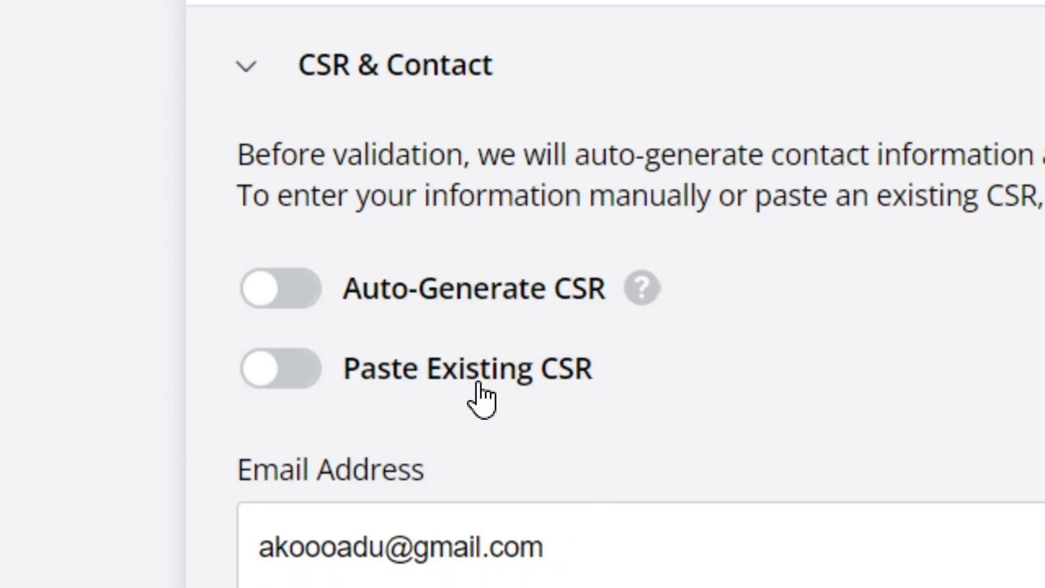
pyautogui.click(272, 370)
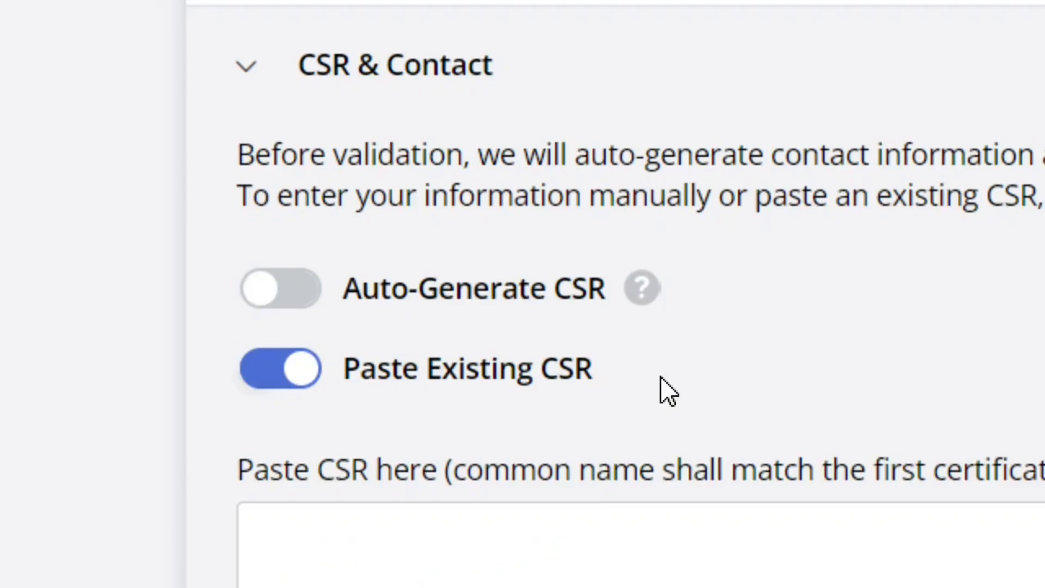
# Paste the copied CSR into the certificate request and continue to finalizing the order.
pyautogui.scroll(-2, 788, 296)
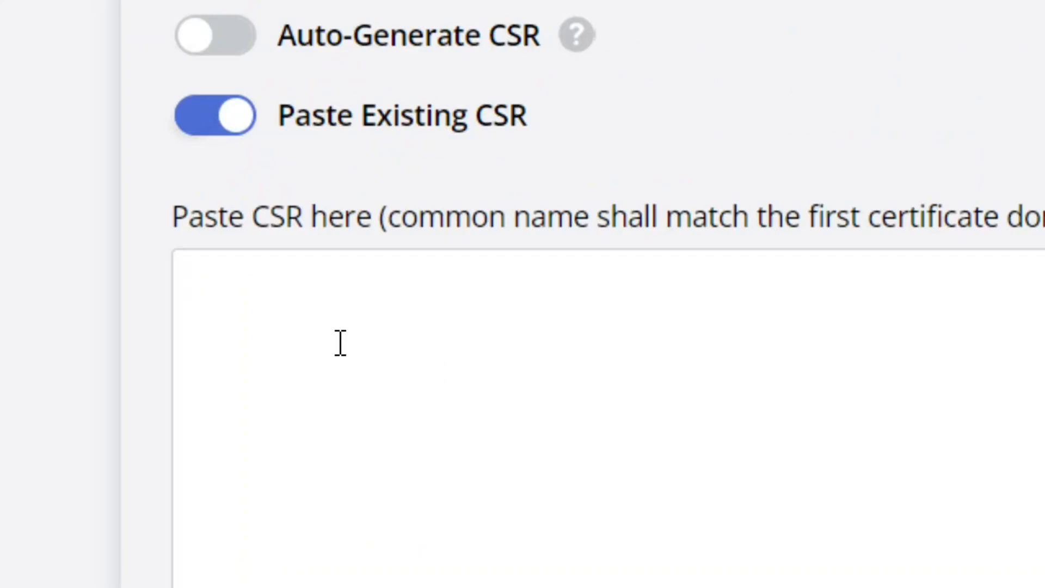
pyautogui.rightClick(324, 345)
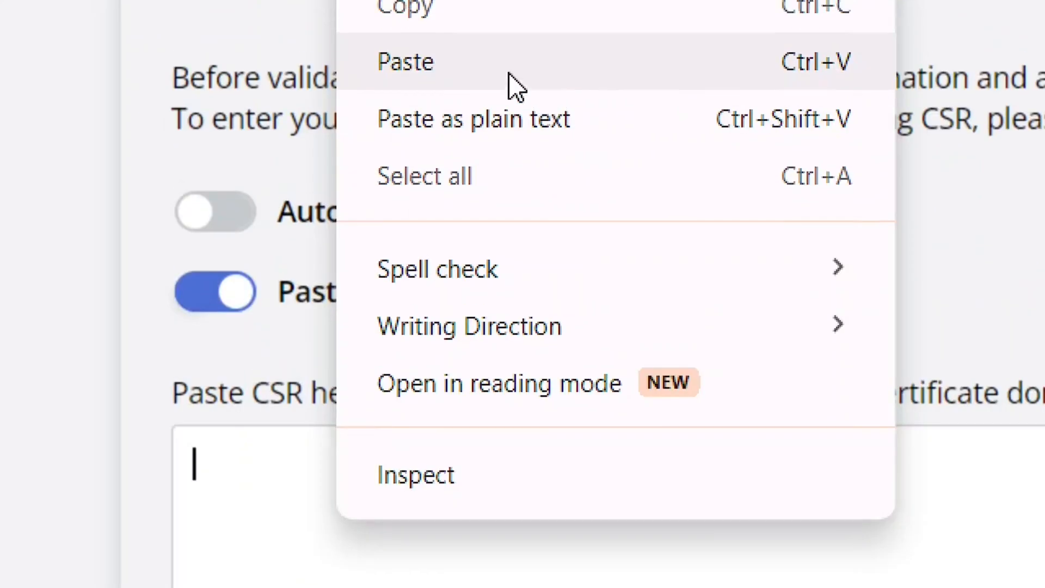
pyautogui.click(506, 64)
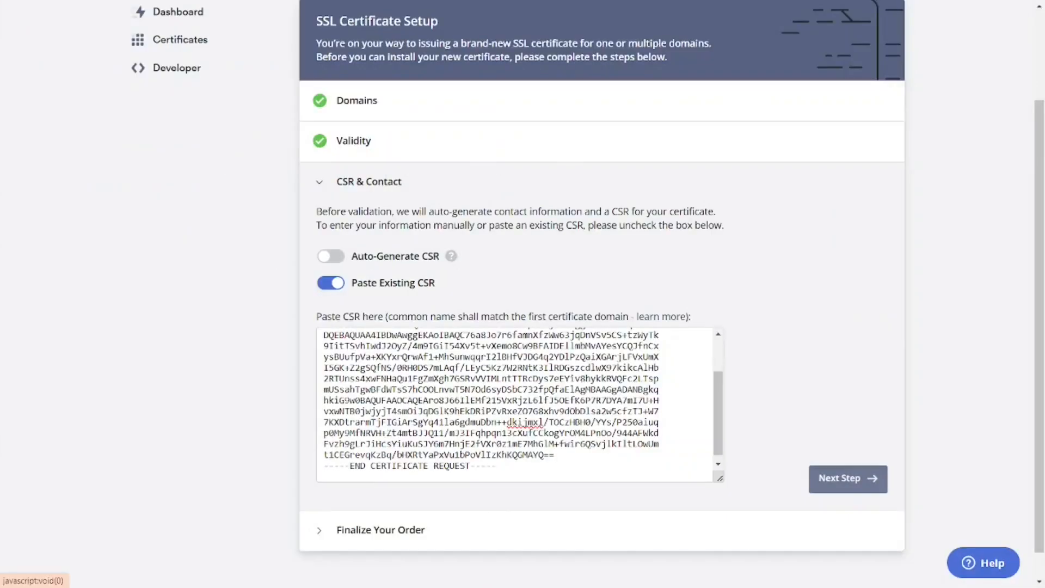
pyautogui.click(816, 479)
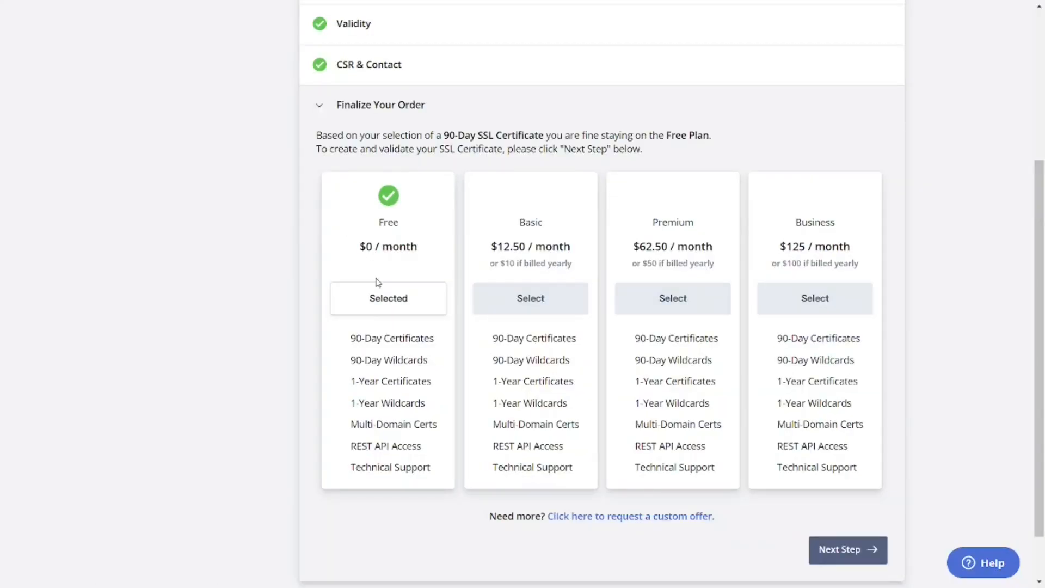
# Proceed with the Free plan at $0 / month and choose DNS (CNAME) as the domain verification method.
pyautogui.scroll(1, 427, 381)
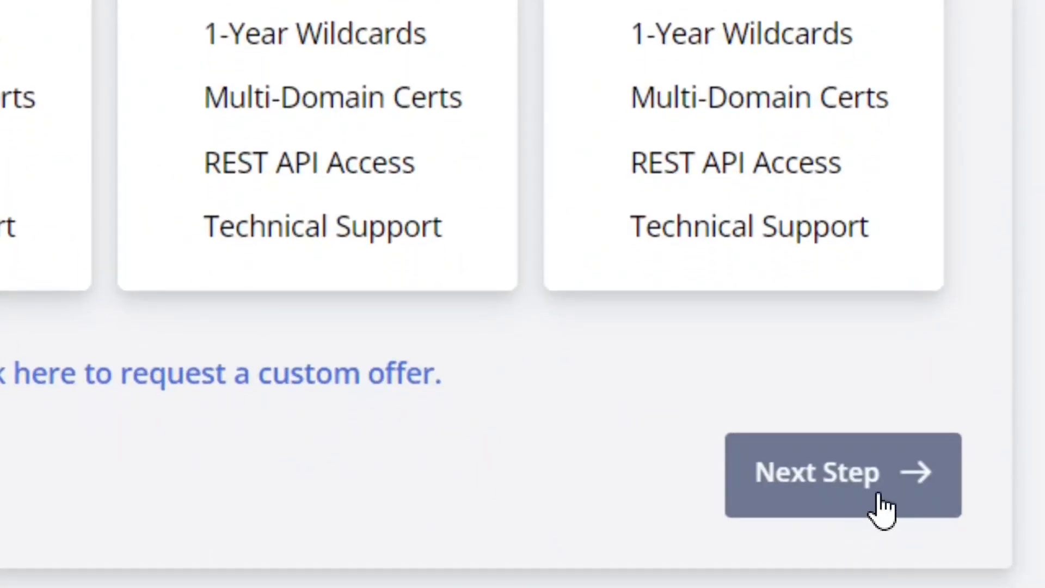
pyautogui.click(878, 498)
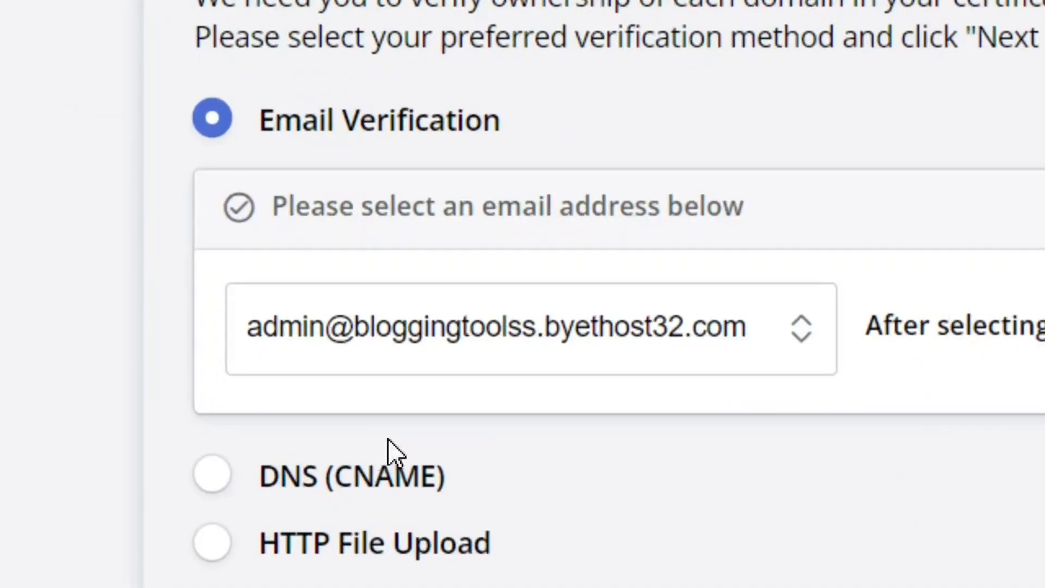
pyautogui.click(262, 436)
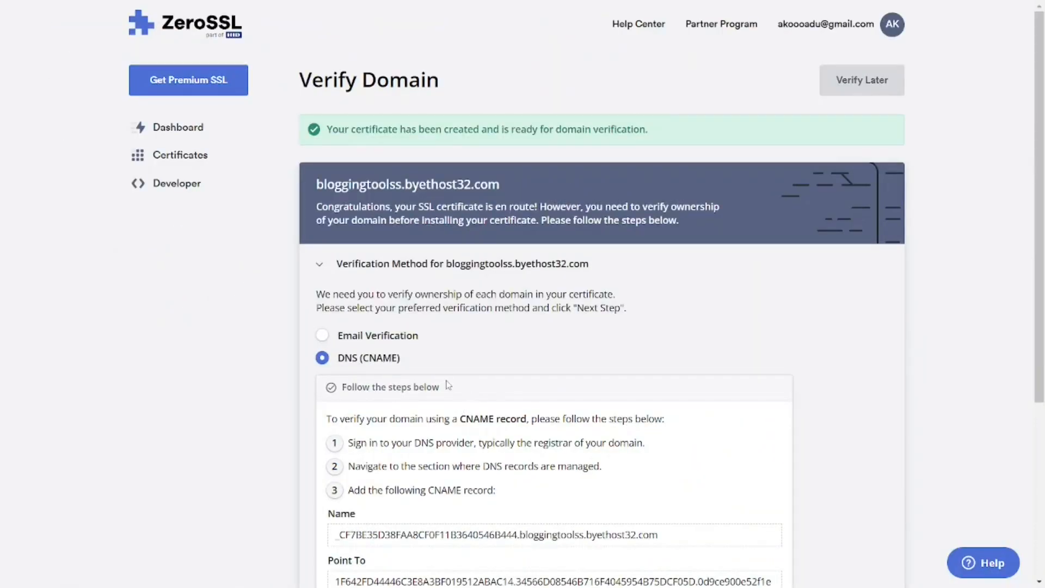
# Copy the part of the CNAME record's Name that precedes .bloggingtoolss.byethost32.com.
pyautogui.scroll(-4, 434, 401)
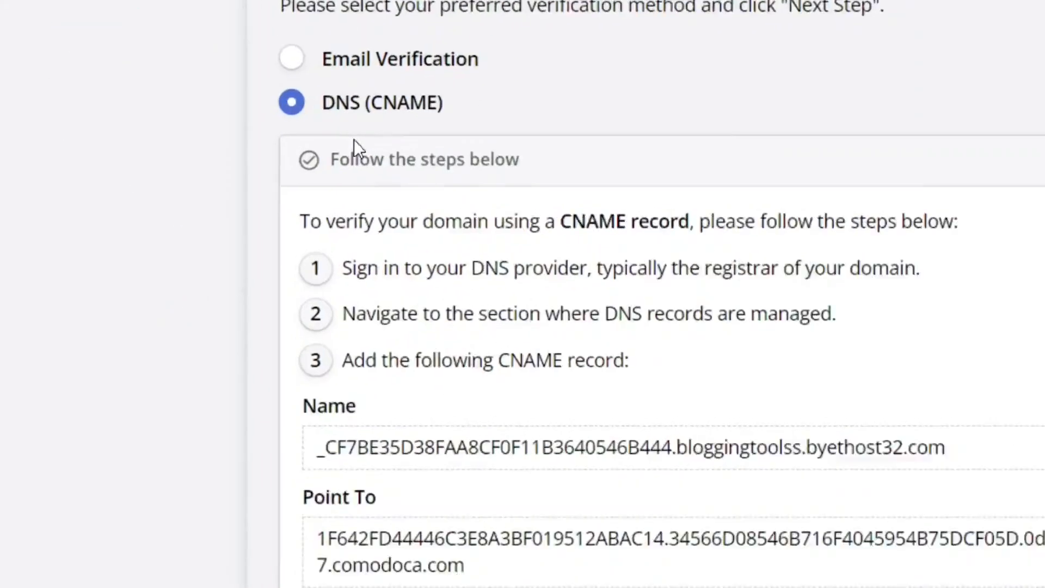
pyautogui.scroll(-2, 736, 501)
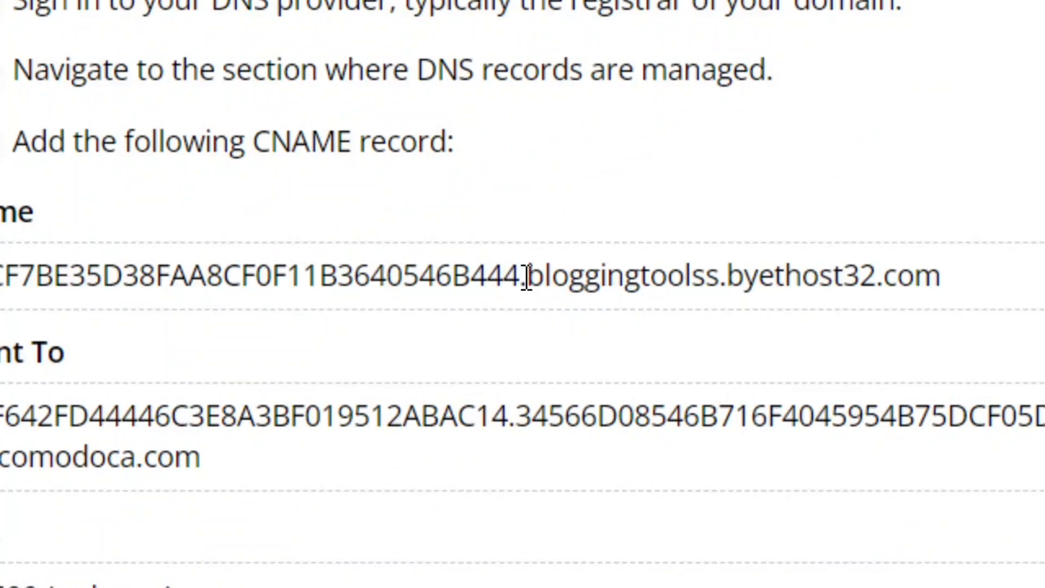
pyautogui.moveTo(526, 278); pyautogui.dragTo(0, 275)
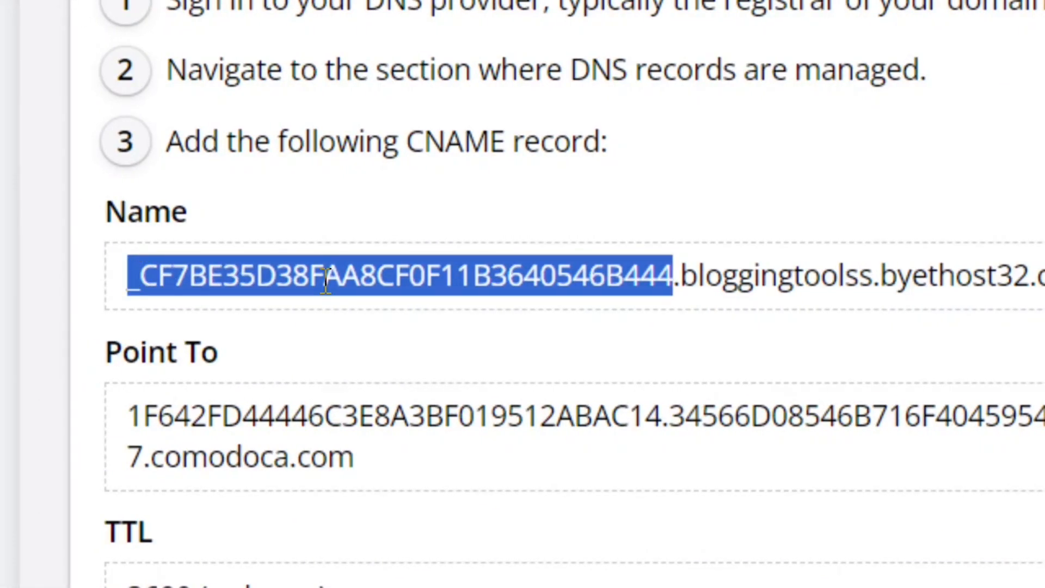
pyautogui.rightClick(325, 281)
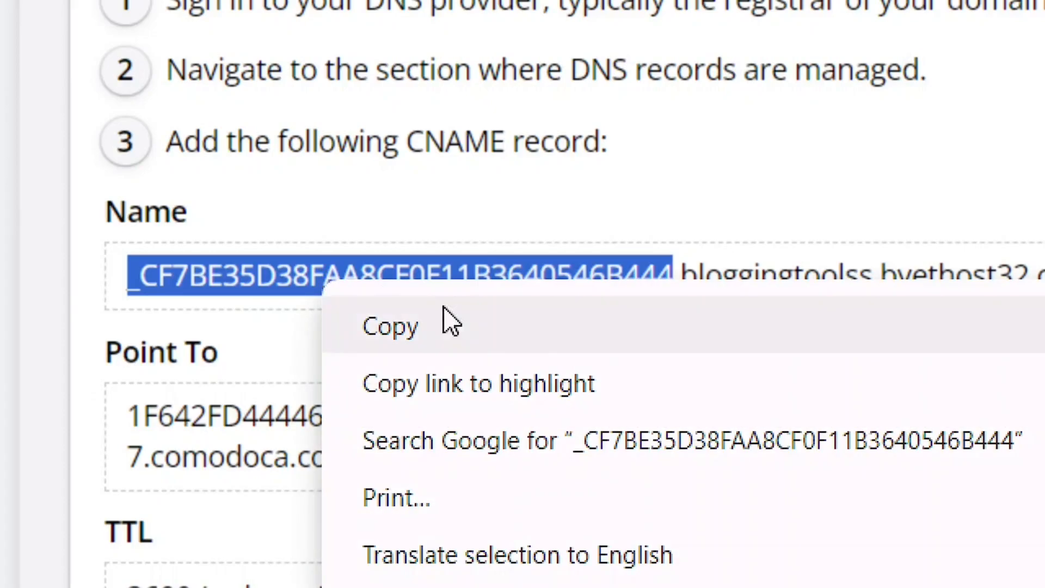
pyautogui.click(520, 343)
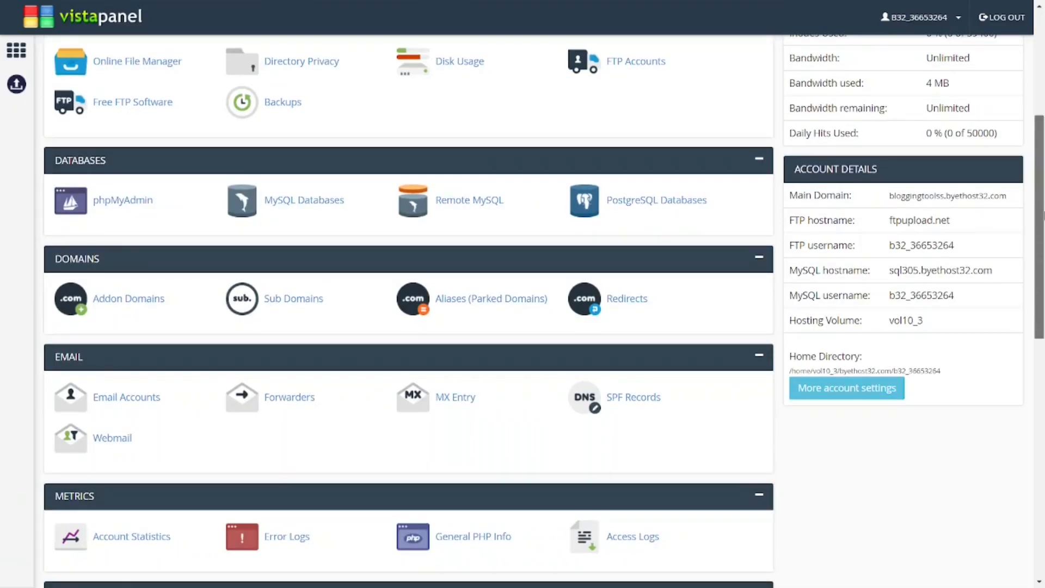
# Switch to VistaPanel, open CNAME Records and paste the copied value as the new record's name.
pyautogui.scroll(-5, 408, 310)
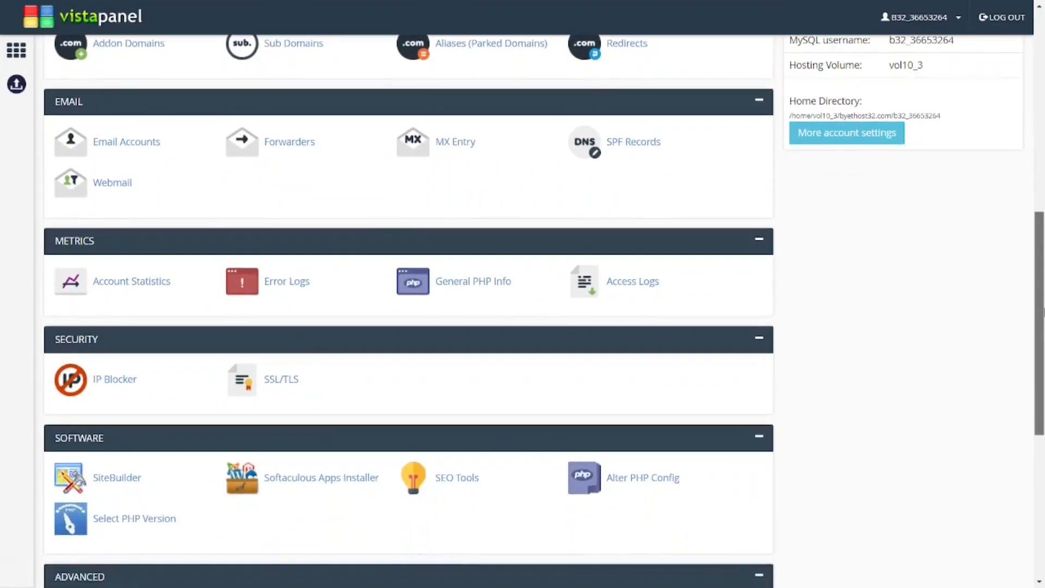
pyautogui.scroll(-5, 283, 323)
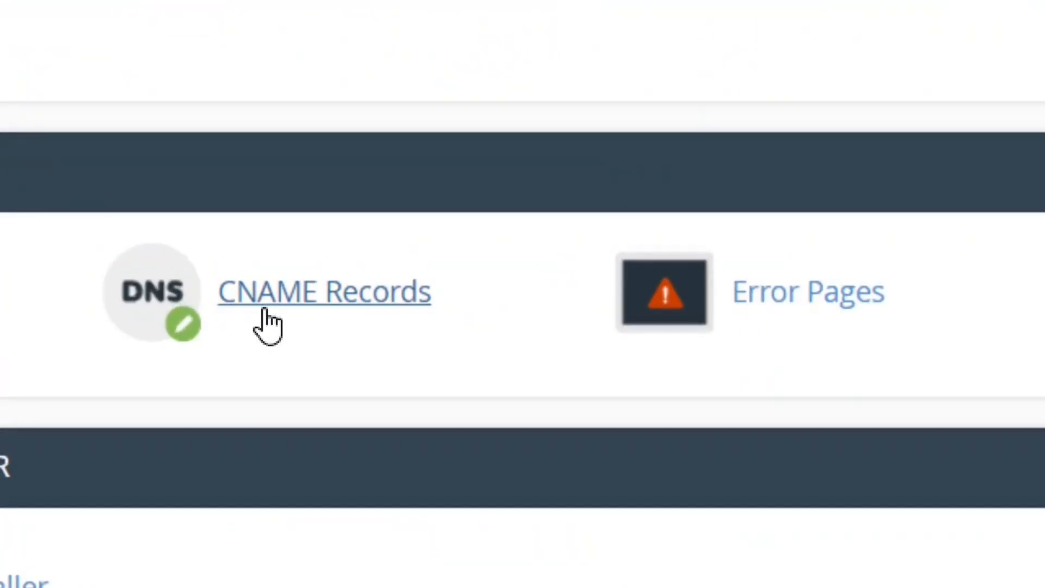
pyautogui.click(268, 324)
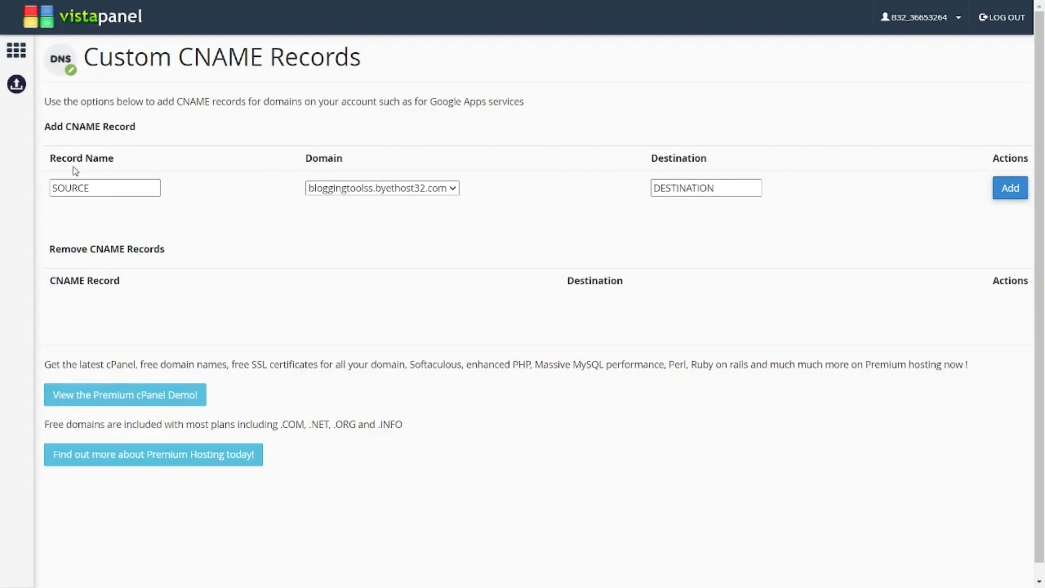
pyautogui.click(92, 187)
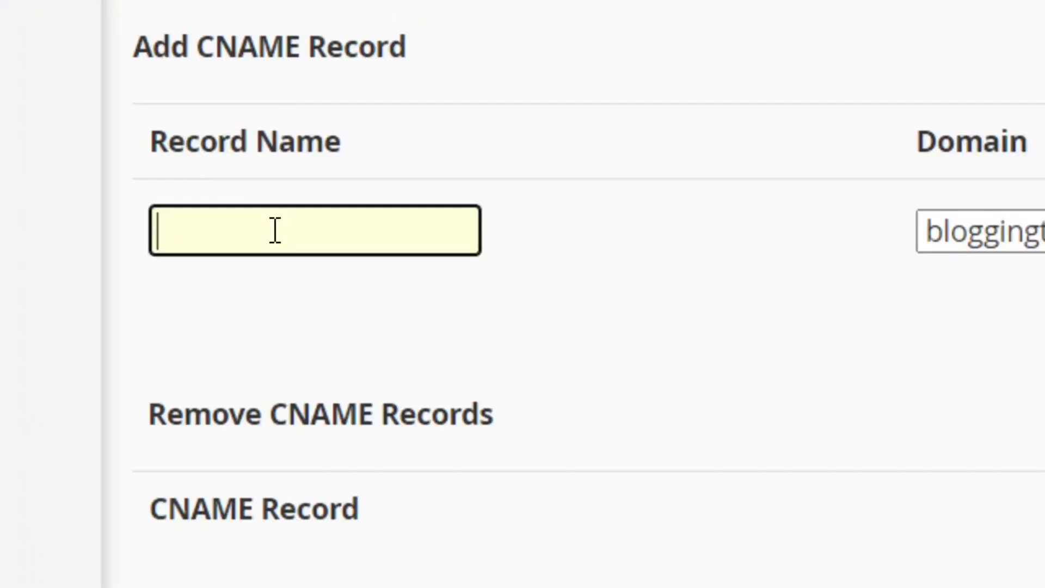
pyautogui.rightClick(275, 231)
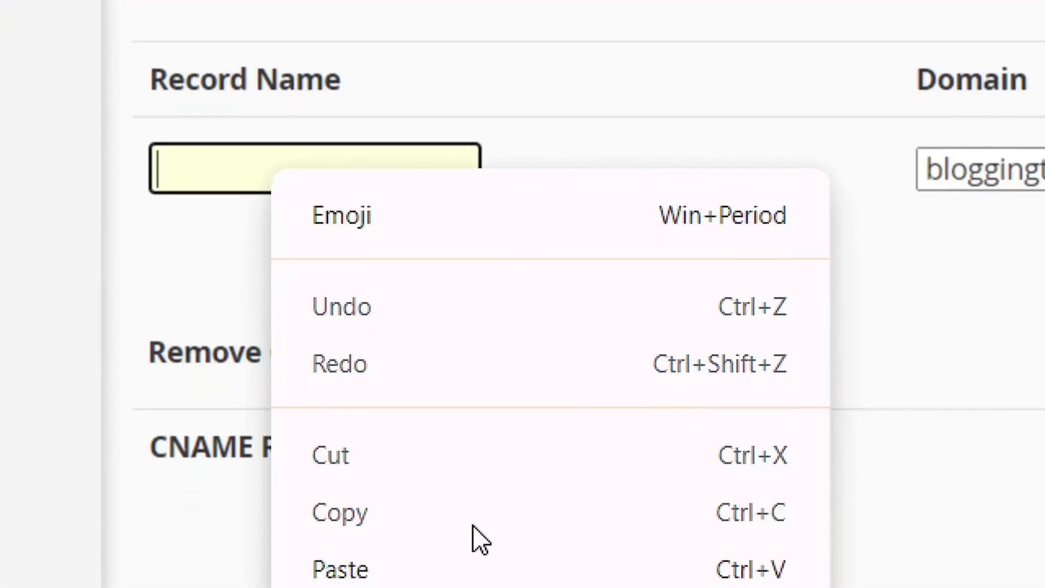
pyautogui.click(446, 450)
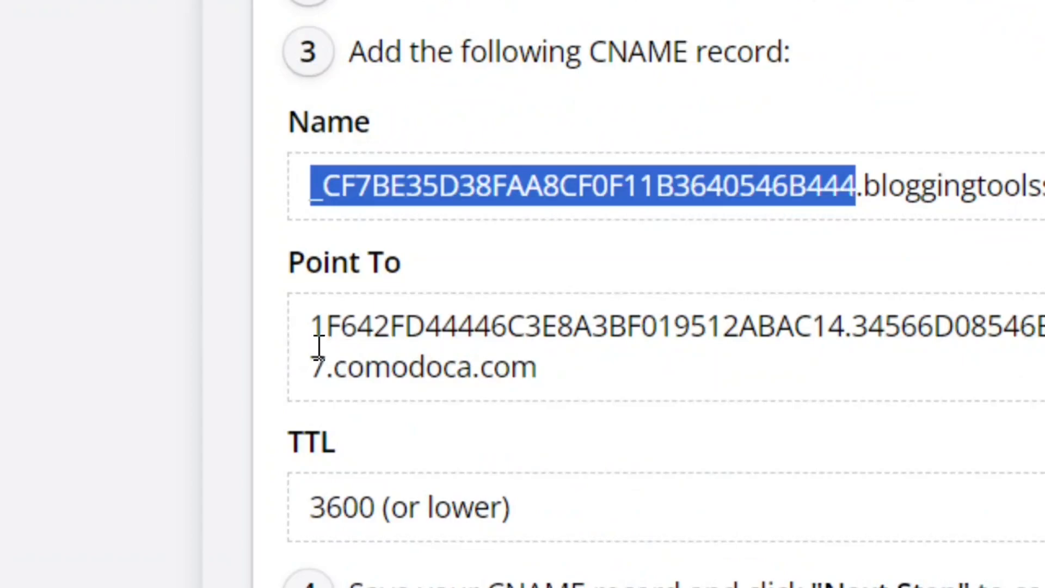
# Copy the full Point To value from ZeroSSL, paste it as the CNAME record's destination in VistaPanel, and add the record.
pyautogui.moveTo(316, 326); pyautogui.dragTo(560, 374)
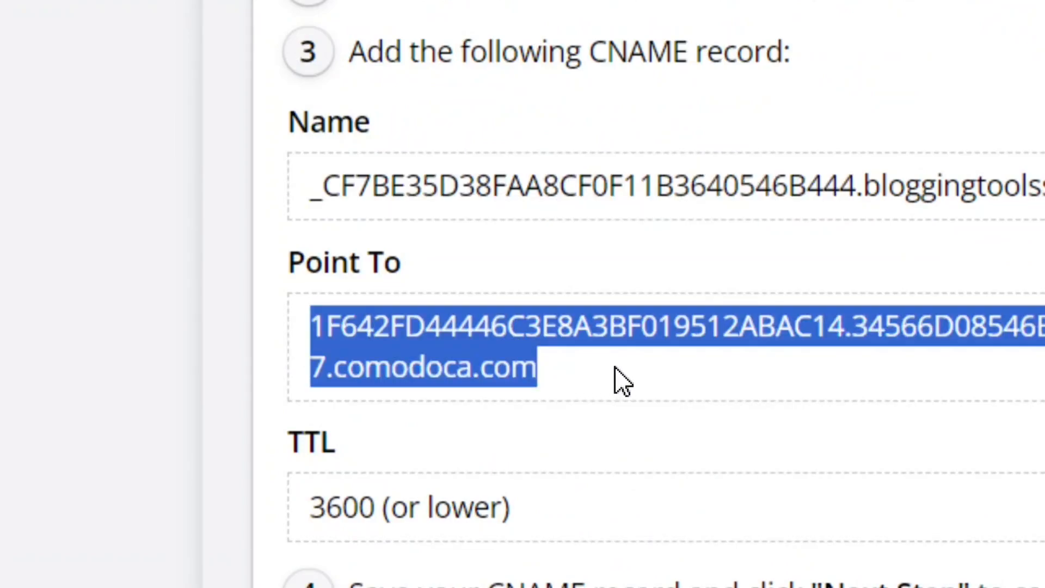
pyautogui.rightClick(451, 353)
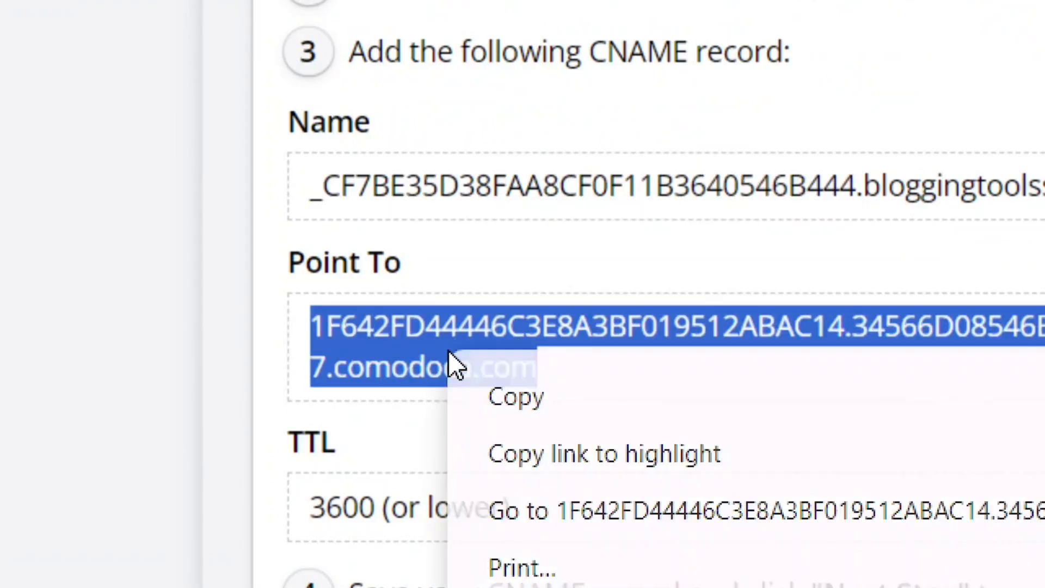
pyautogui.click(617, 403)
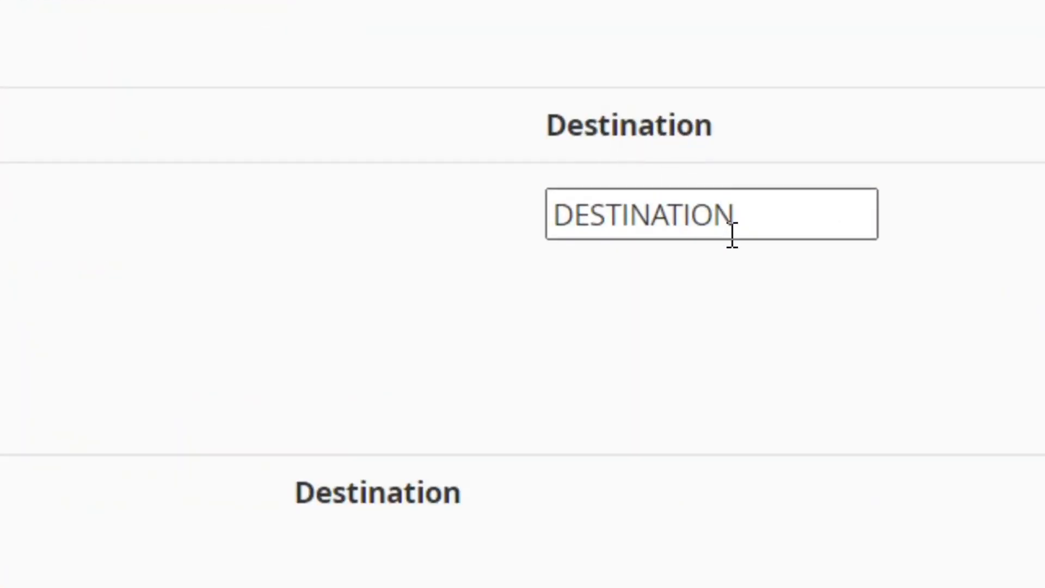
pyautogui.rightClick(732, 224)
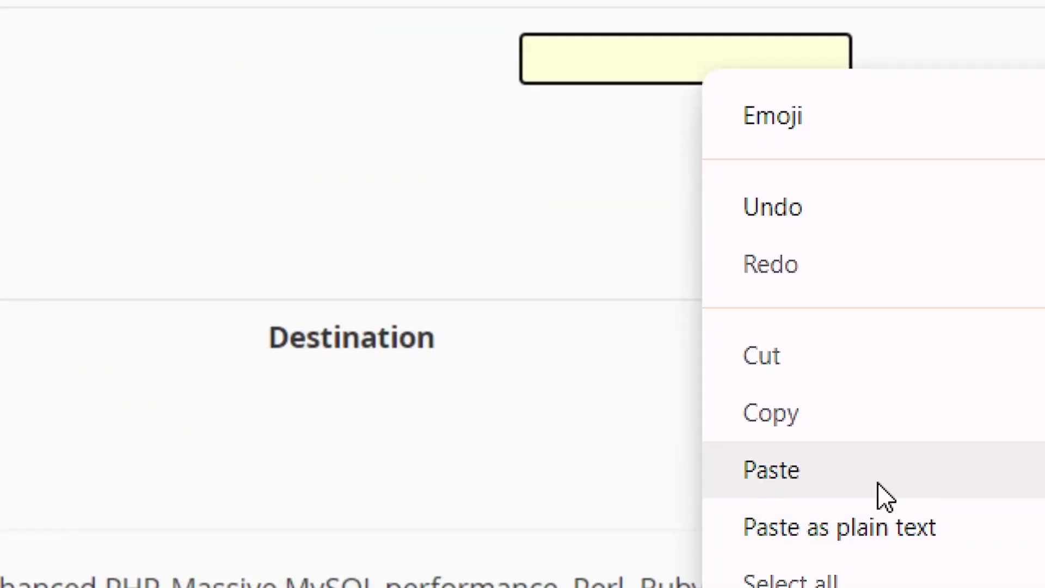
pyautogui.click(885, 497)
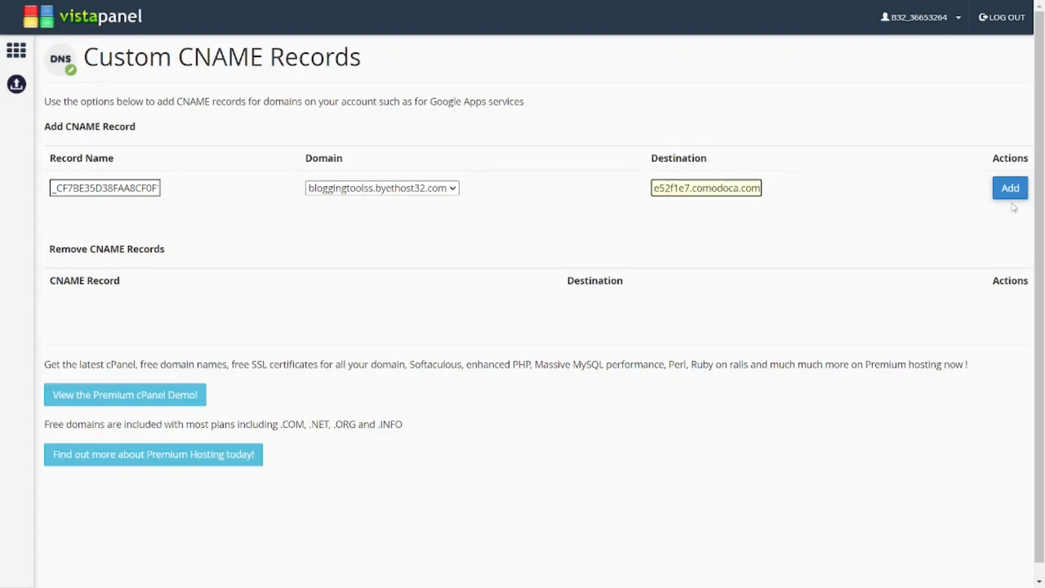
pyautogui.click(1014, 191)
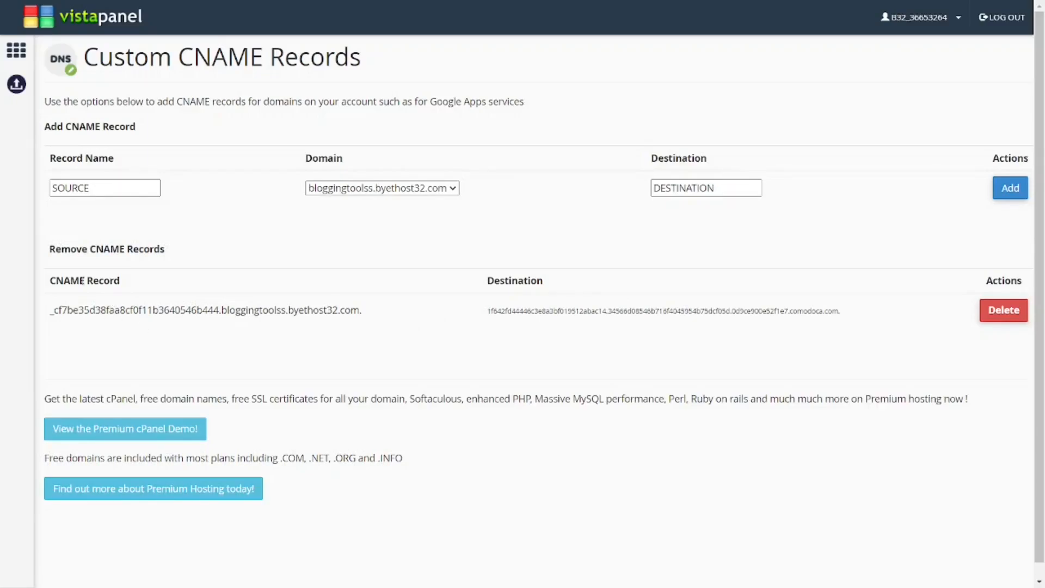
pyautogui.moveTo(51, 281); pyautogui.dragTo(121, 283)
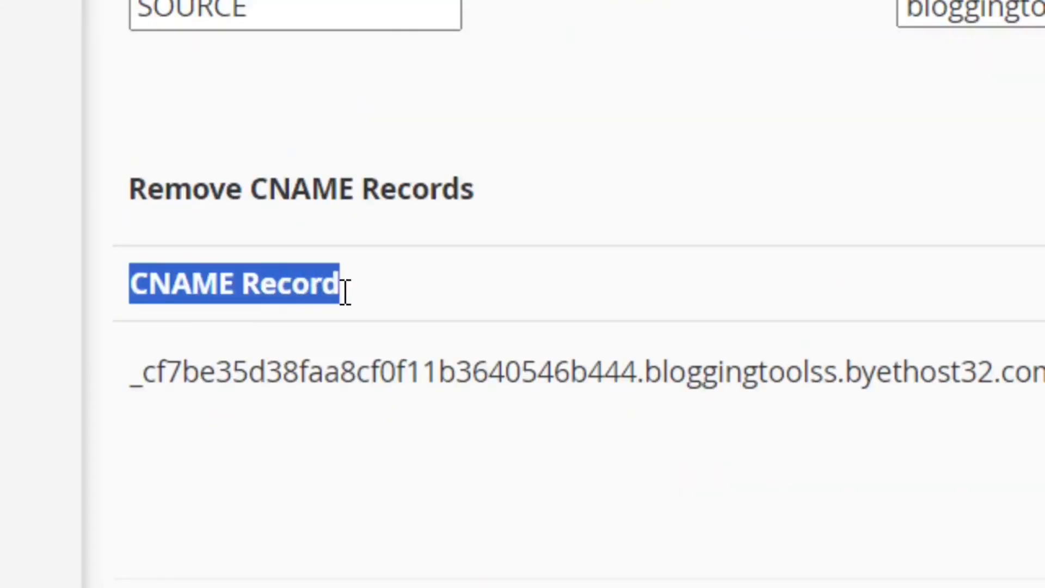
pyautogui.click(401, 472)
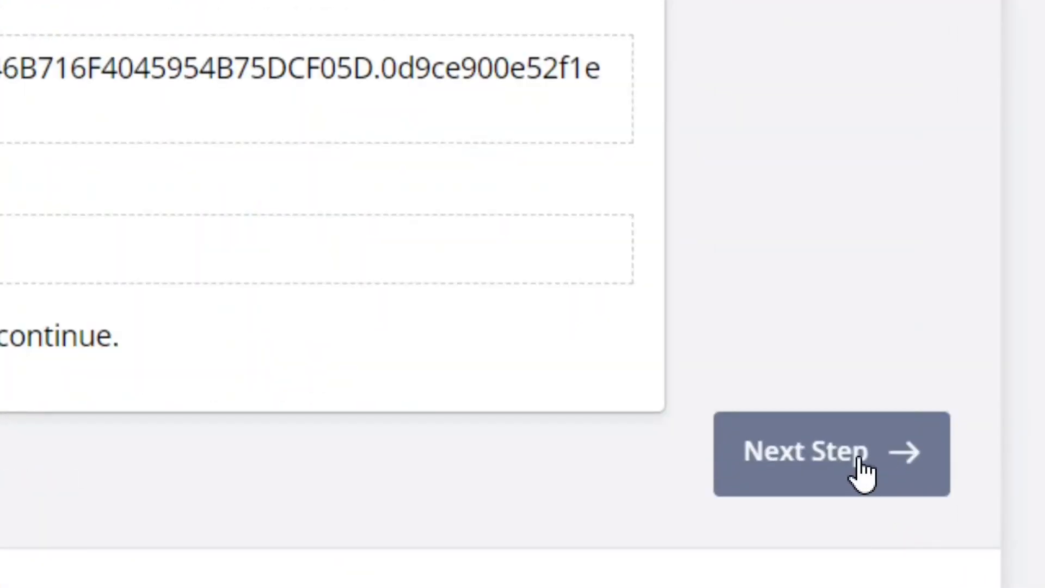
# Verify the domain in ZeroSSL through DNS (CNAME) and download the certificate zip in Default Format.
pyautogui.click(864, 472)
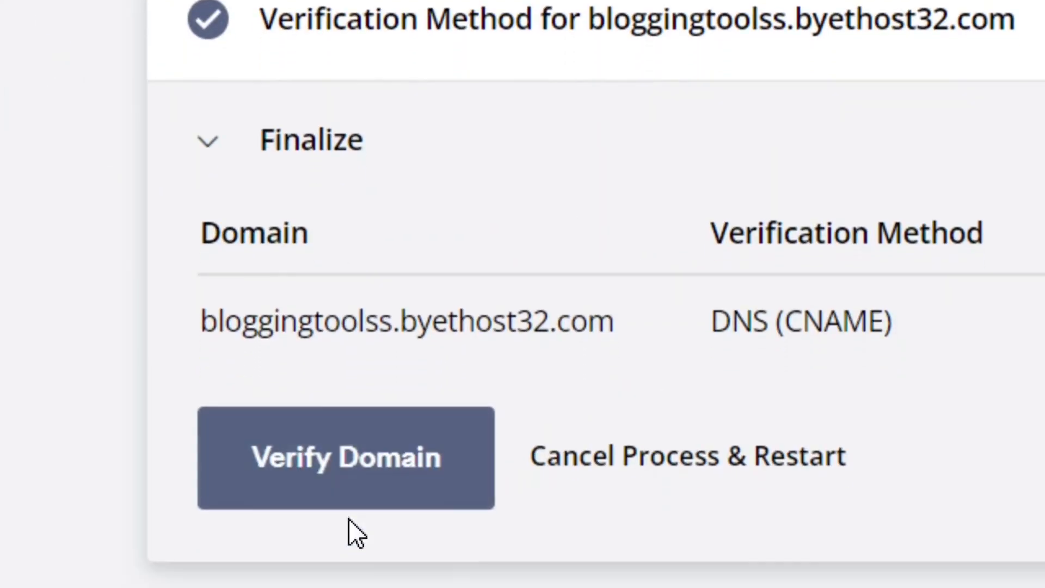
pyautogui.click(335, 470)
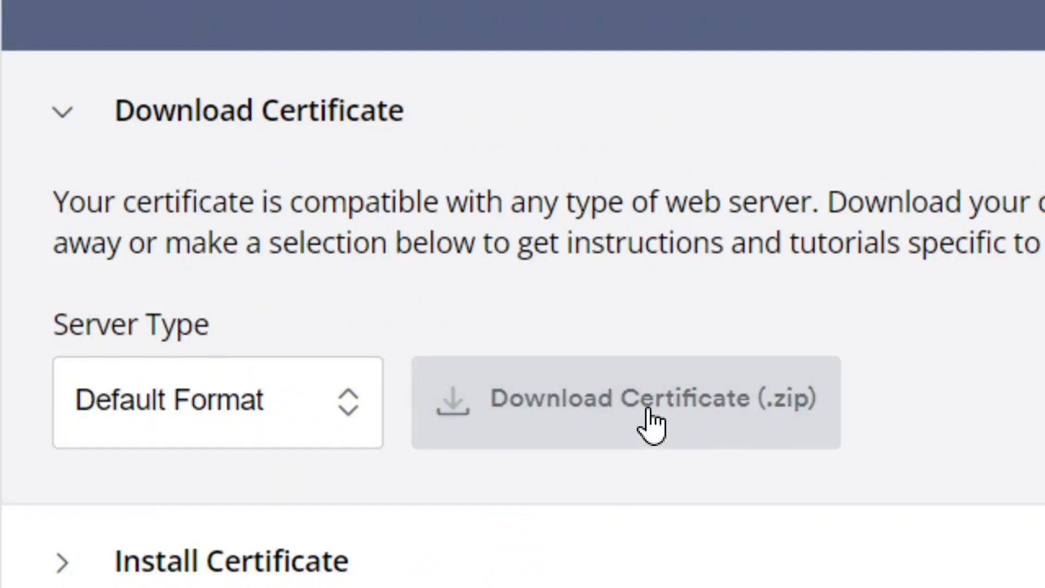
pyautogui.click(650, 422)
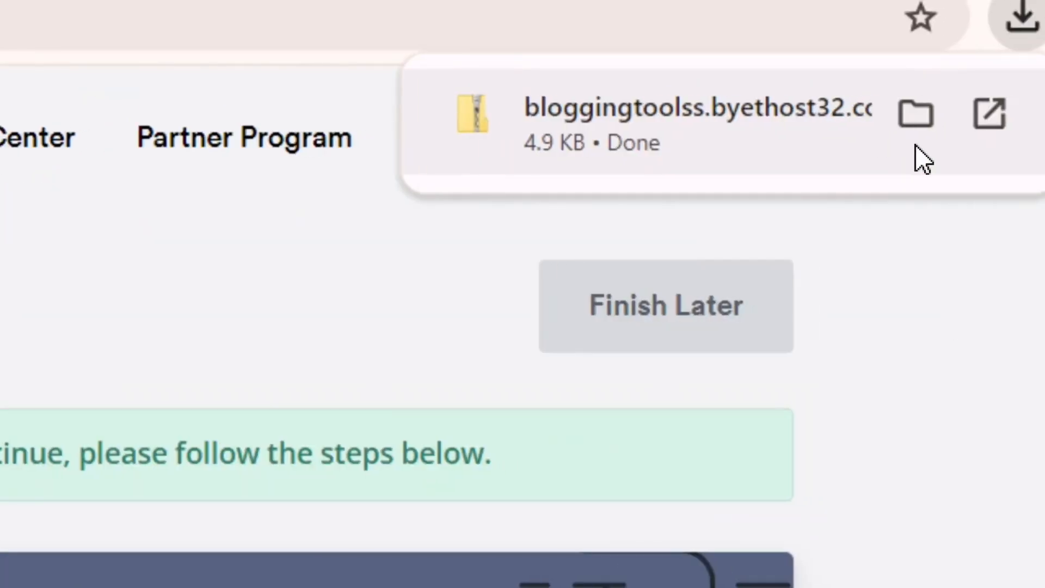
# Show the downloaded bloggingtoolss.byethost32.com zip in its folder and extract all its files.
pyautogui.click(875, 115)
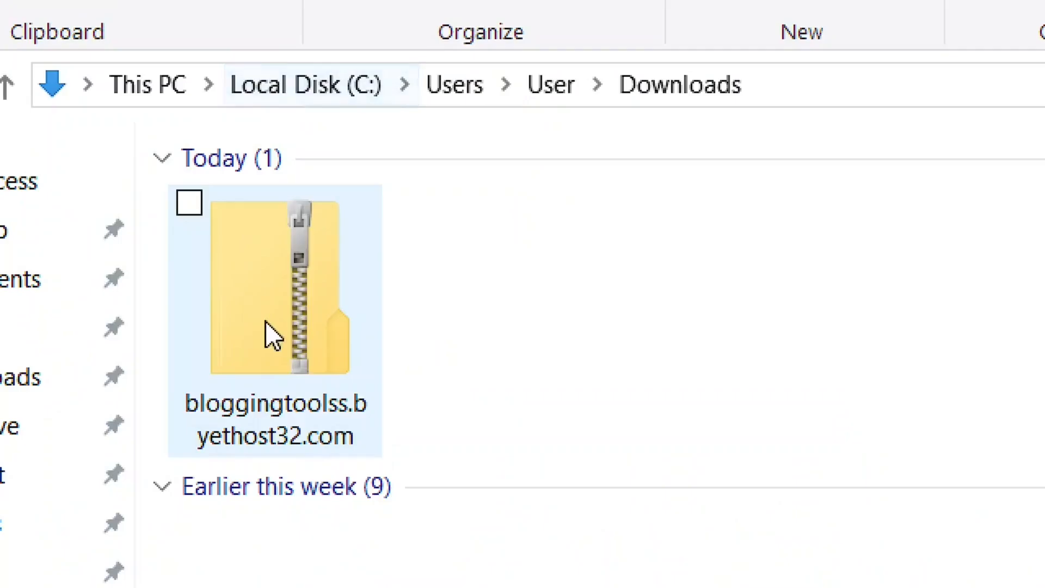
pyautogui.rightClick(303, 324)
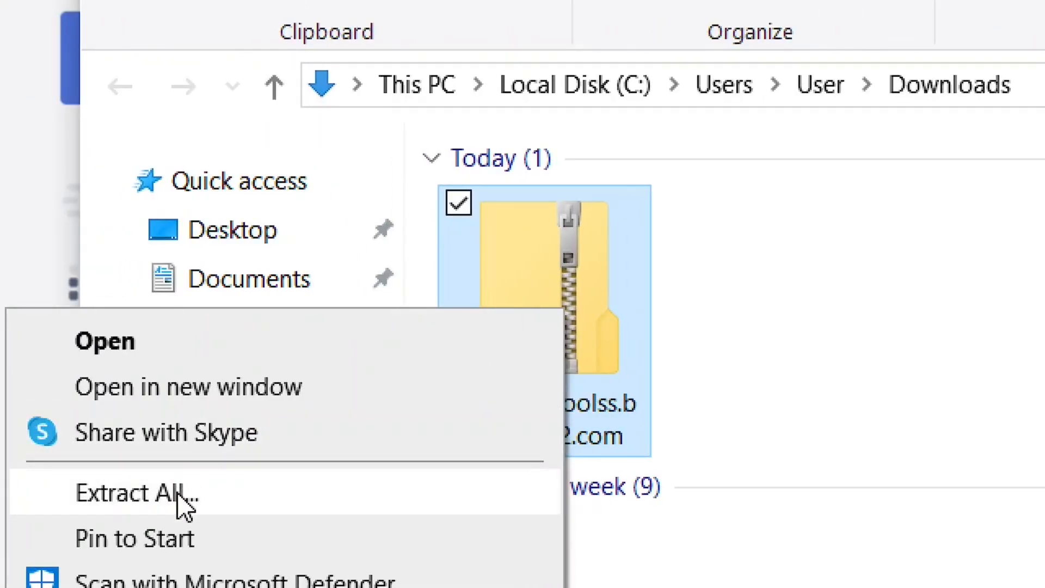
pyautogui.click(178, 492)
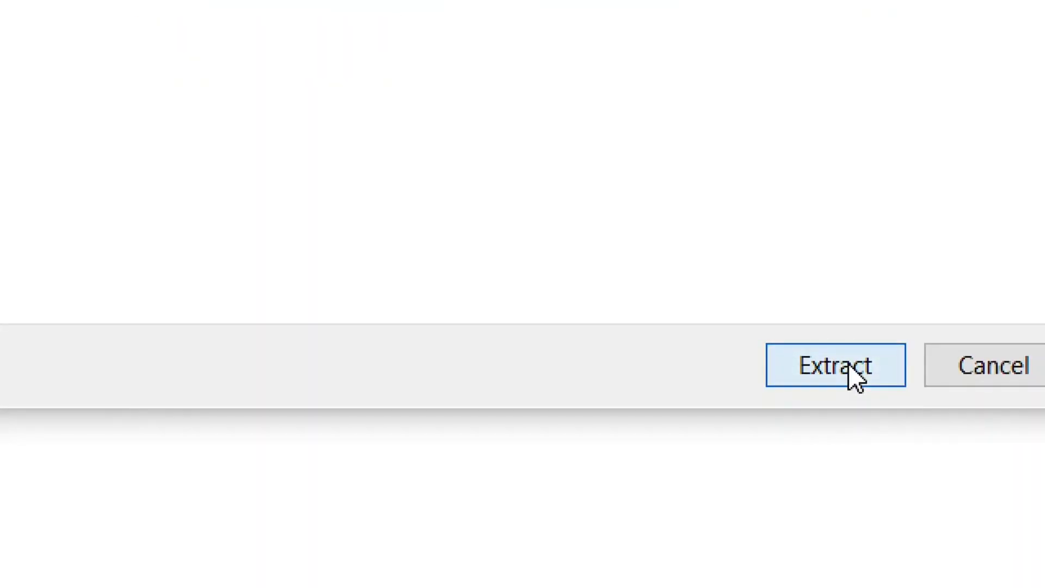
pyautogui.click(849, 366)
# Open the extracted certificate file with Notepad, accepting the security warning, and copy its entire text.
pyautogui.click(299, 155)
pyautogui.rightClick(301, 162)
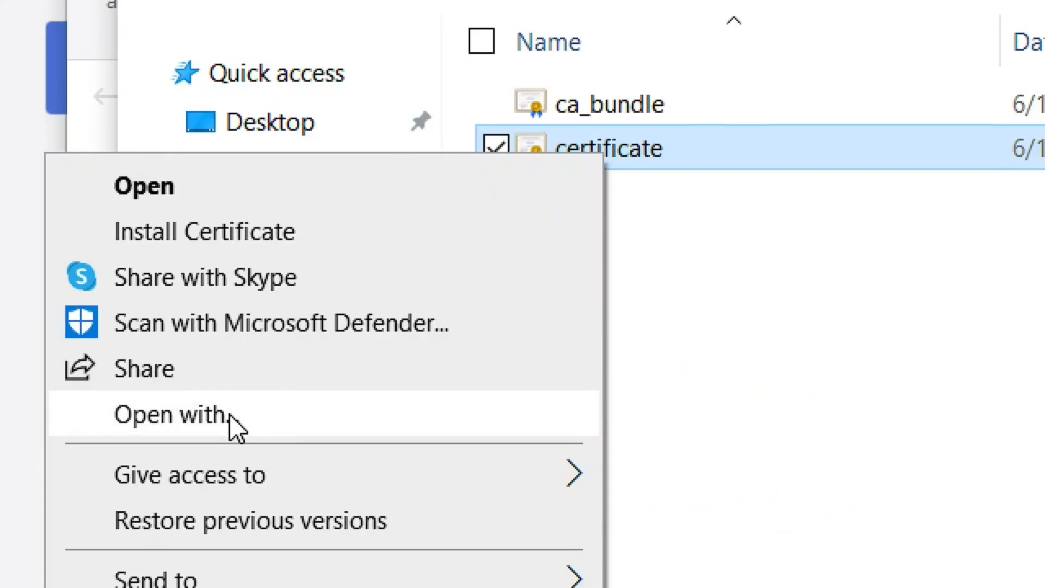
pyautogui.click(230, 414)
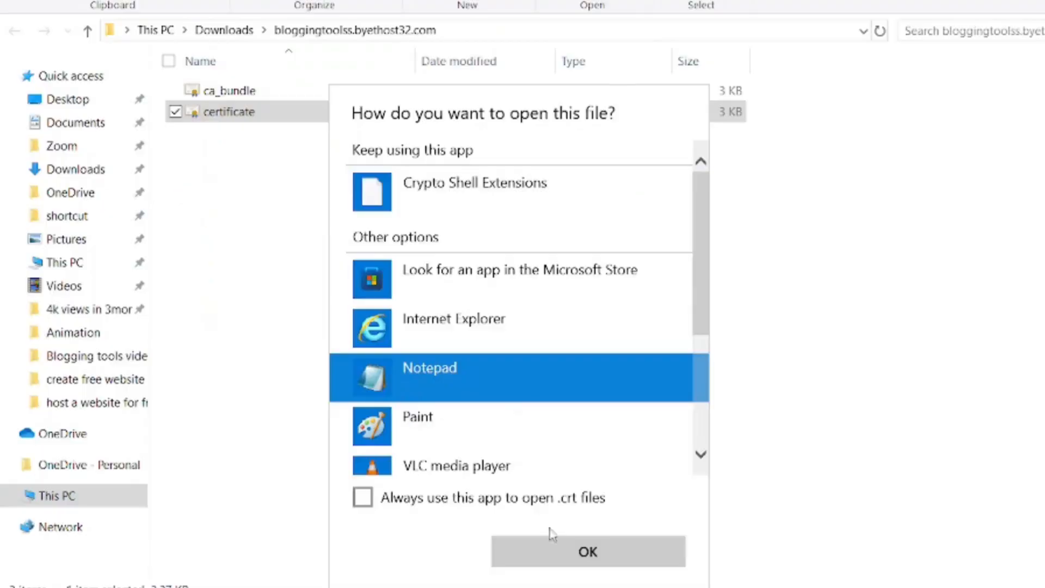
pyautogui.click(583, 553)
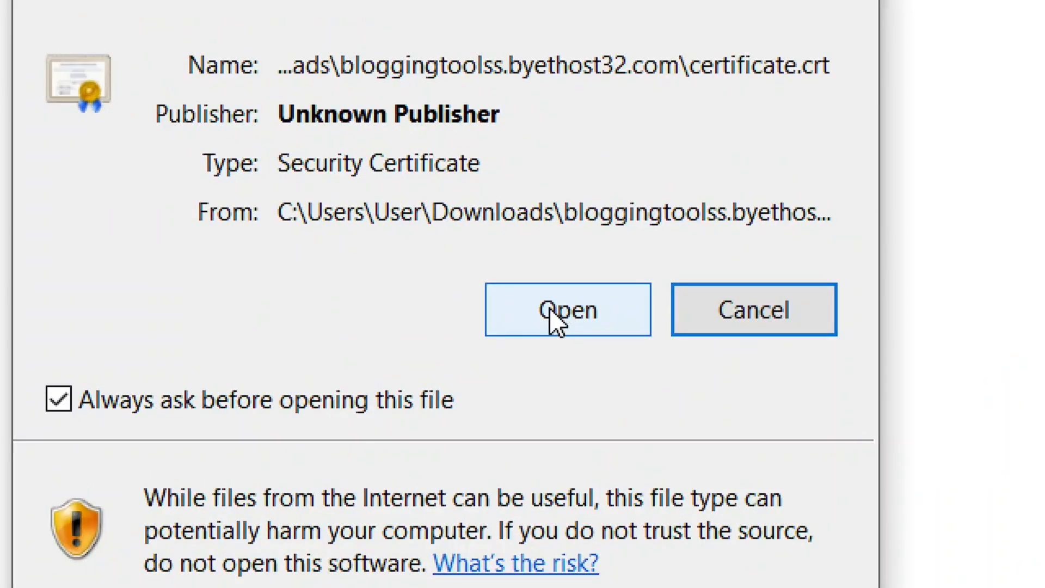
pyautogui.click(555, 321)
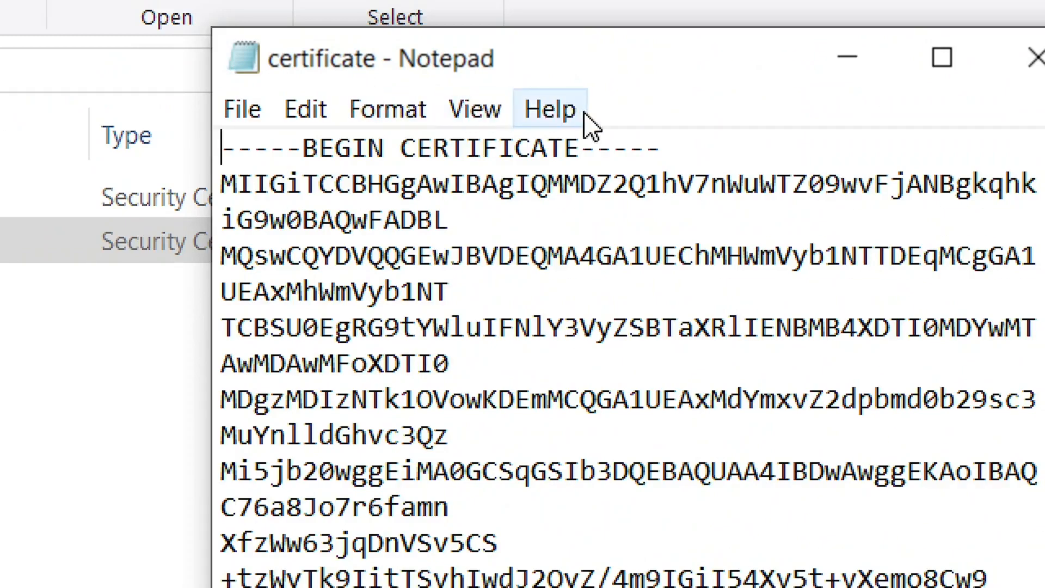
pyautogui.hotkey('ctrl', 'a')
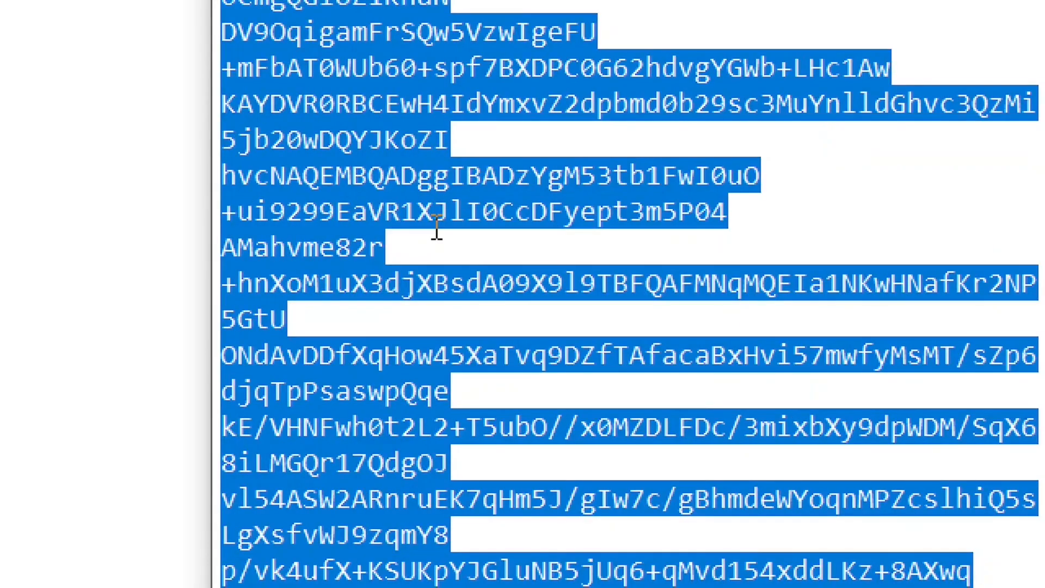
pyautogui.rightClick(366, 212)
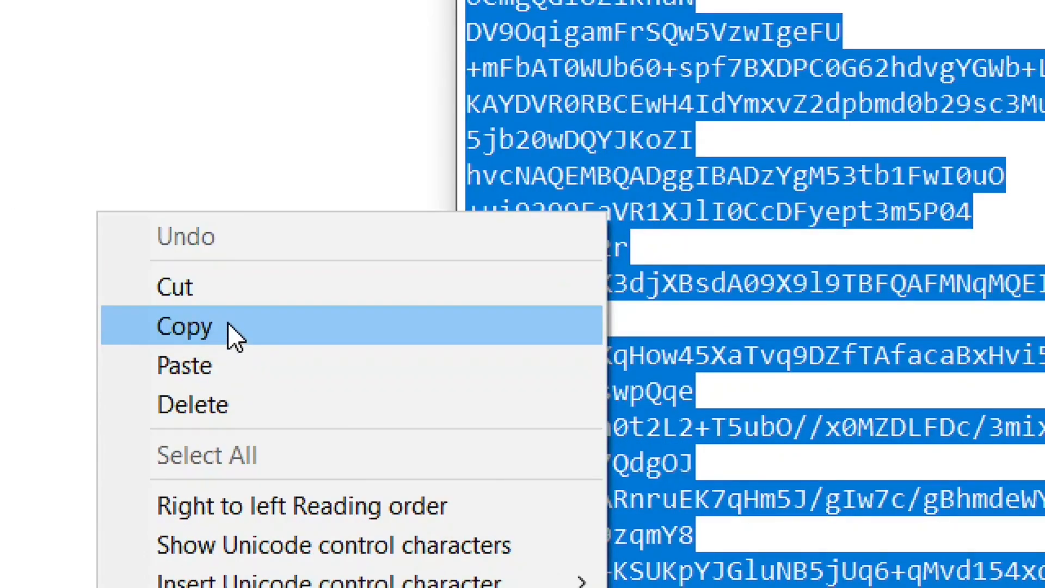
pyautogui.click(228, 322)
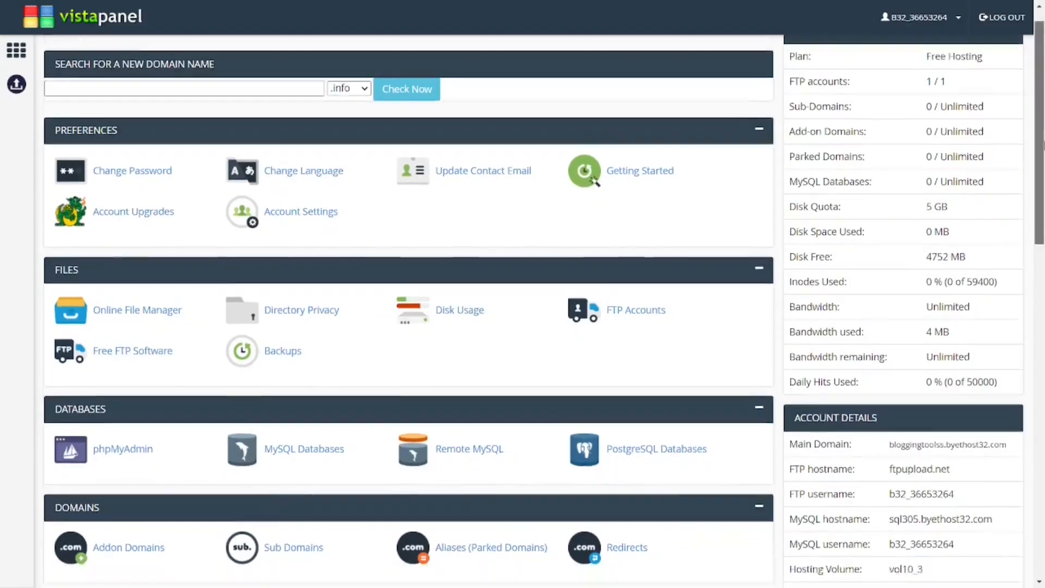
# Switch to VistaPanel and open the SSL/TLS configuration for the bloggingtoolss.byethost32.com domain.
pyautogui.scroll(-3, 408, 305)
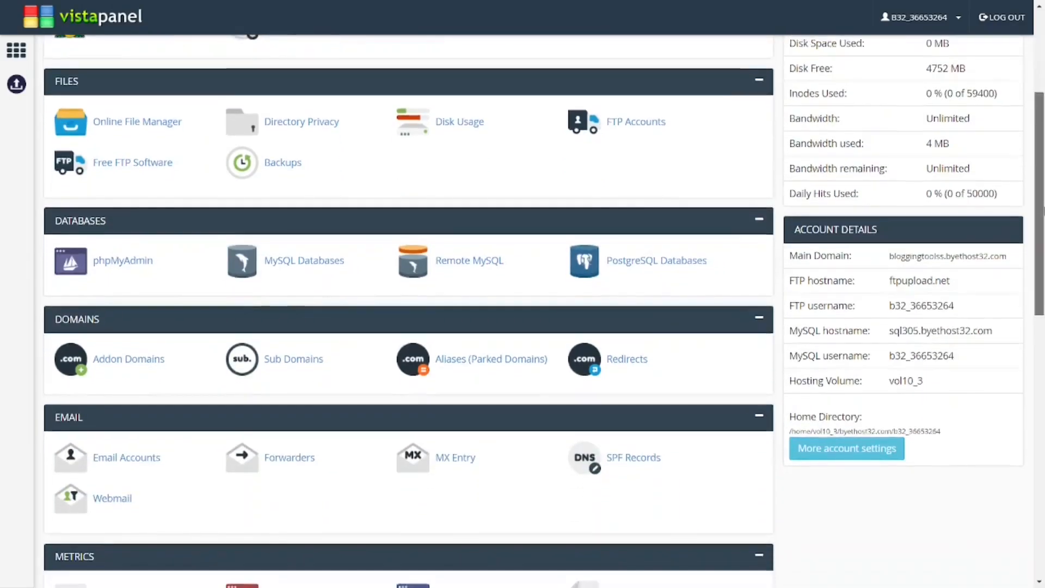
pyautogui.scroll(-6, 273, 367)
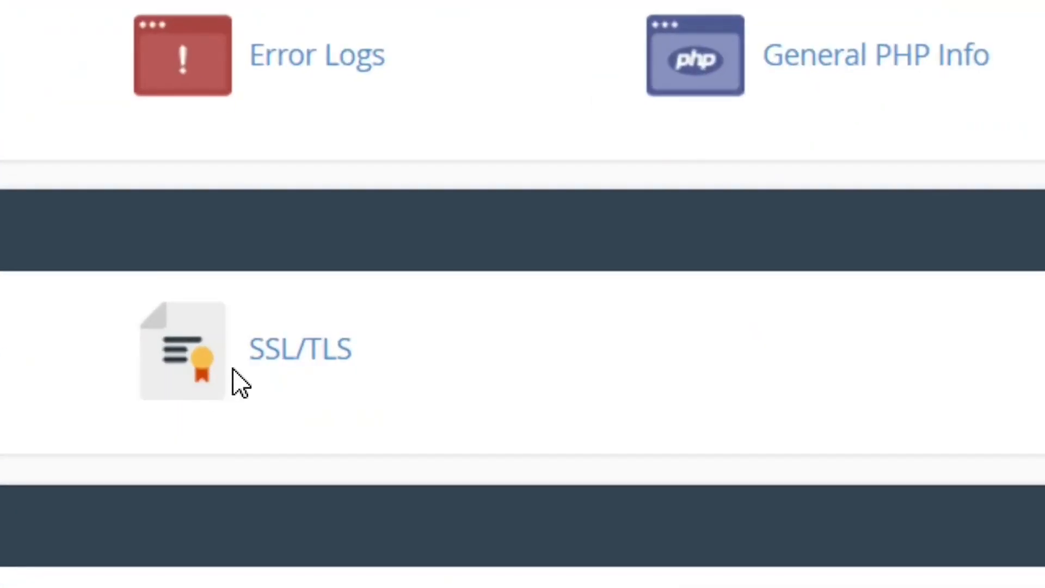
pyautogui.click(277, 353)
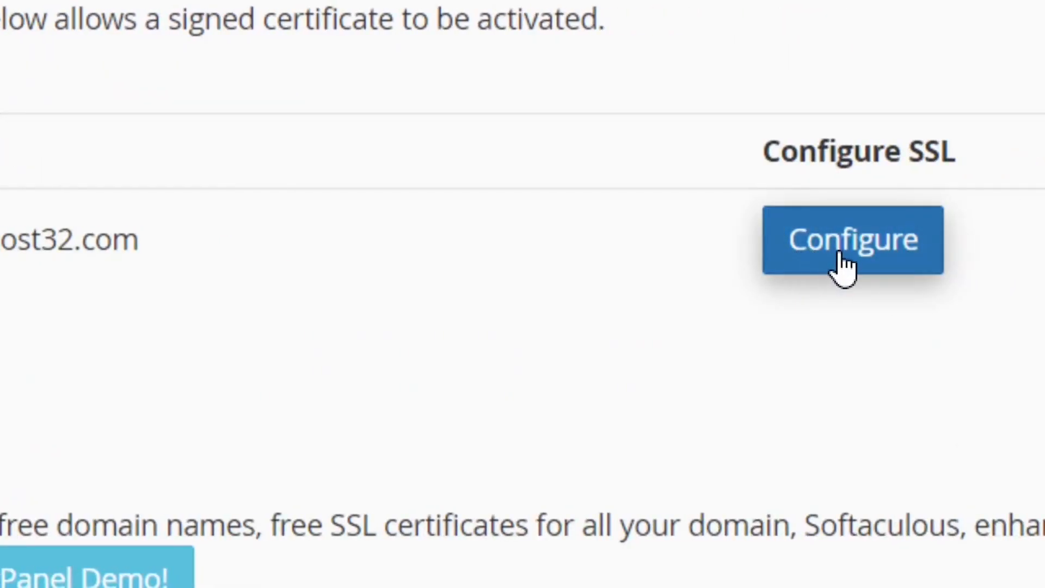
pyautogui.click(843, 265)
# Paste the copied certificate text into the Certificate field and upload the certificate.
pyautogui.scroll(-10, 68, 425)
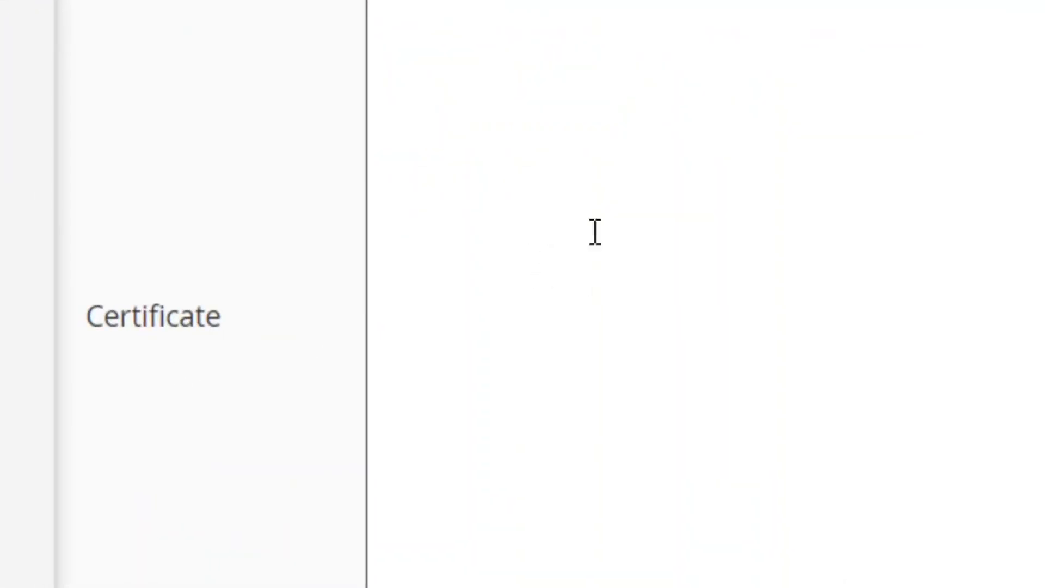
pyautogui.rightClick(622, 223)
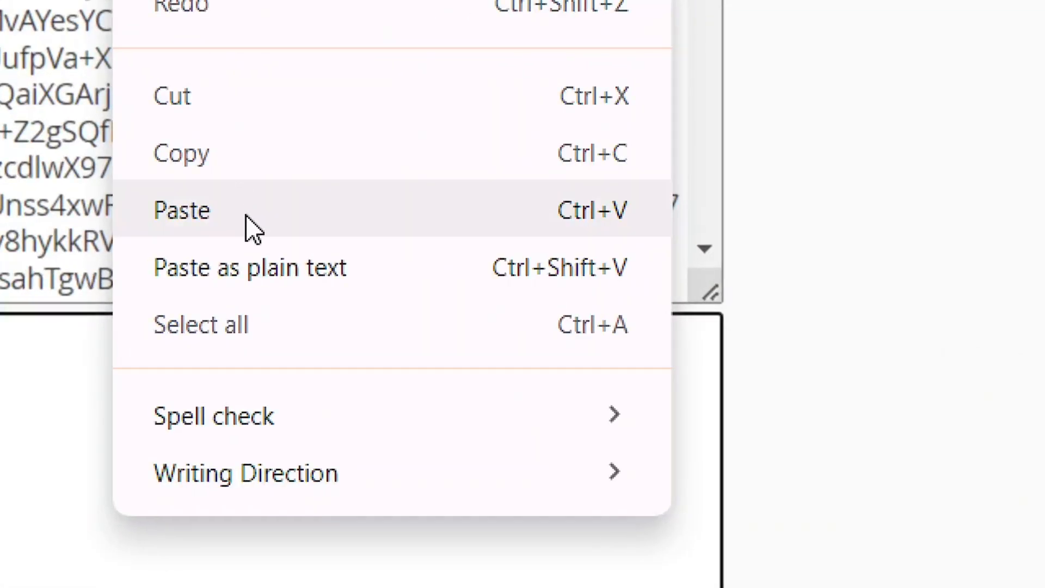
pyautogui.click(245, 232)
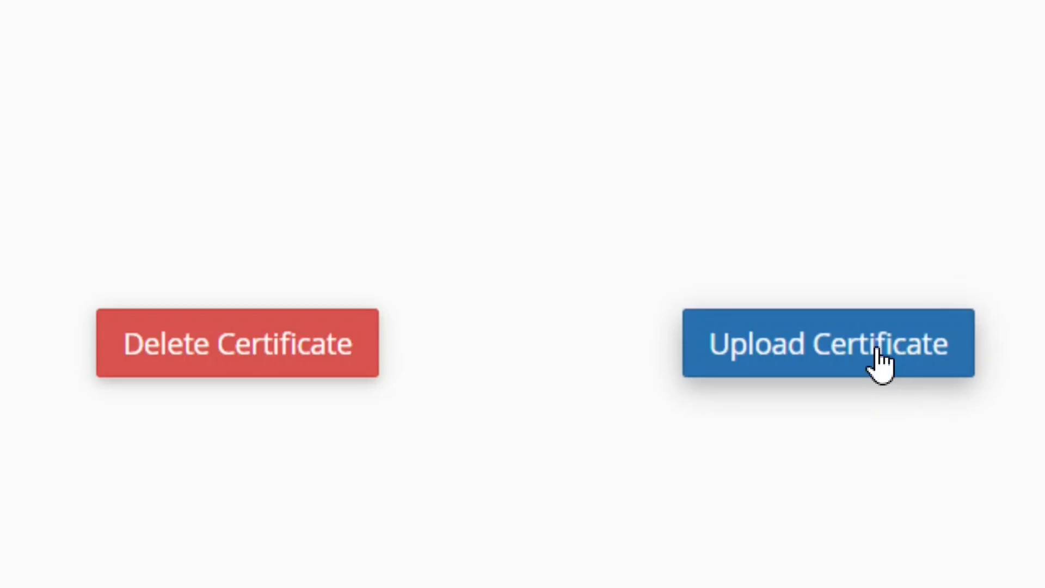
pyautogui.click(880, 360)
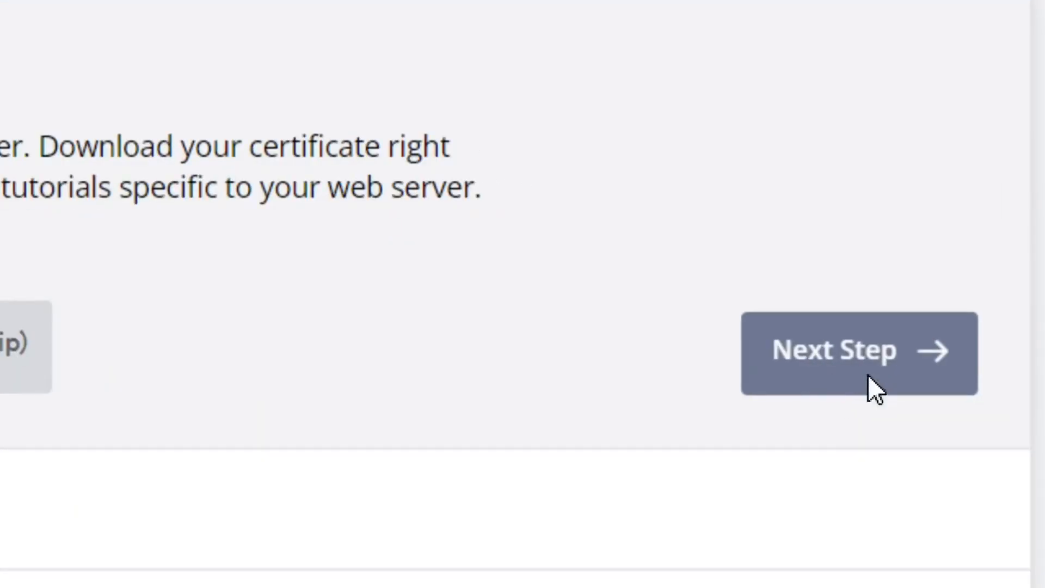
# Switch to ZeroSSL, advance to the installation stage and run the check of the certificate installation.
pyautogui.click(868, 375)
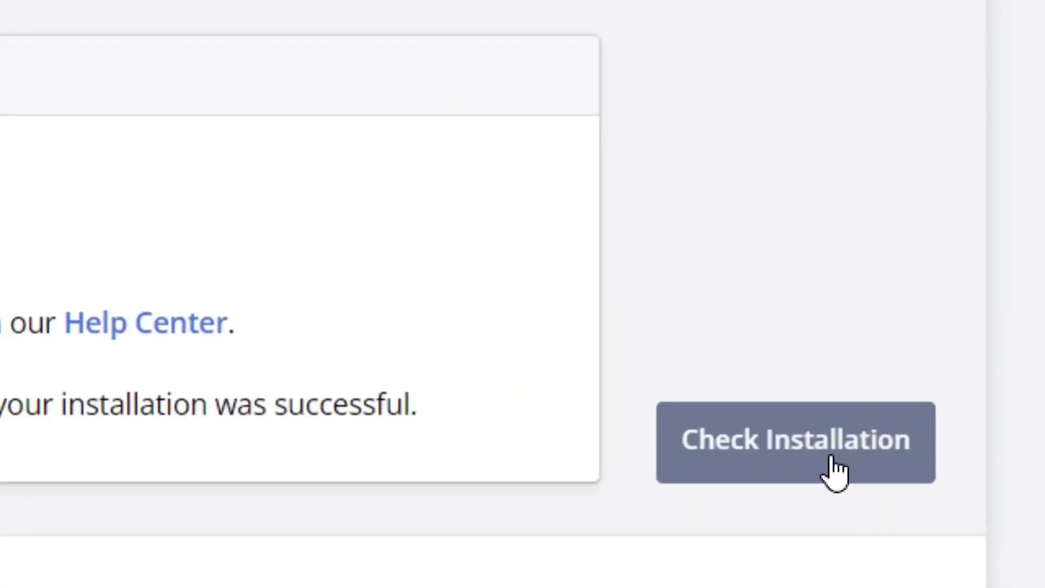
pyautogui.click(855, 458)
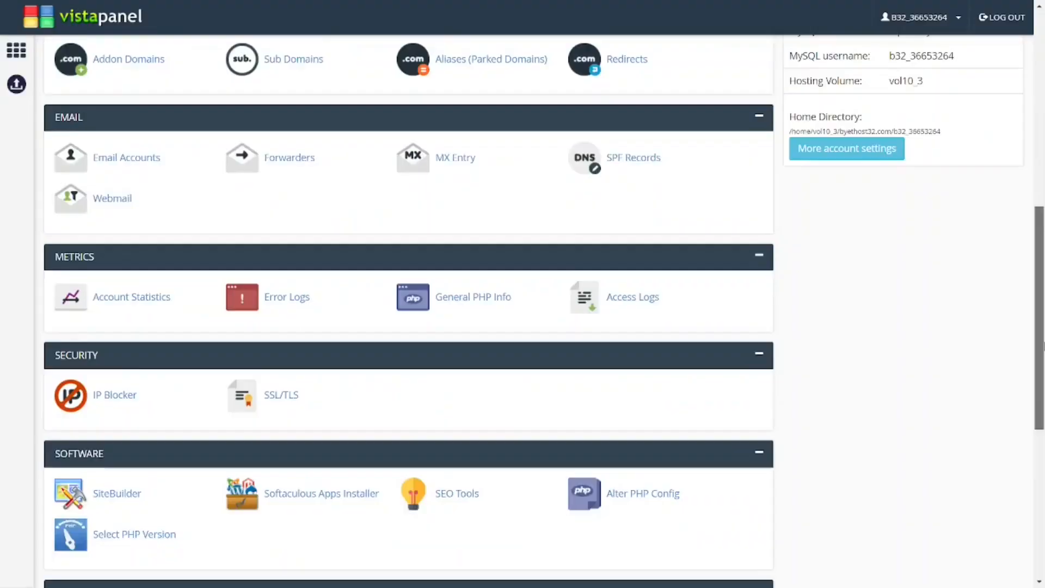
# Switch to VistaPanel, open Softaculous Apps Installer and enter the WordPress admin area from the existing installations list.
pyautogui.scroll(-5, 504, 357)
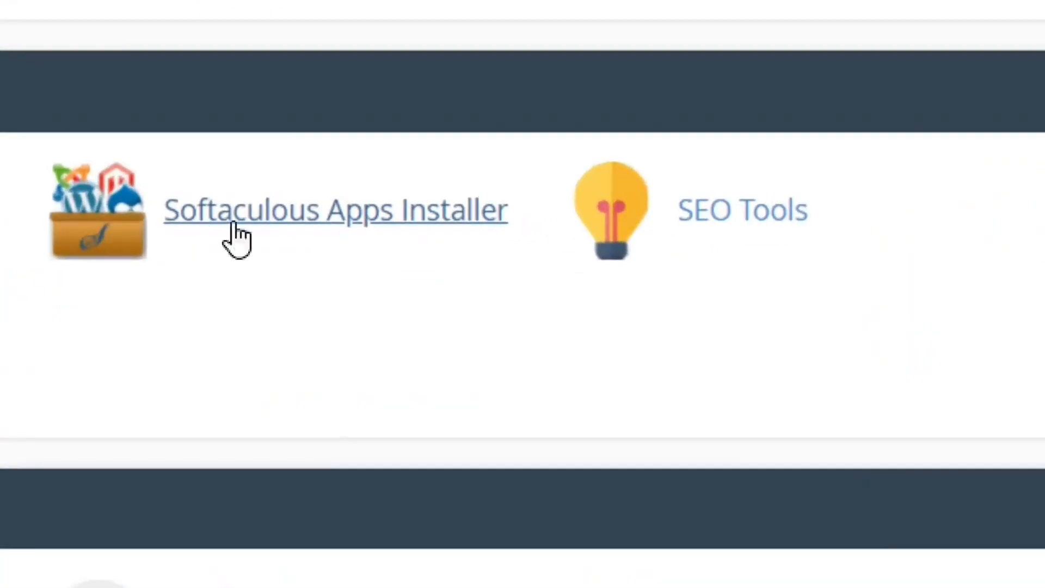
pyautogui.click(265, 217)
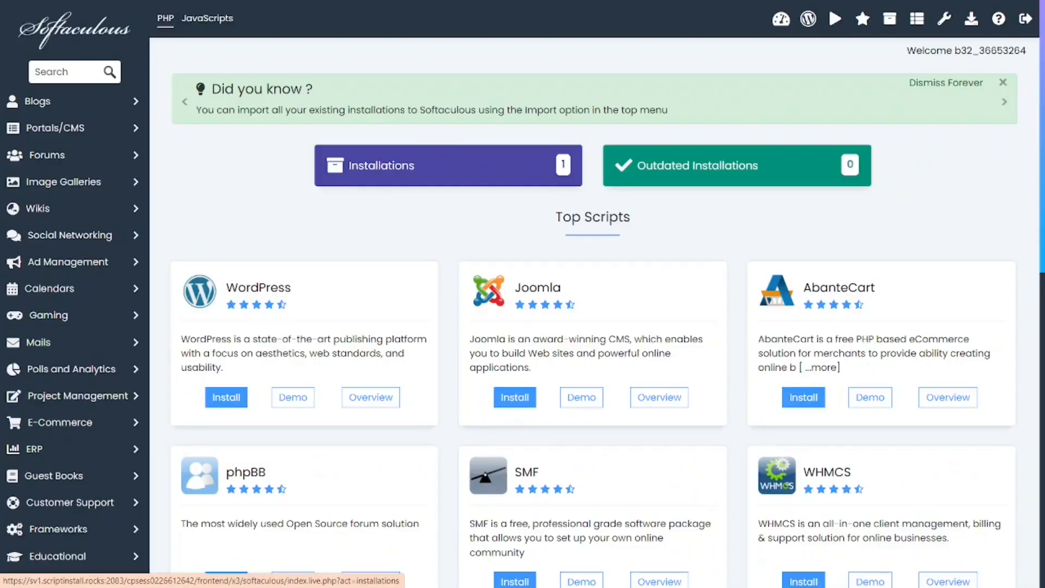
pyautogui.click(308, 166)
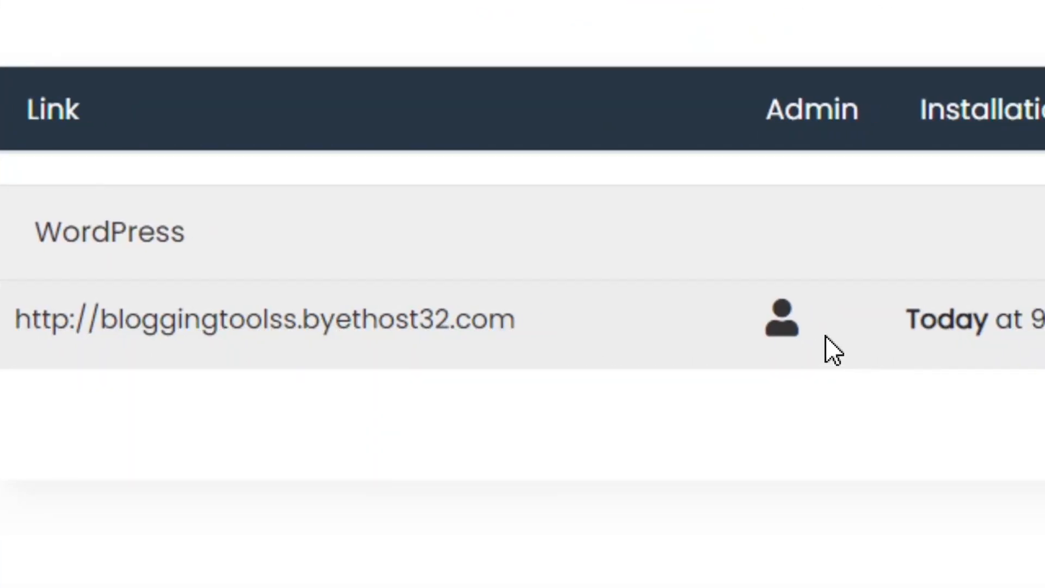
pyautogui.click(783, 321)
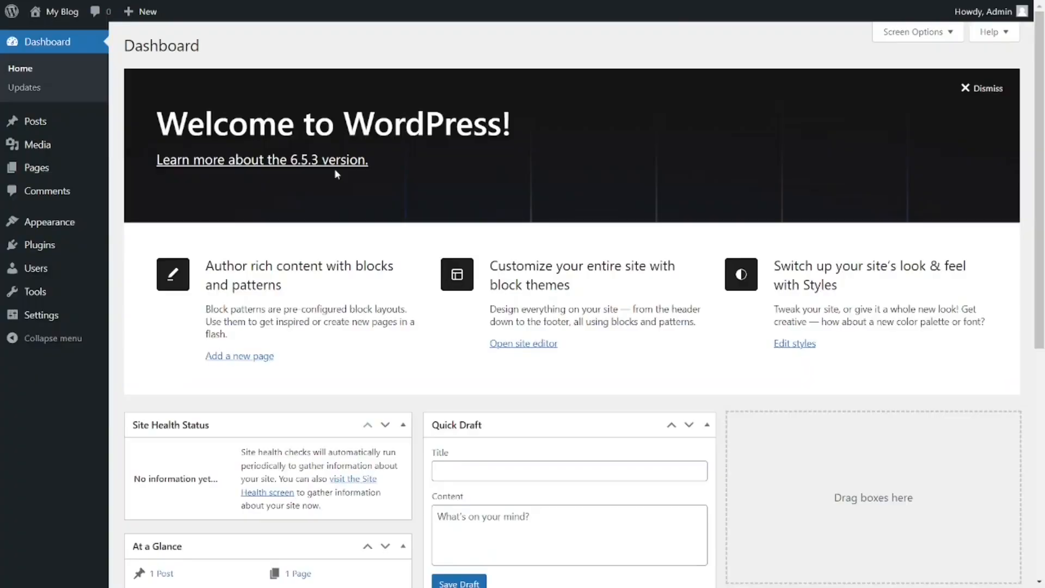
pyautogui.moveTo(50, 330)
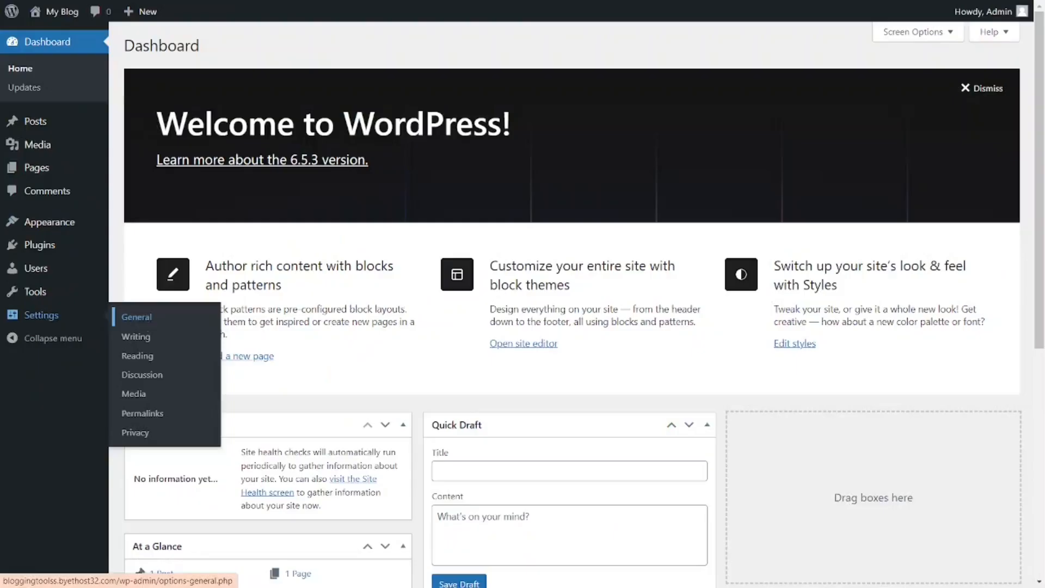
pyautogui.click(442, 321)
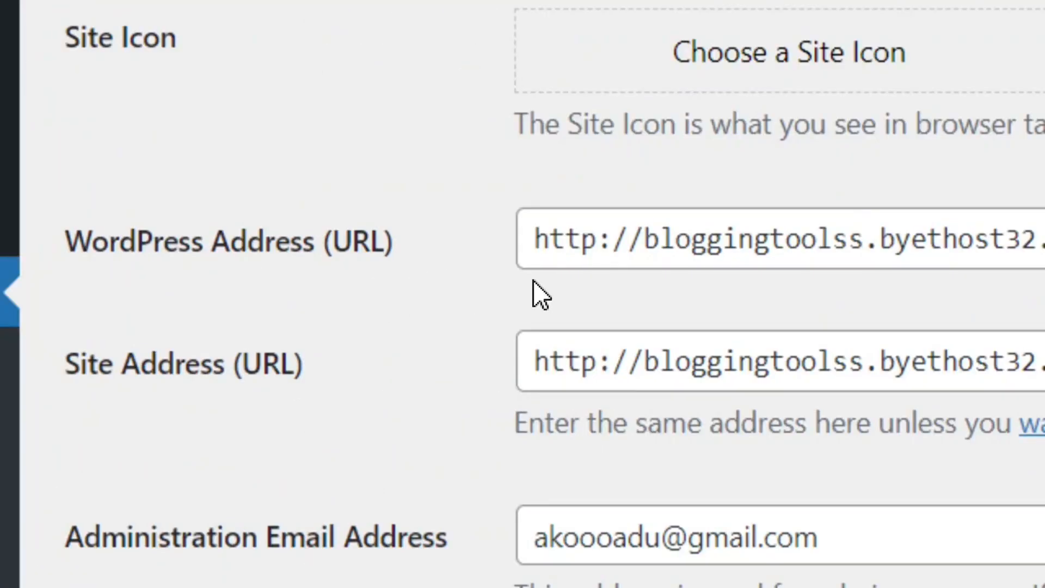
pyautogui.click(597, 245)
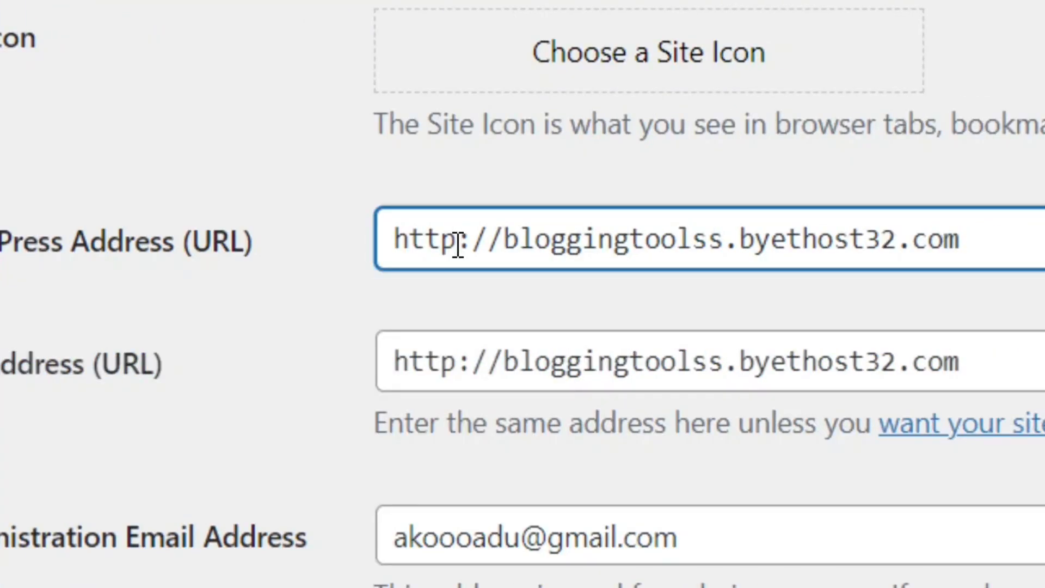
pyautogui.write('s')
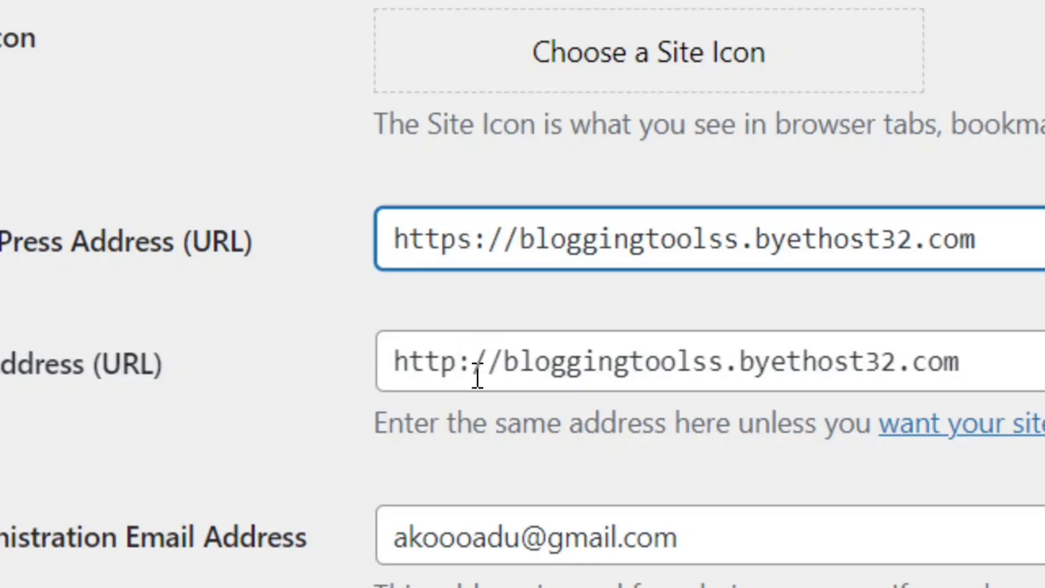
pyautogui.click(460, 363)
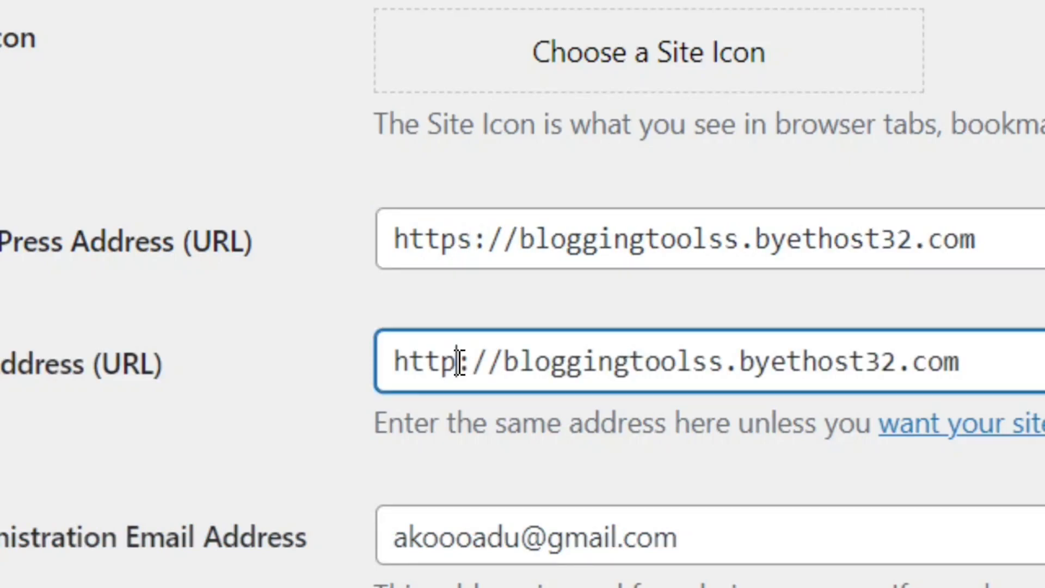
pyautogui.write('s')
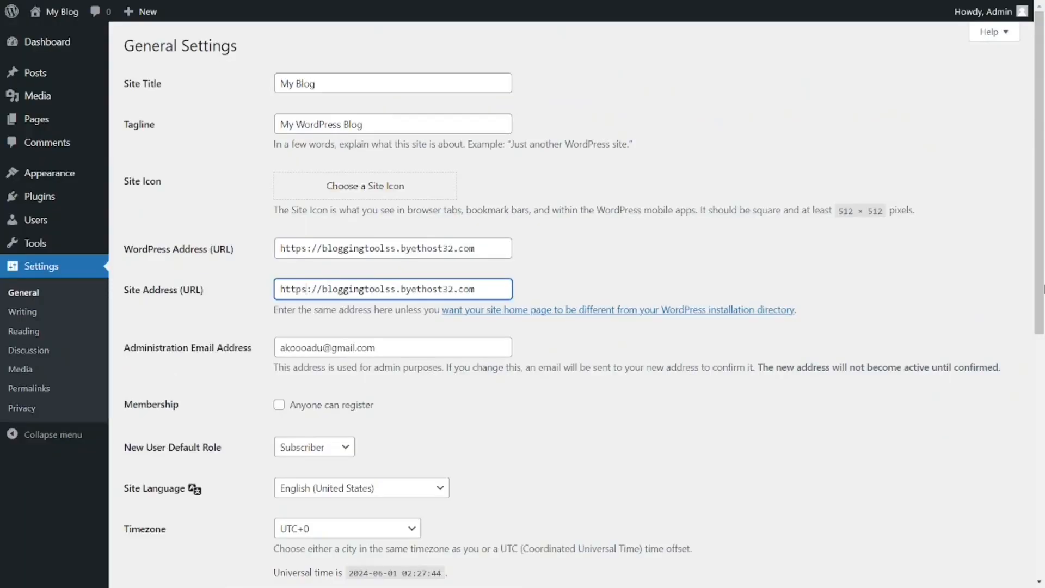
pyautogui.scroll(-8, 571, 305)
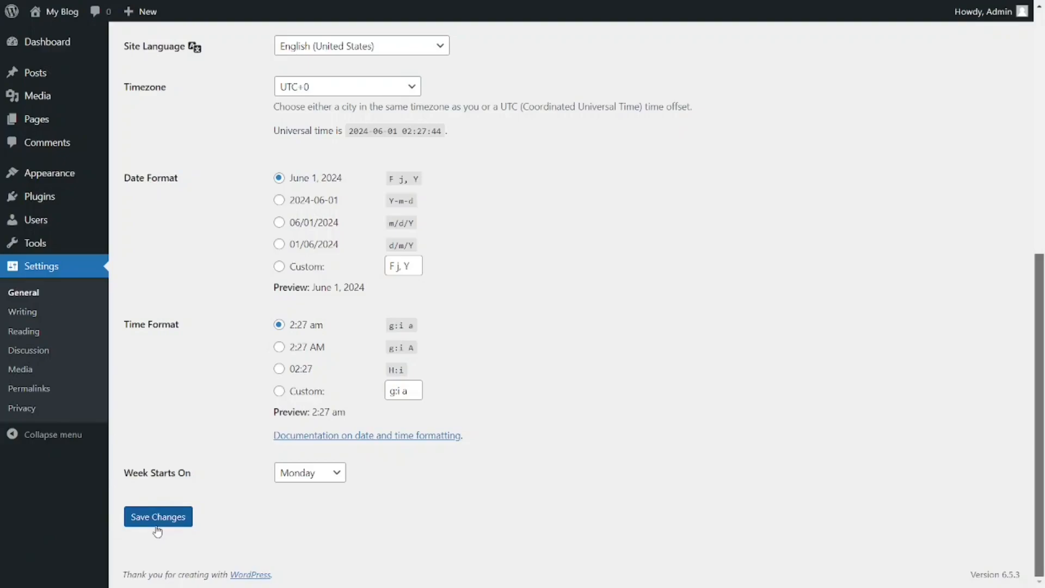
pyautogui.click(155, 517)
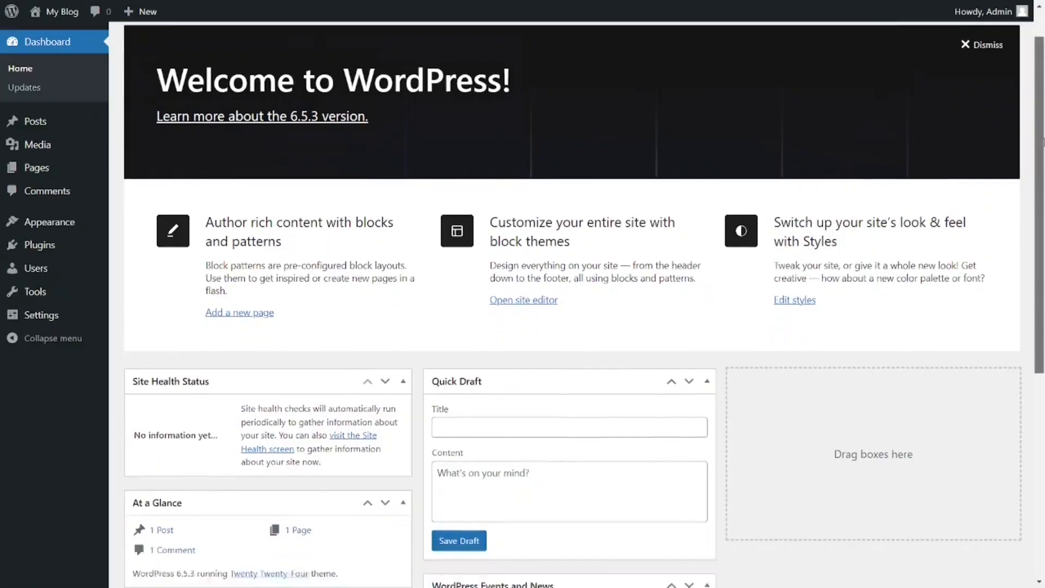
# Look over the WordPress dashboard, then visit the live site and examine its home page.
pyautogui.scroll(-6, 572, 304)
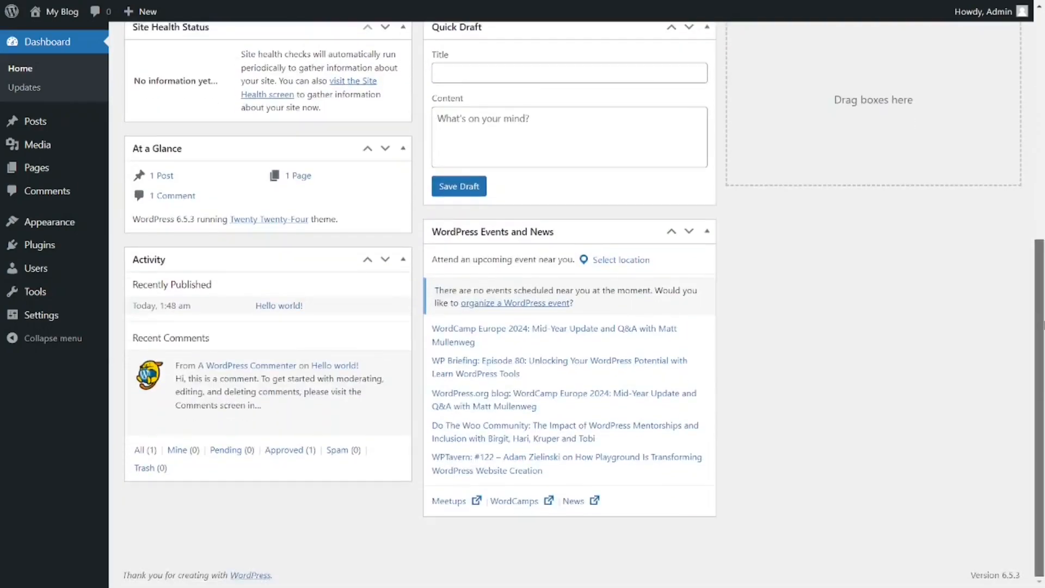
pyautogui.scroll(7, 571, 305)
pyautogui.moveTo(62, 27)
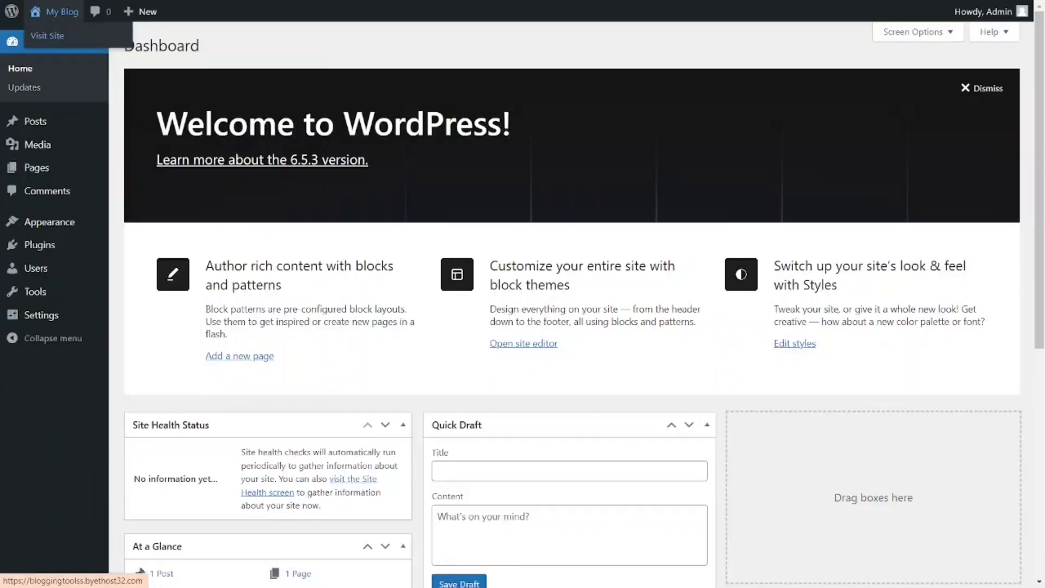
pyautogui.click(143, 112)
pyautogui.scroll(-10, 522, 305)
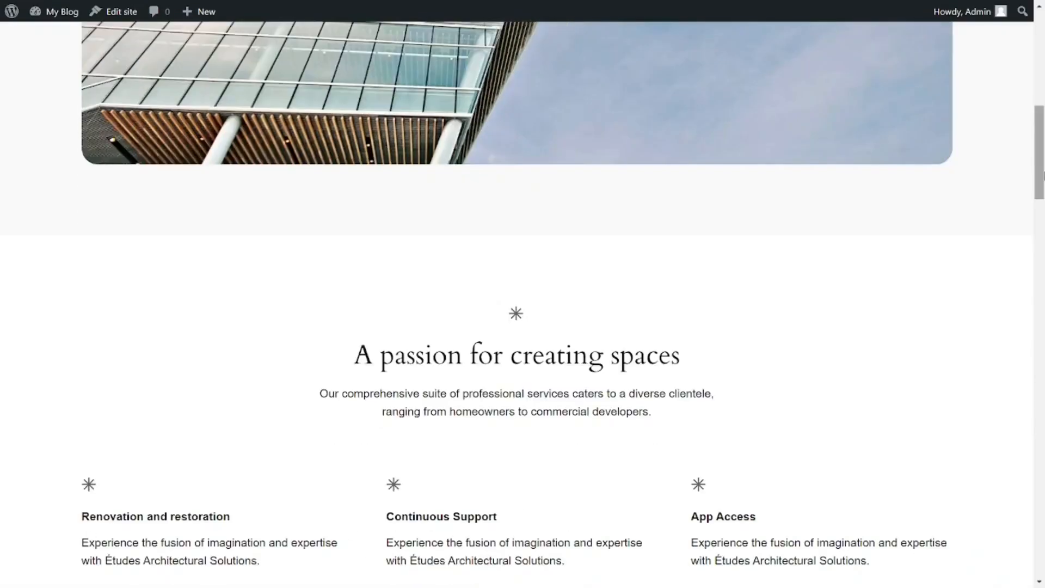
pyautogui.moveTo(1044, 246); pyautogui.dragTo(1044, 271)
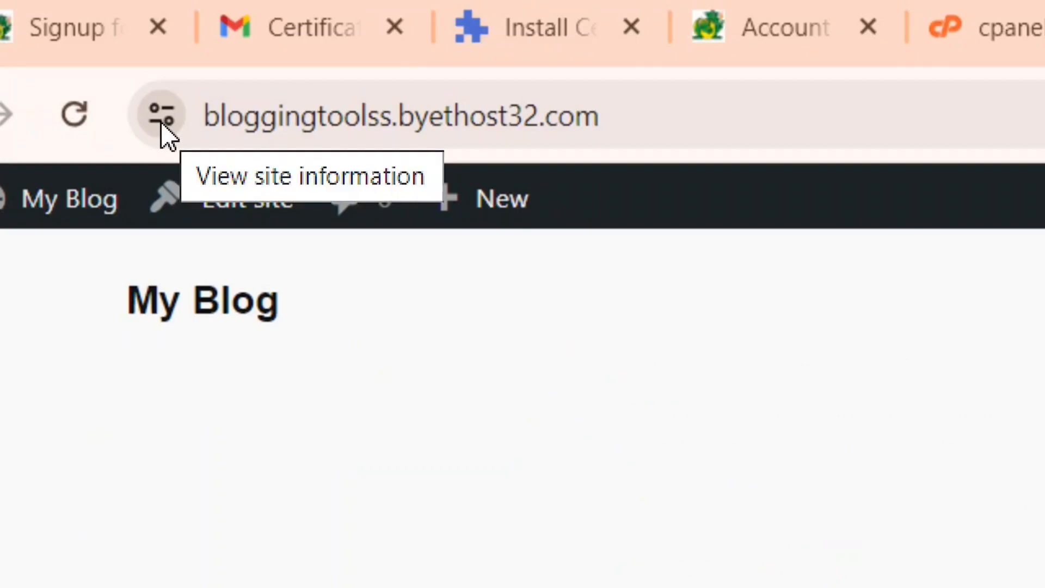
# View the browser's site information for bloggingtoolss.byethost32.com and inspect its connection security details.
pyautogui.click(162, 128)
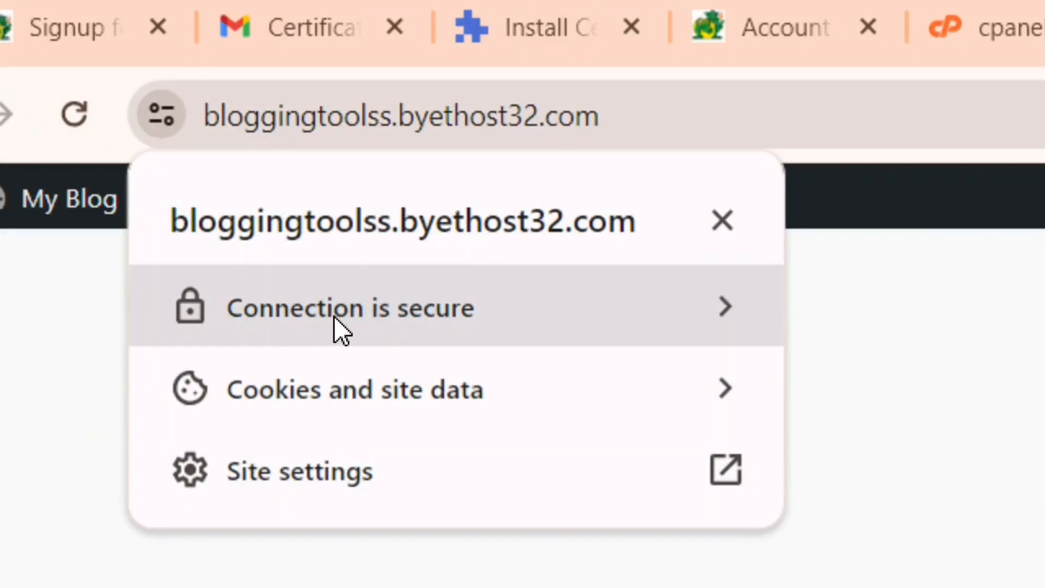
pyautogui.click(720, 308)
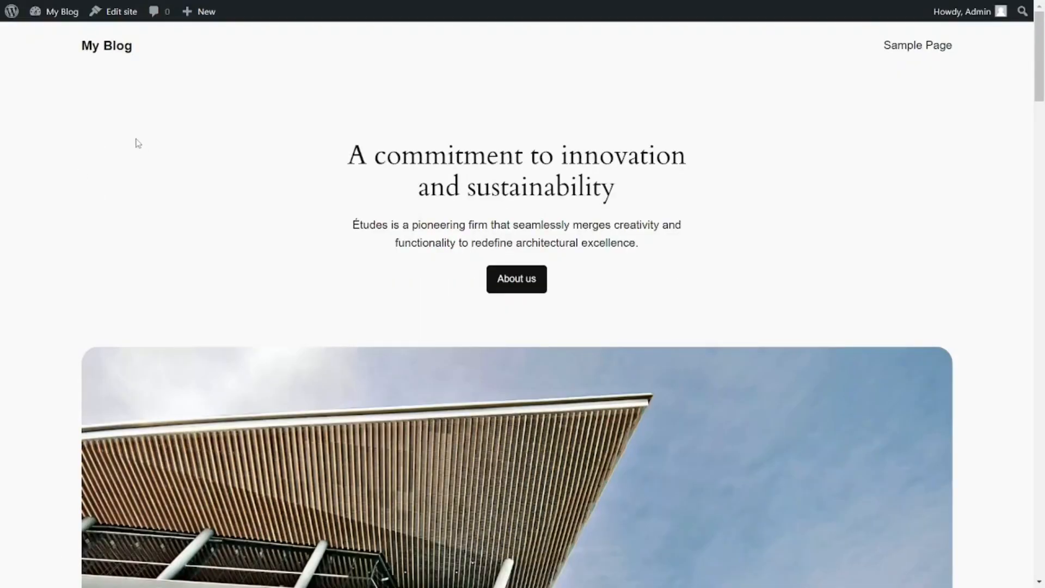
pyautogui.moveTo(49, 19)
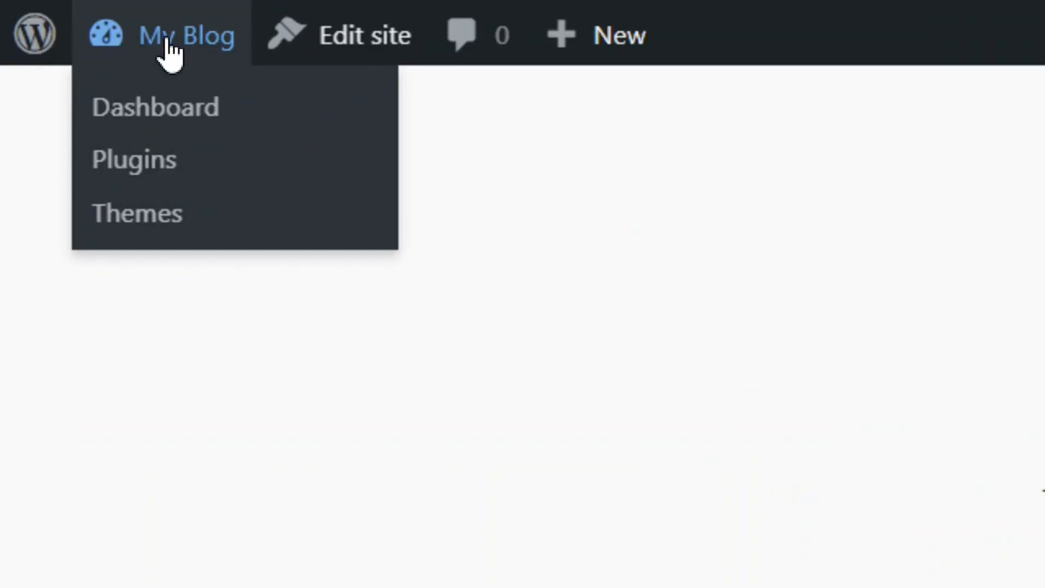
# Return to the WordPress dashboard and open the Add Themes page under Appearance.
pyautogui.click(164, 114)
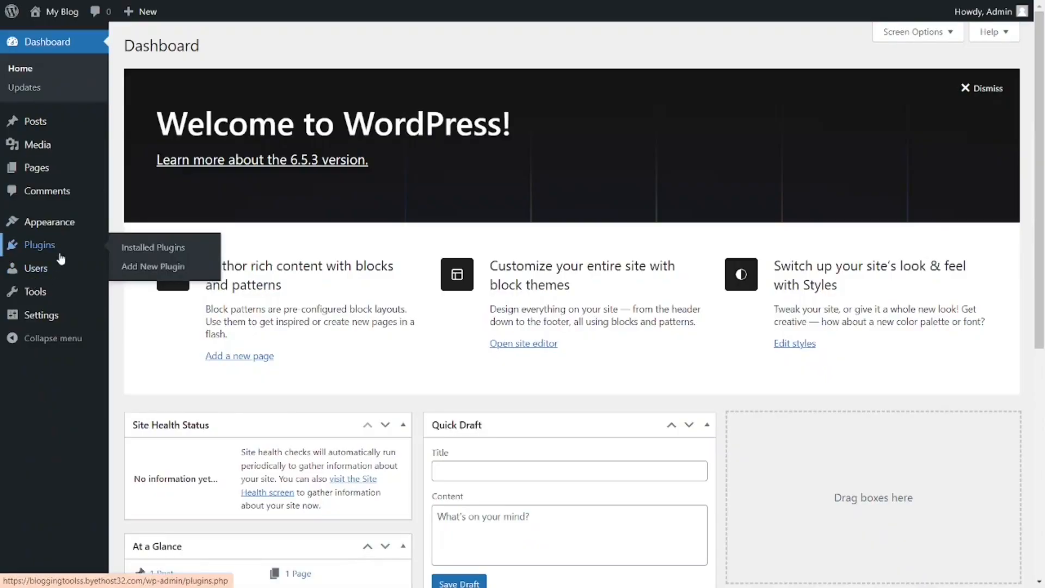
pyautogui.moveTo(53, 227)
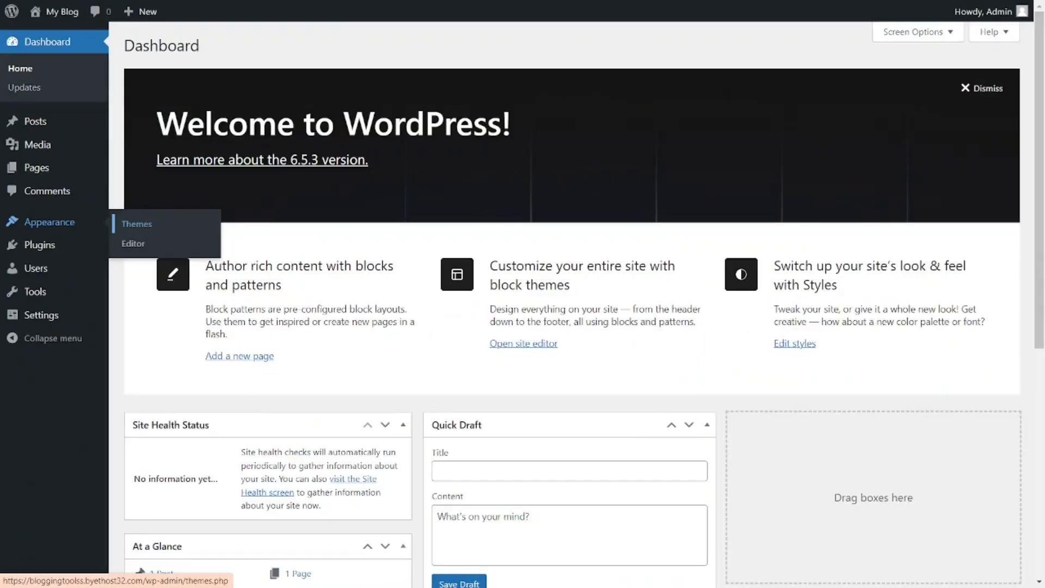
pyautogui.click(450, 234)
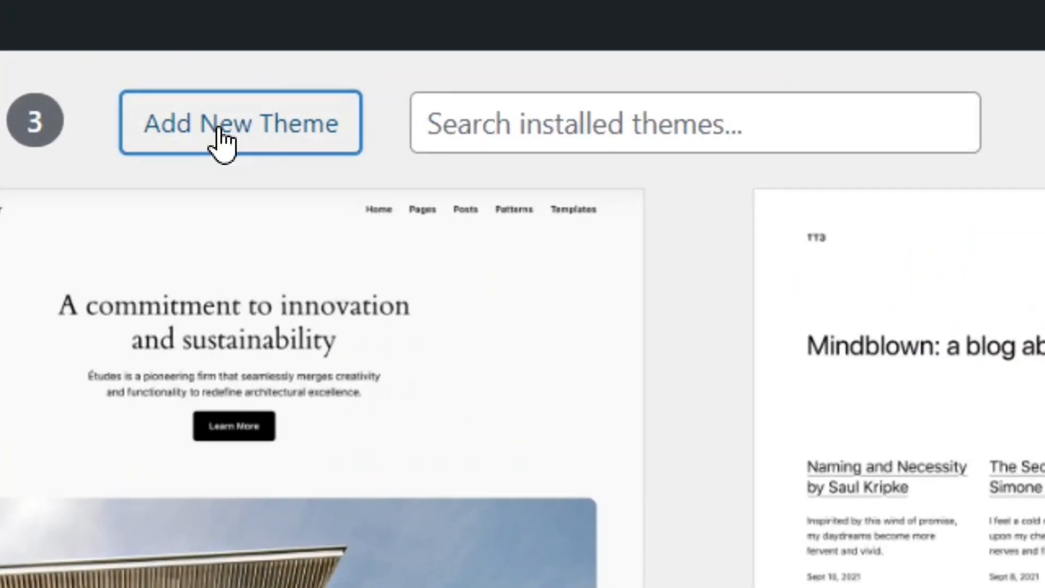
pyautogui.click(219, 130)
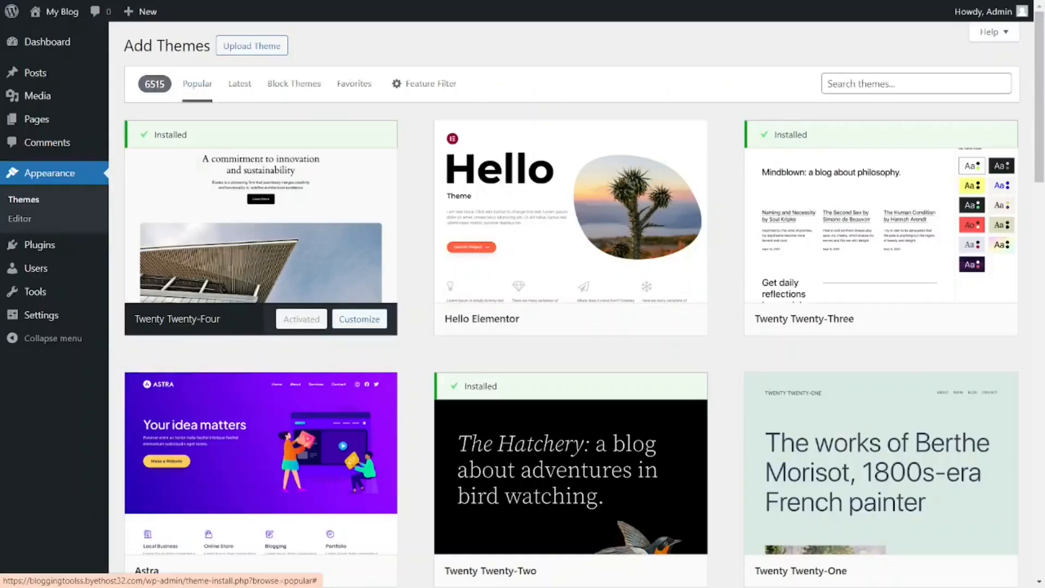
# Preview the Astra theme, install it and activate it on the site.
pyautogui.scroll(-5, 214, 271)
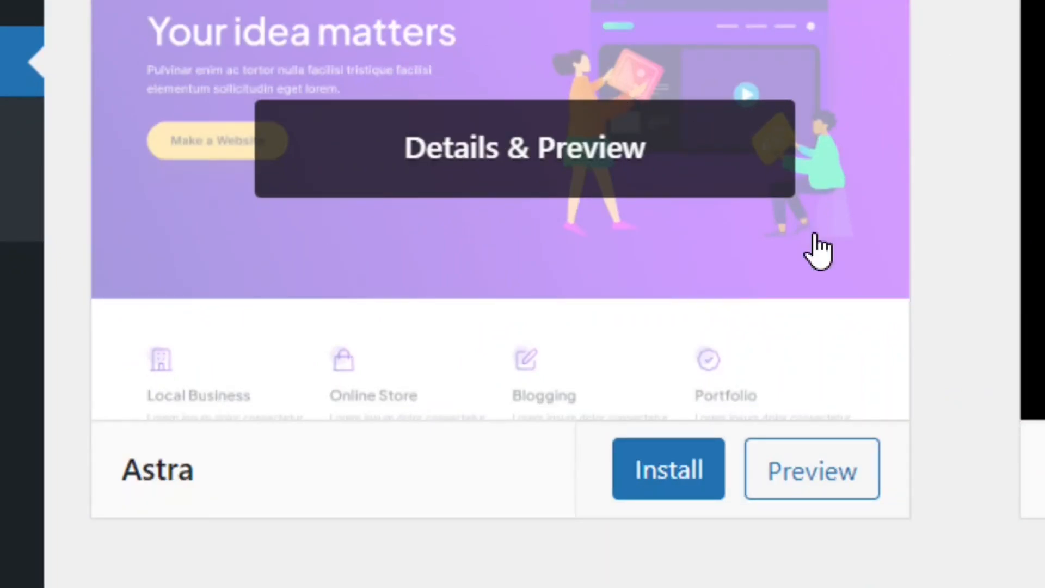
pyautogui.click(828, 479)
pyautogui.moveTo(1043, 60); pyautogui.dragTo(1043, 525)
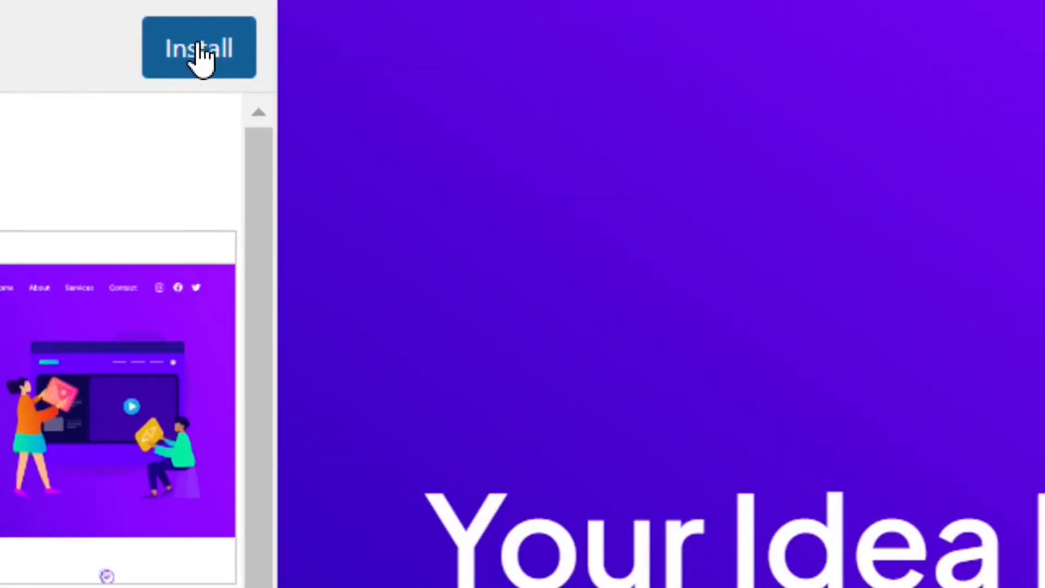
pyautogui.click(188, 26)
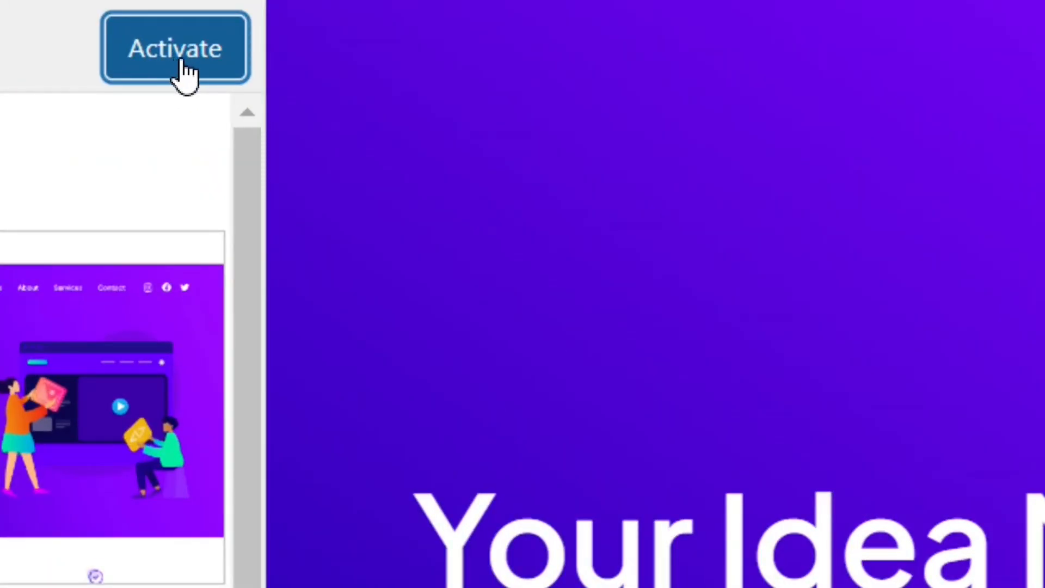
pyautogui.click(175, 65)
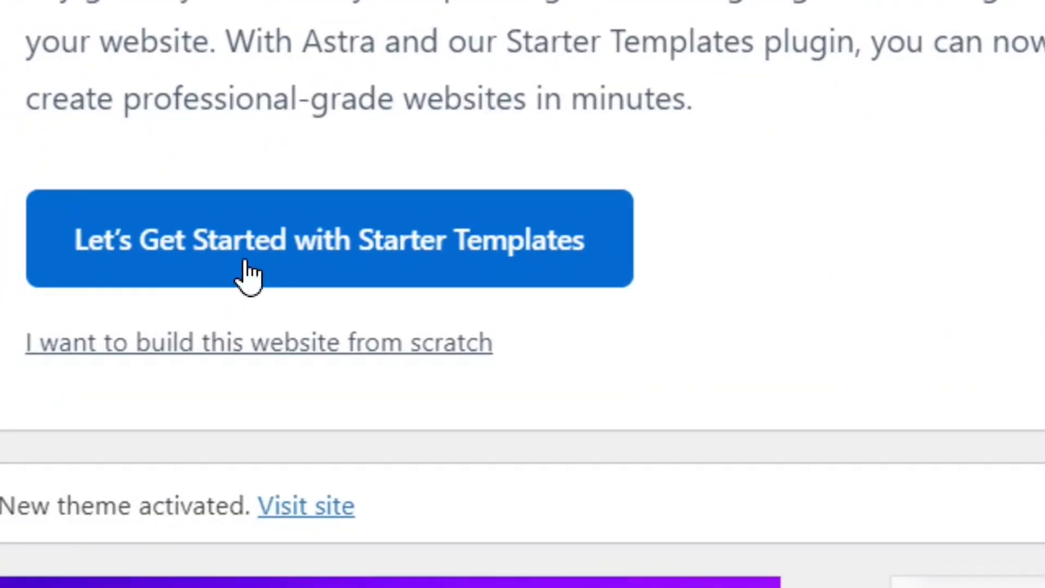
# Start the AI Website Builder from Astra's Starter Templates and connect the ZipWP account to the site.
pyautogui.click(393, 260)
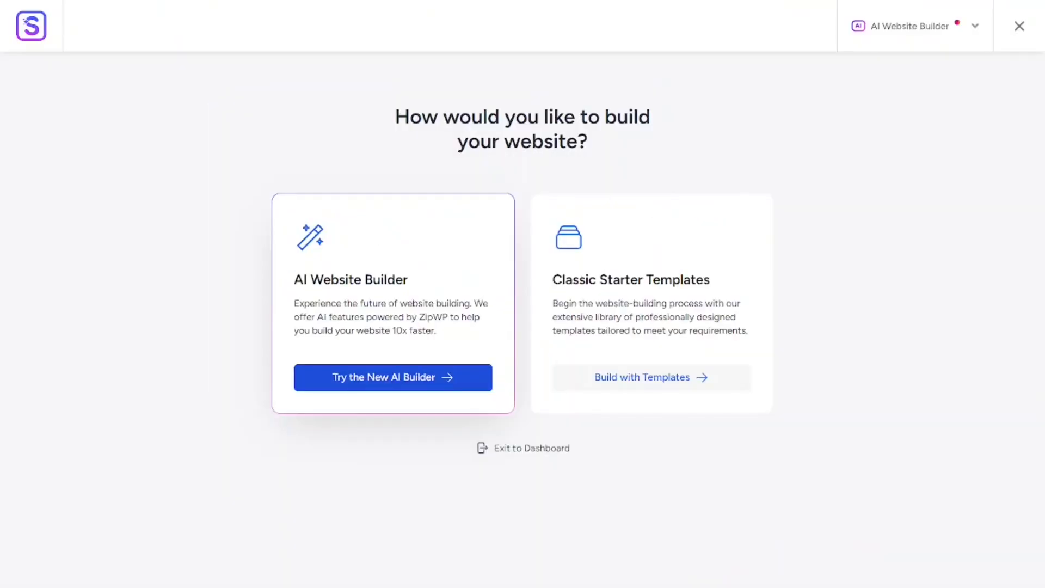
pyautogui.click(393, 377)
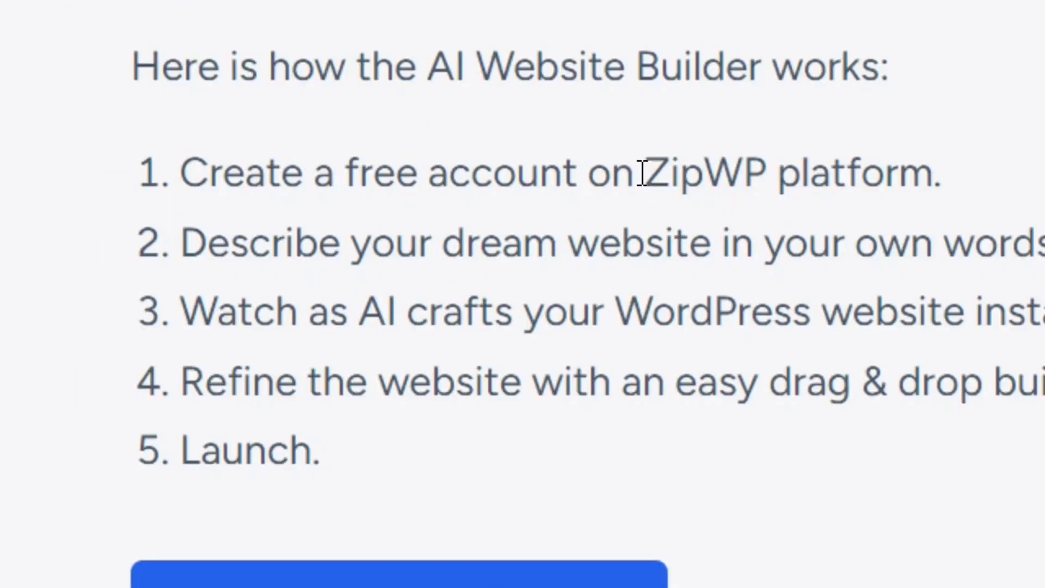
pyautogui.moveTo(642, 174); pyautogui.dragTo(967, 180)
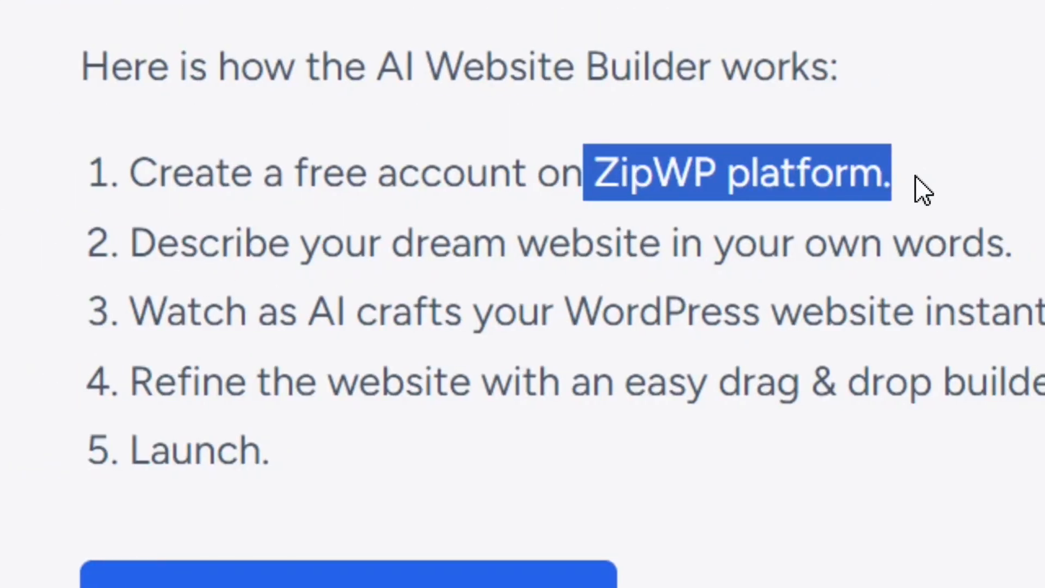
pyautogui.click(635, 234)
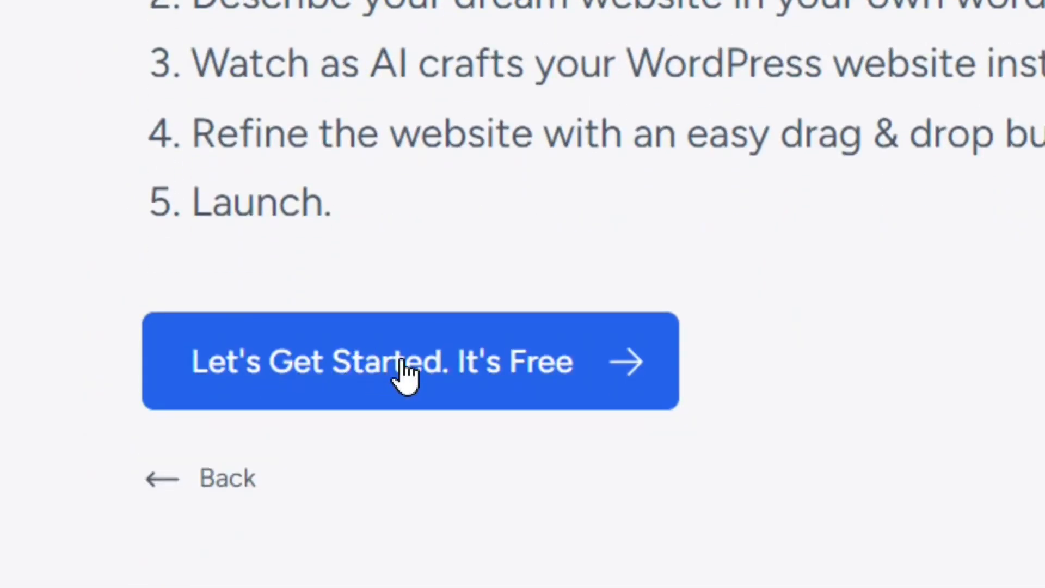
pyautogui.click(407, 376)
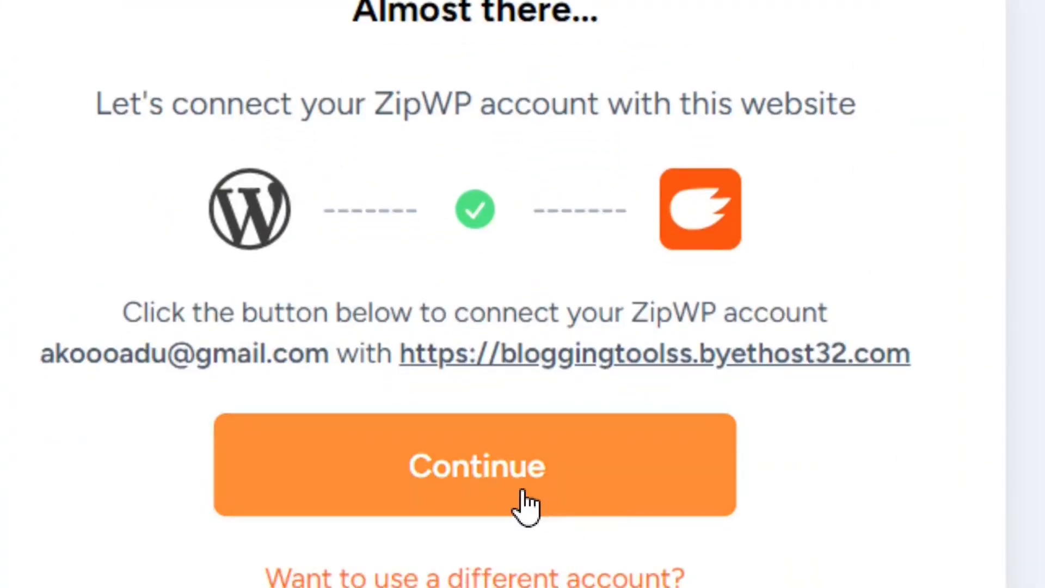
pyautogui.click(498, 468)
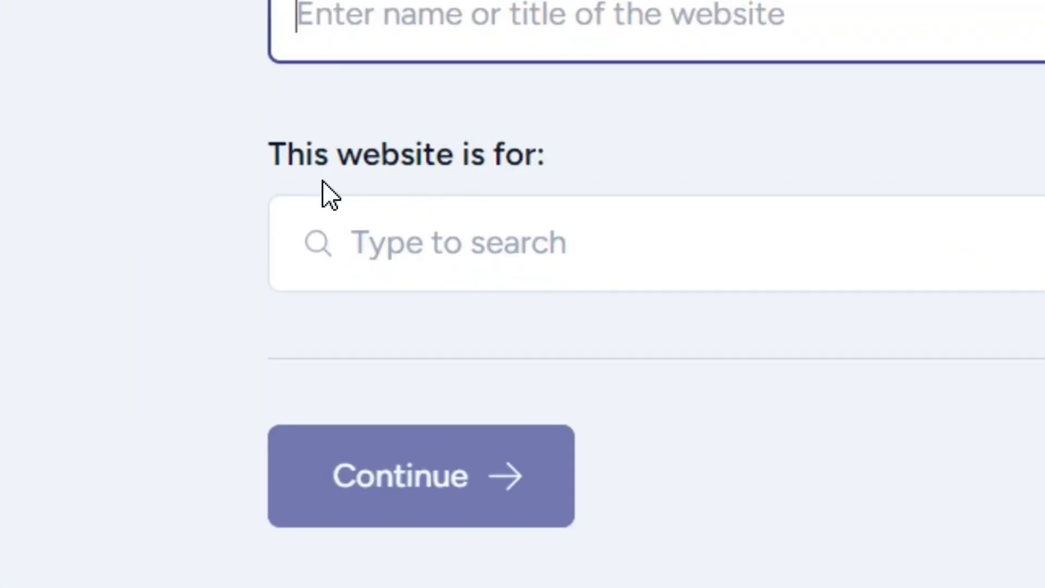
# Set up a Local business website named "Best Shoes" and have AI write its description.
pyautogui.click(779, 260)
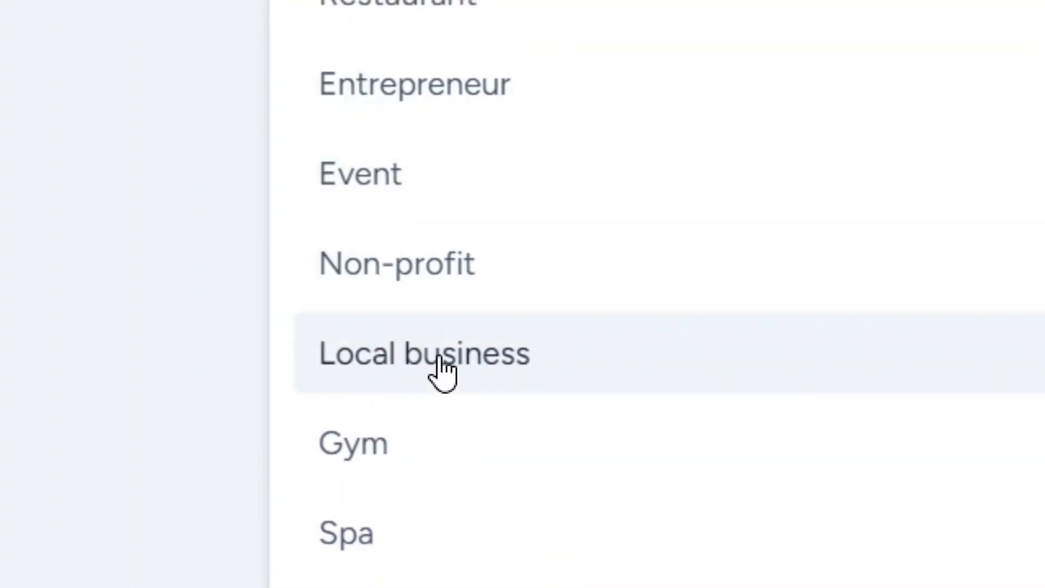
pyautogui.click(444, 354)
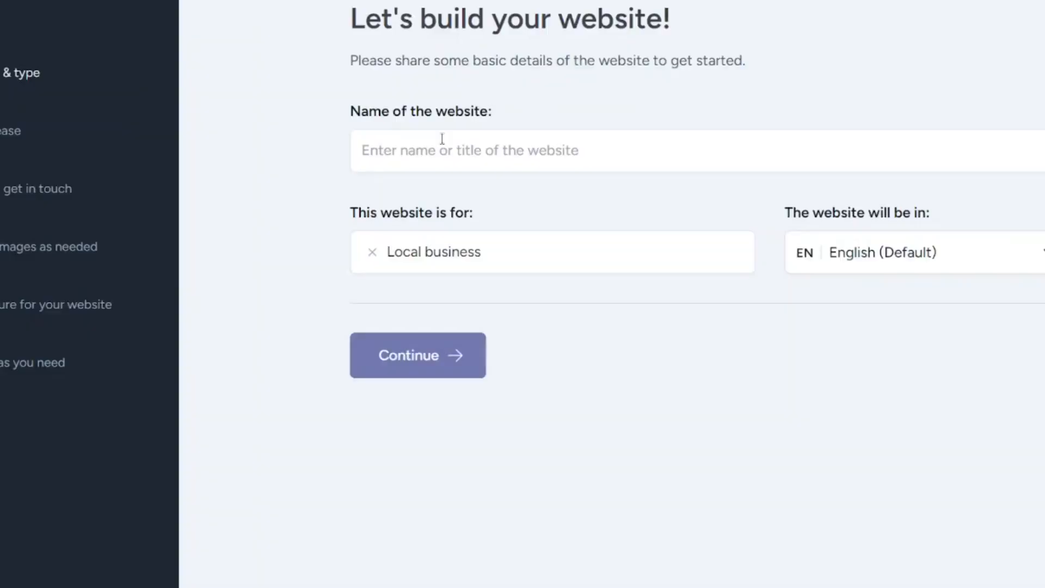
pyautogui.click(441, 142)
pyautogui.write('Best Shoes')
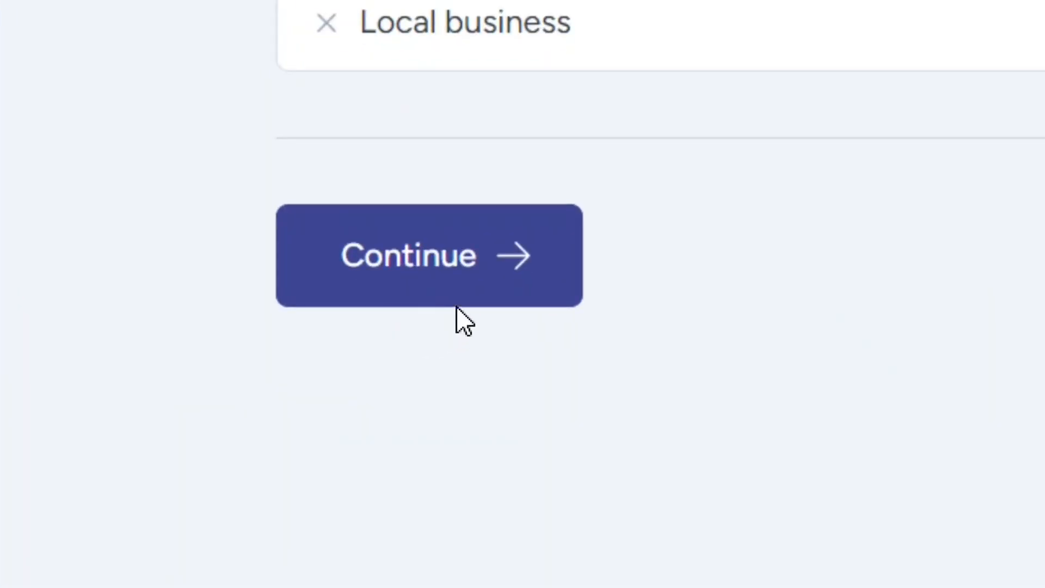
pyautogui.click(446, 266)
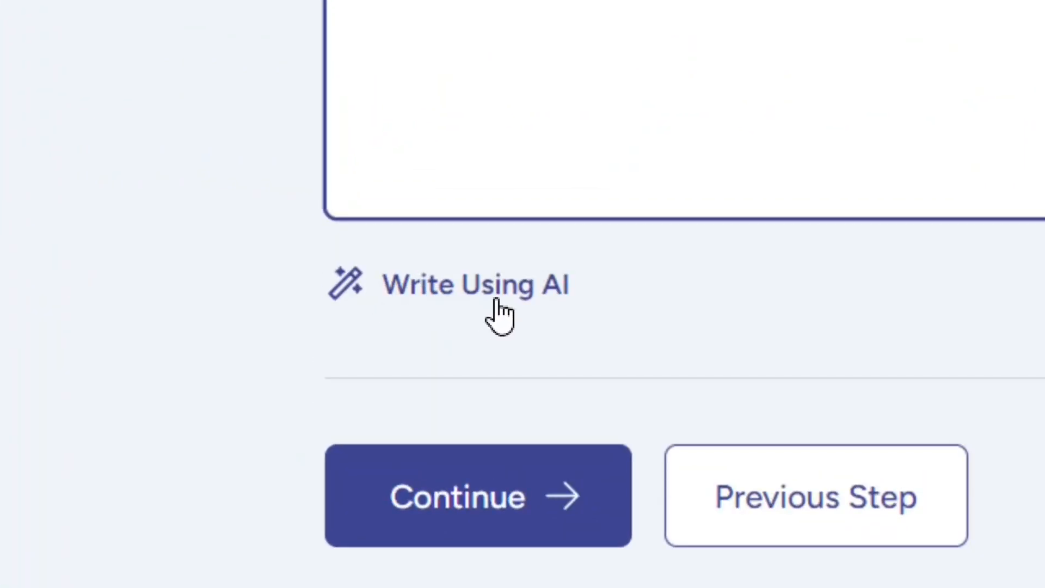
pyautogui.click(492, 305)
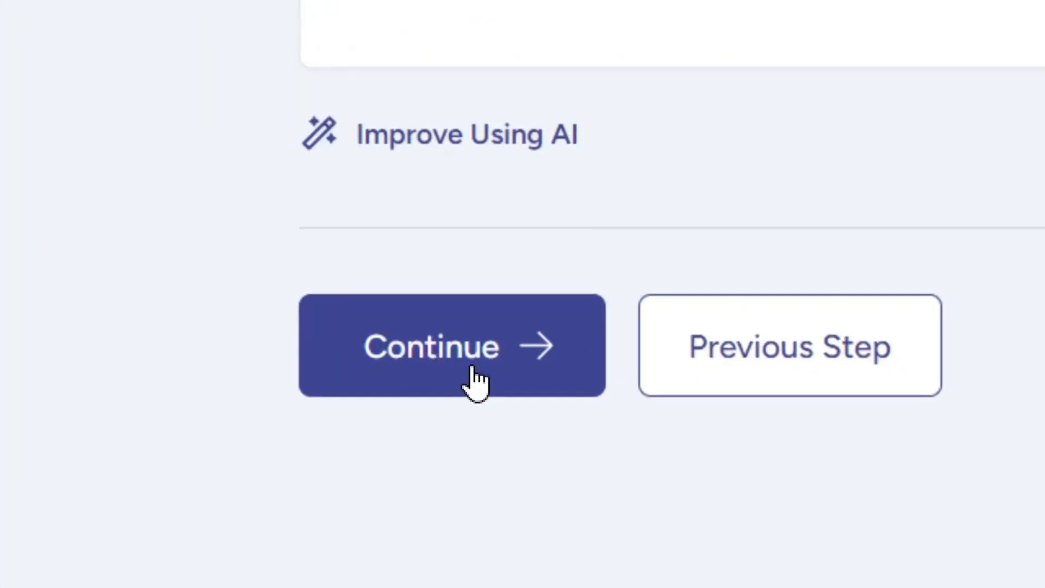
pyautogui.click(477, 384)
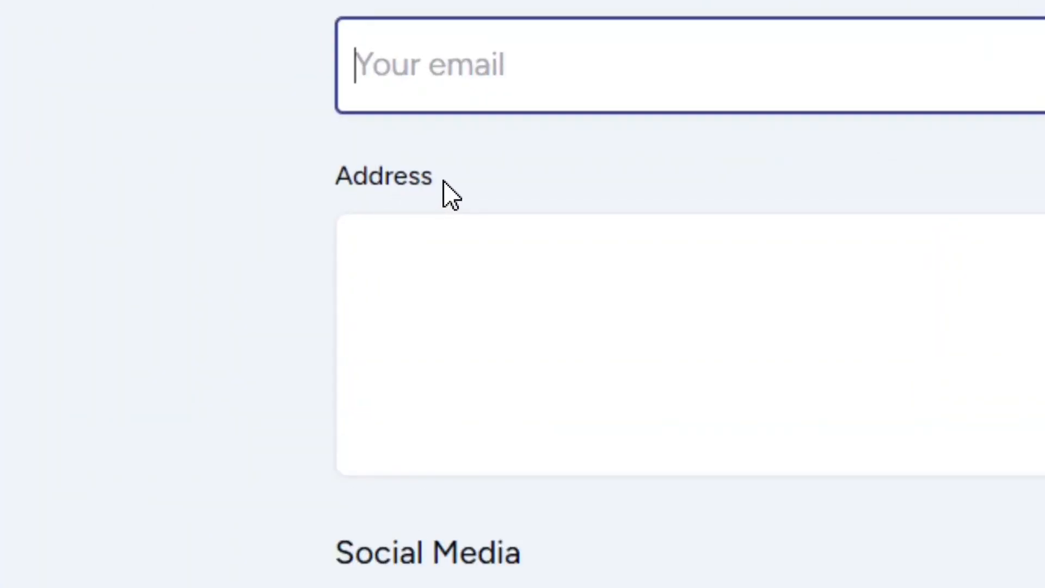
# Look over the address and social media contact options, then skip the contact details step.
pyautogui.moveTo(407, 197); pyautogui.dragTo(335, 187)
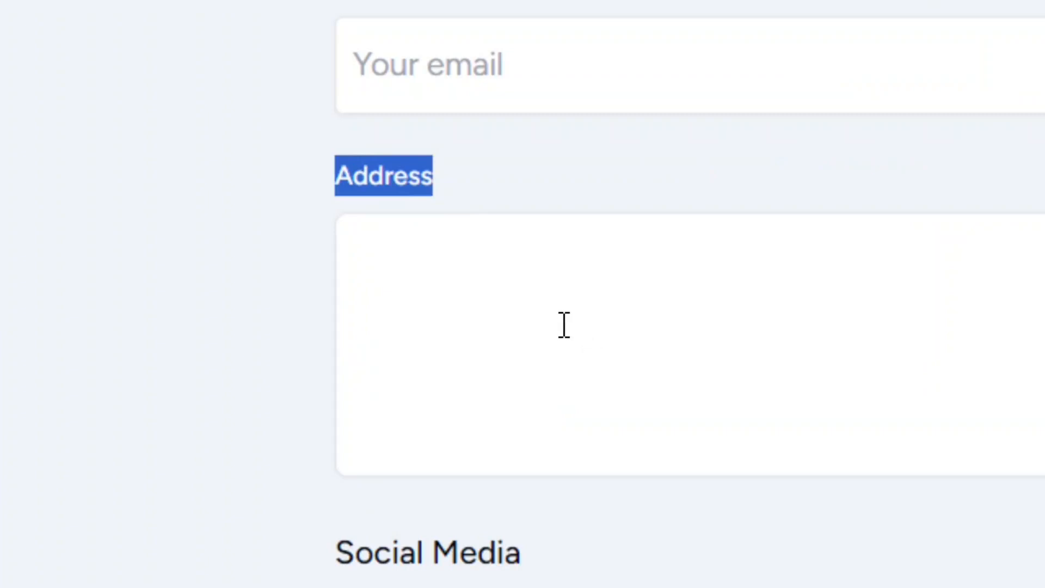
pyautogui.click(564, 325)
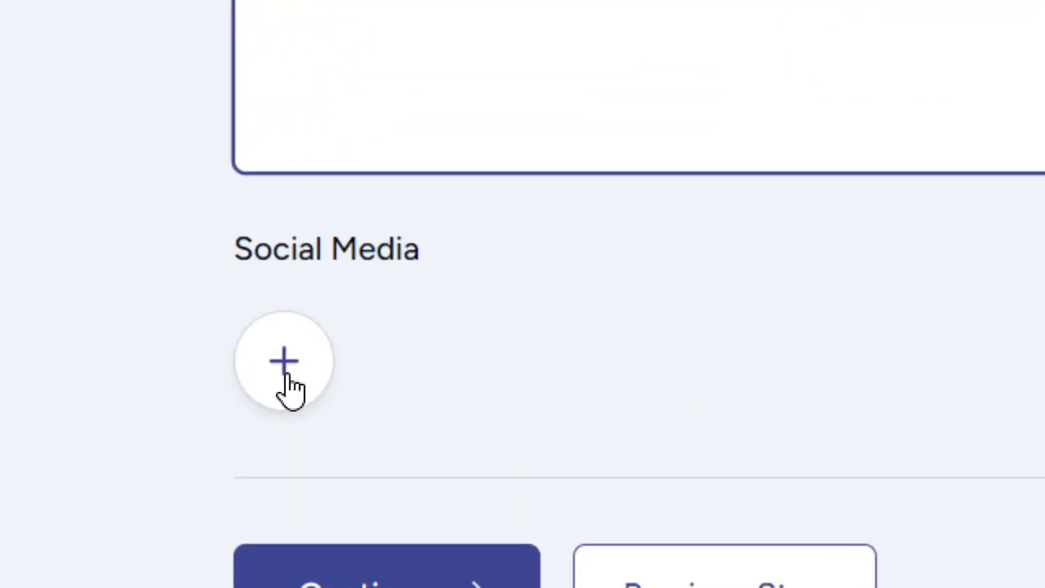
pyautogui.click(287, 389)
pyautogui.scroll(4, 560, 89)
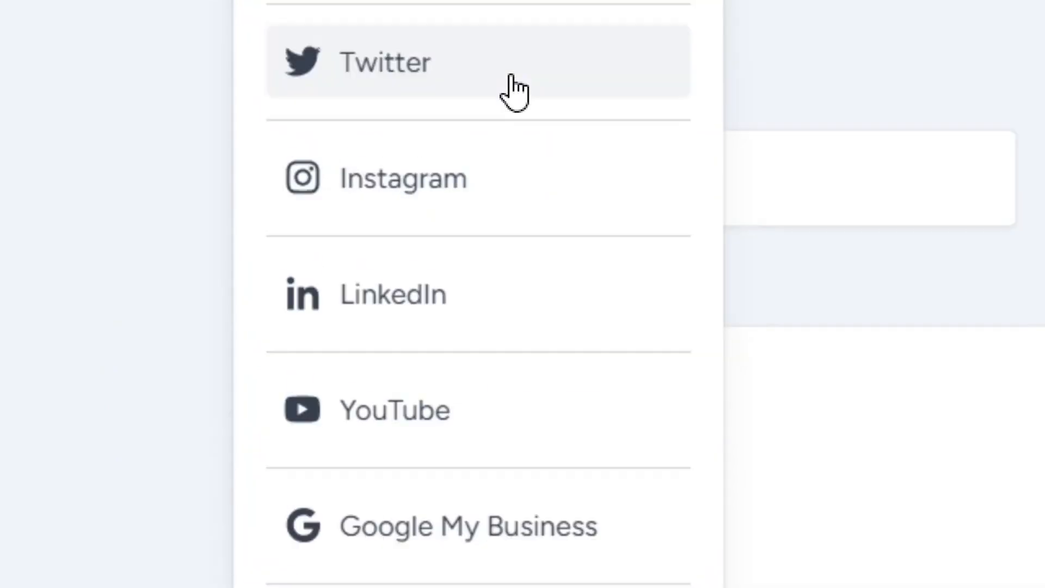
pyautogui.scroll(3, 513, 93)
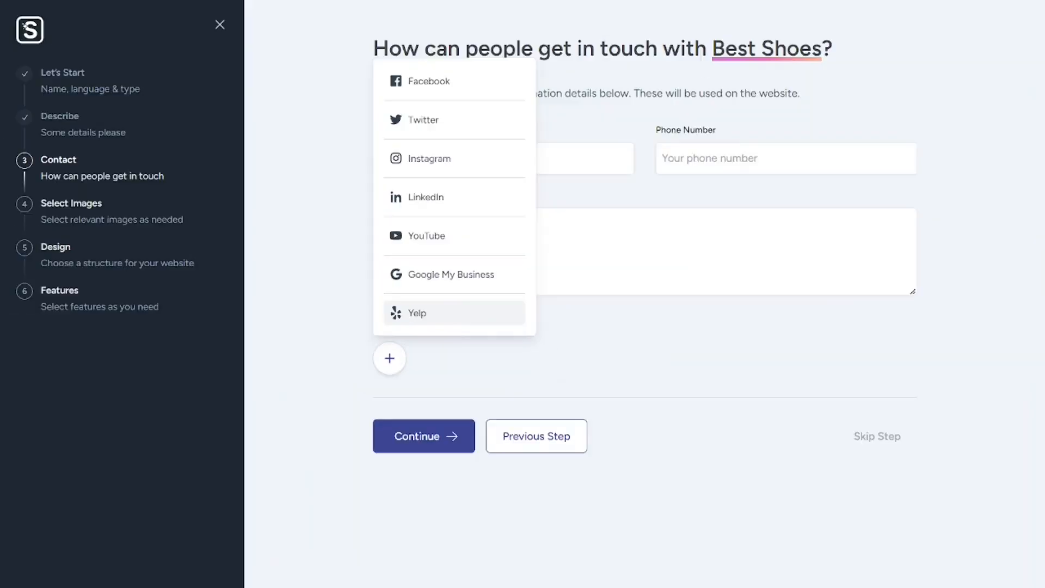
pyautogui.click(763, 470)
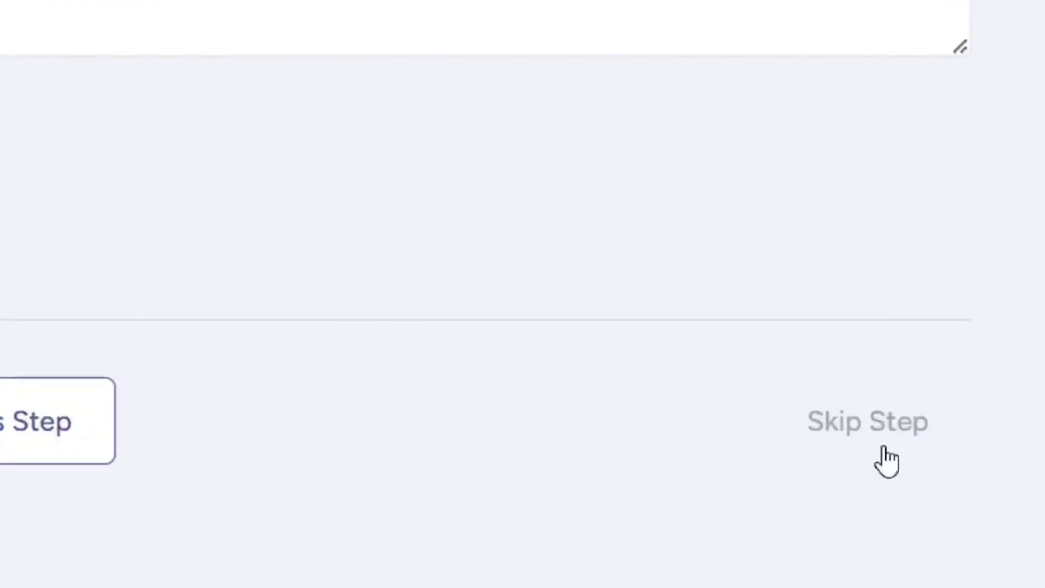
pyautogui.click(854, 438)
# Browse the suggested shoe images and proceed with the preselected ones.
pyautogui.moveTo(1043, 200); pyautogui.dragTo(1043, 236)
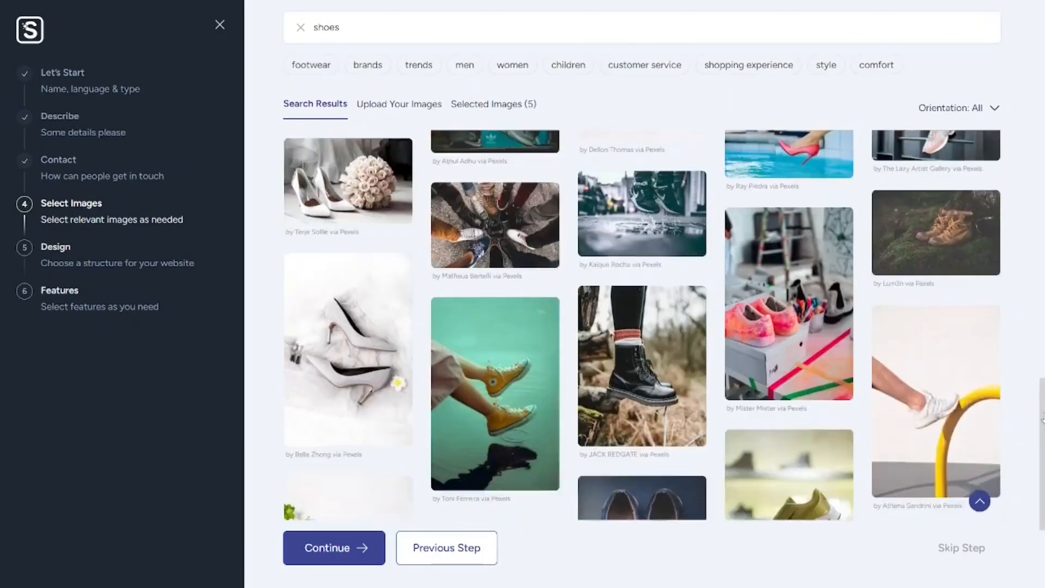
pyautogui.moveTo(1043, 416); pyautogui.dragTo(1043, 421)
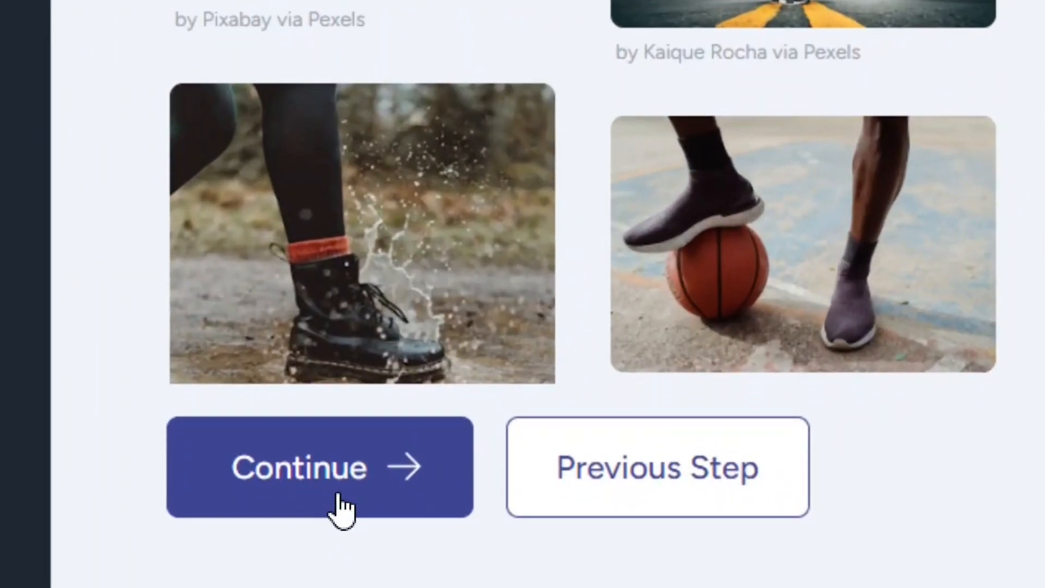
pyautogui.click(338, 503)
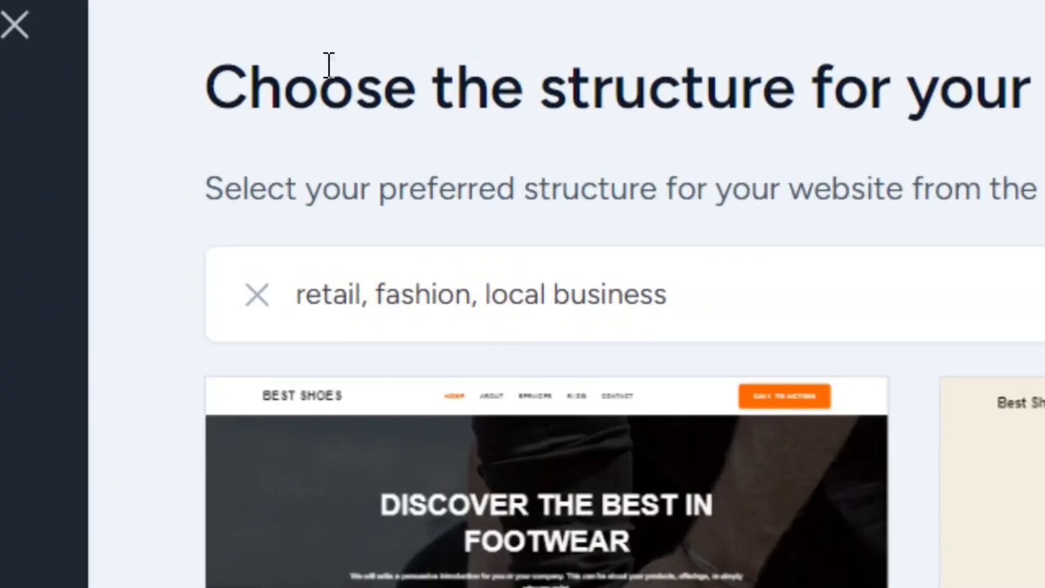
# Choose the Option 4 design with its default colors, skip the extra features and start building the website.
pyautogui.moveTo(284, 46); pyautogui.dragTo(612, 53)
pyautogui.moveTo(923, 125); pyautogui.dragTo(977, 126)
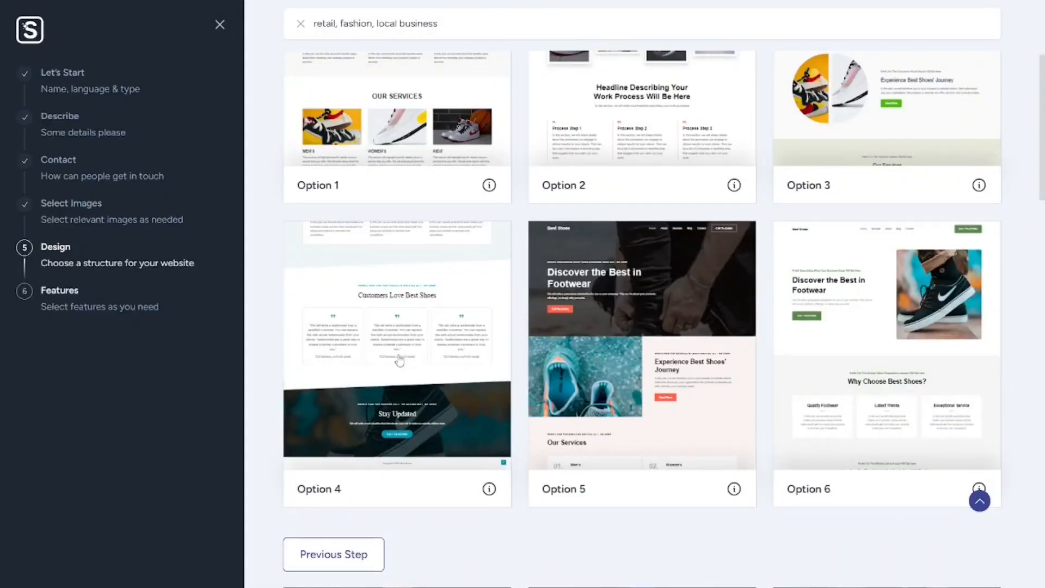
pyautogui.click(399, 361)
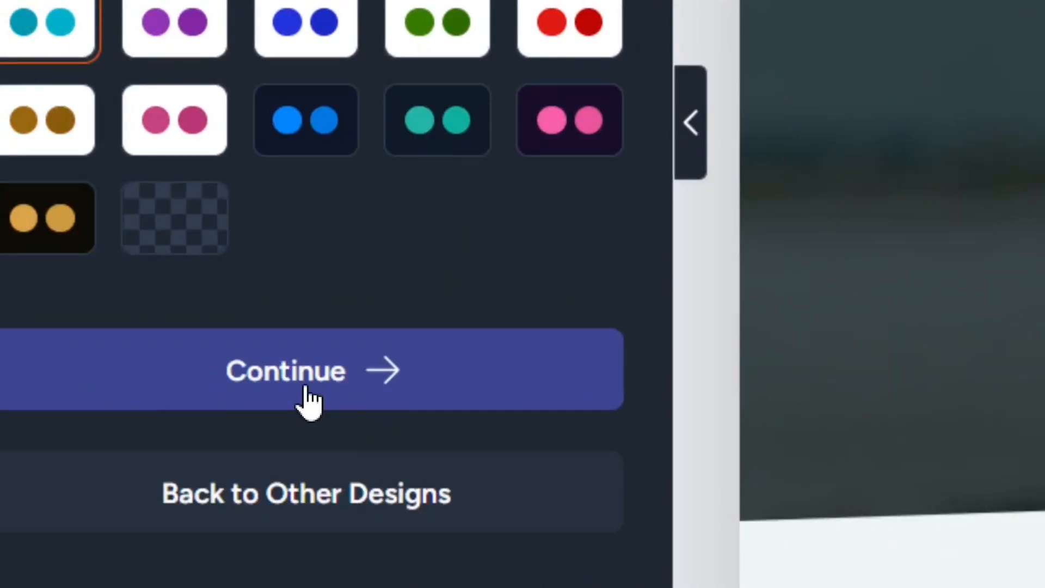
pyautogui.click(309, 401)
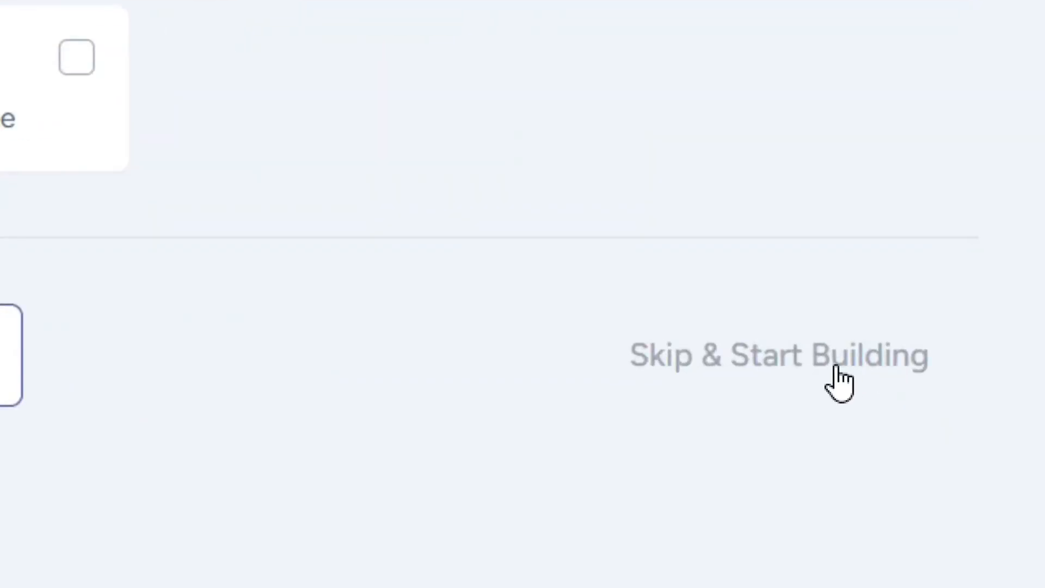
pyautogui.click(839, 381)
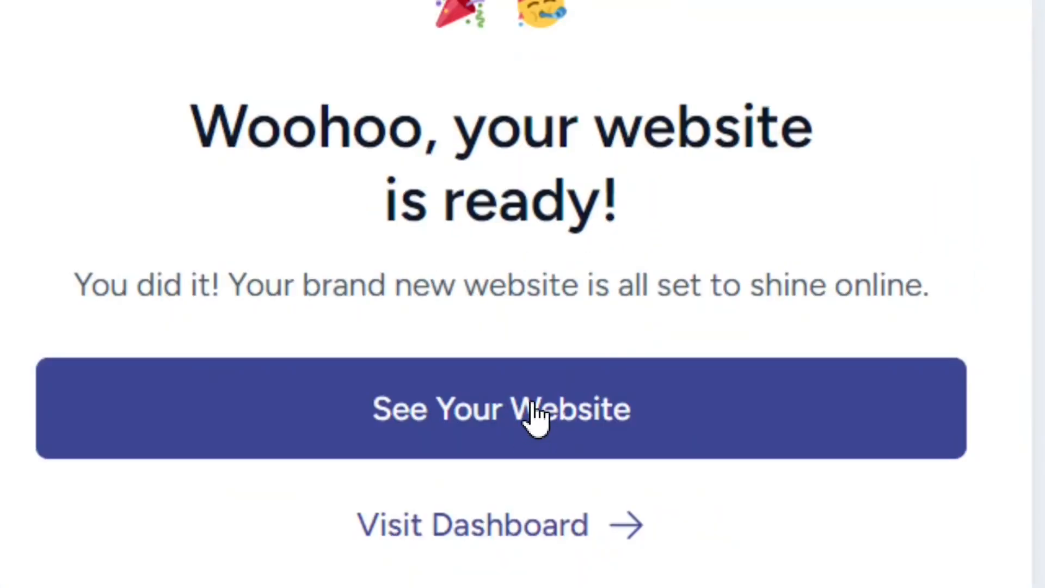
# Open the finished Best Shoes website and examine its home page from the hero section through the services and story sections.
pyautogui.click(537, 416)
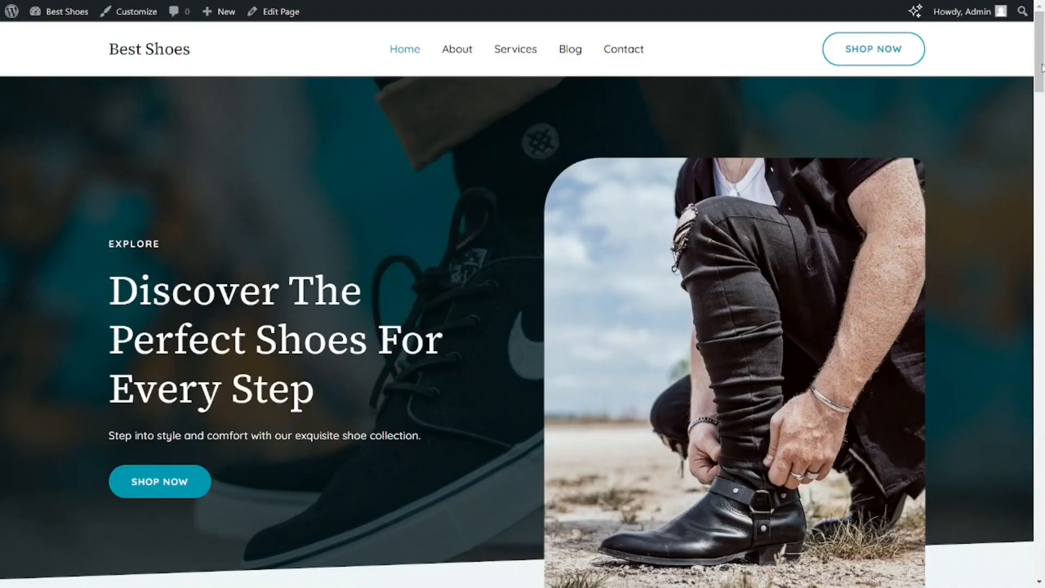
pyautogui.moveTo(1042, 67); pyautogui.dragTo(1042, 540)
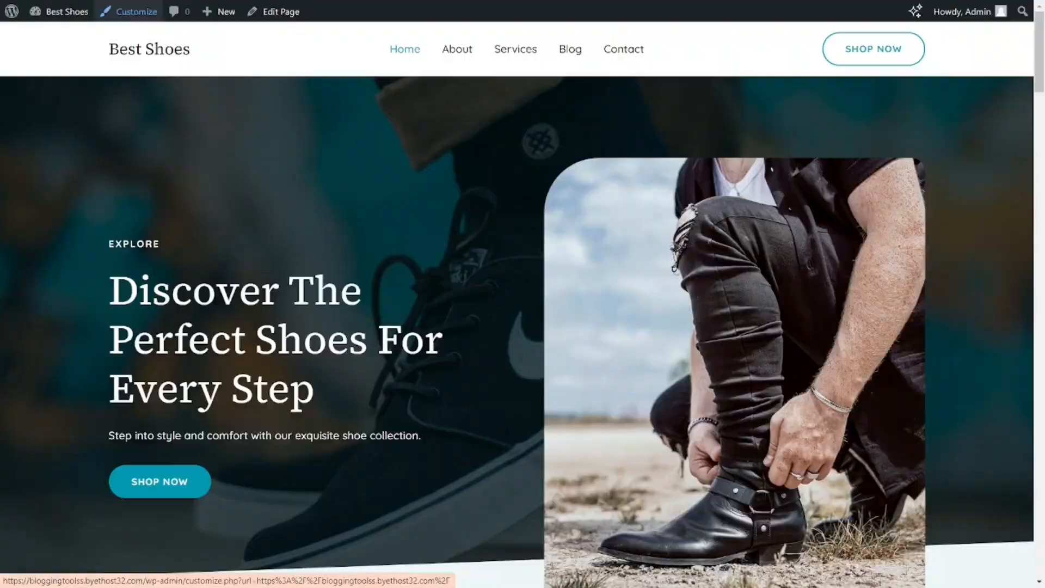
pyautogui.click(163, 36)
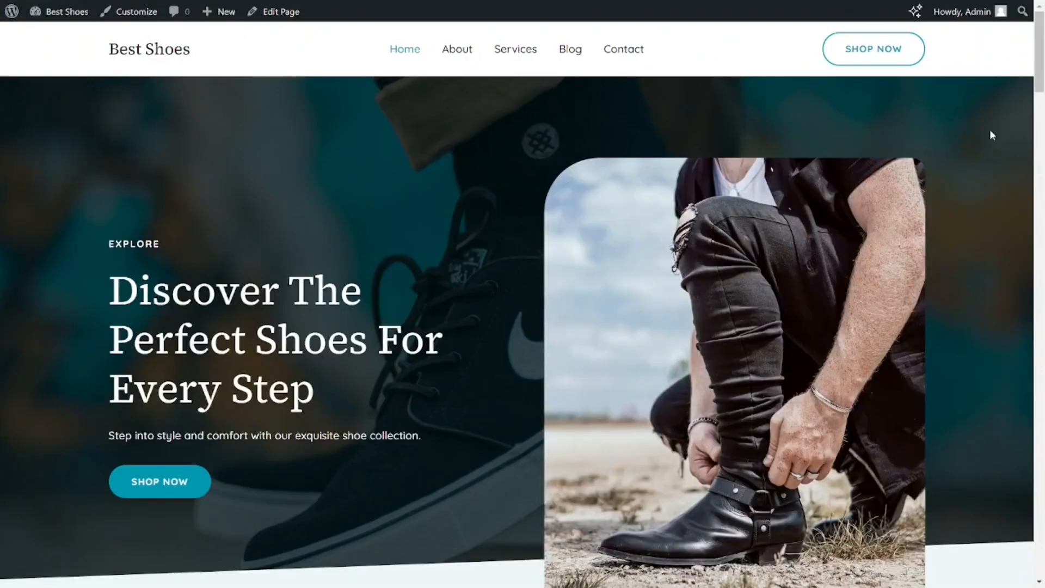
pyautogui.scroll(-8, 522, 305)
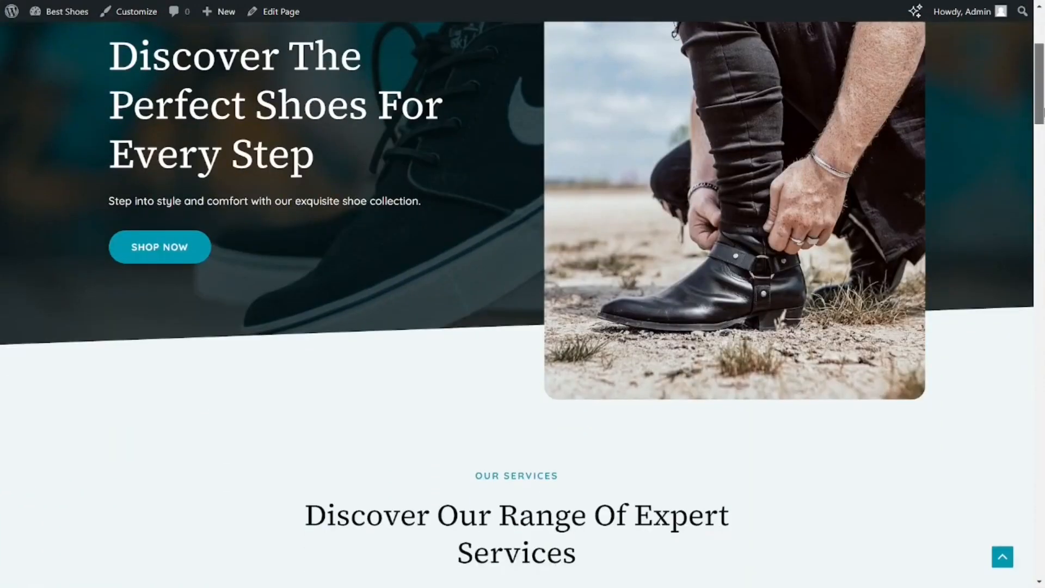
pyautogui.scroll(-12, 522, 305)
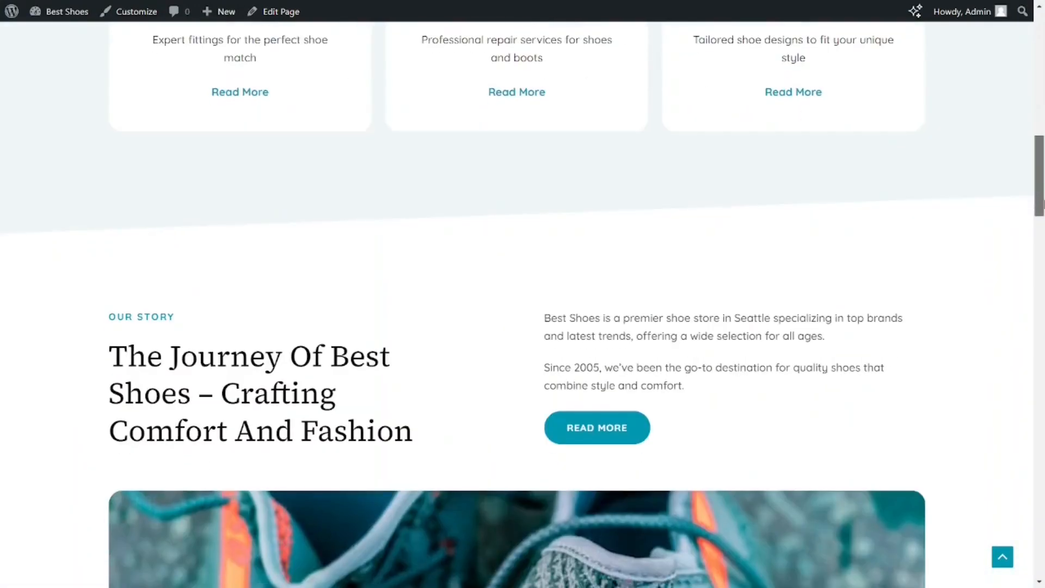